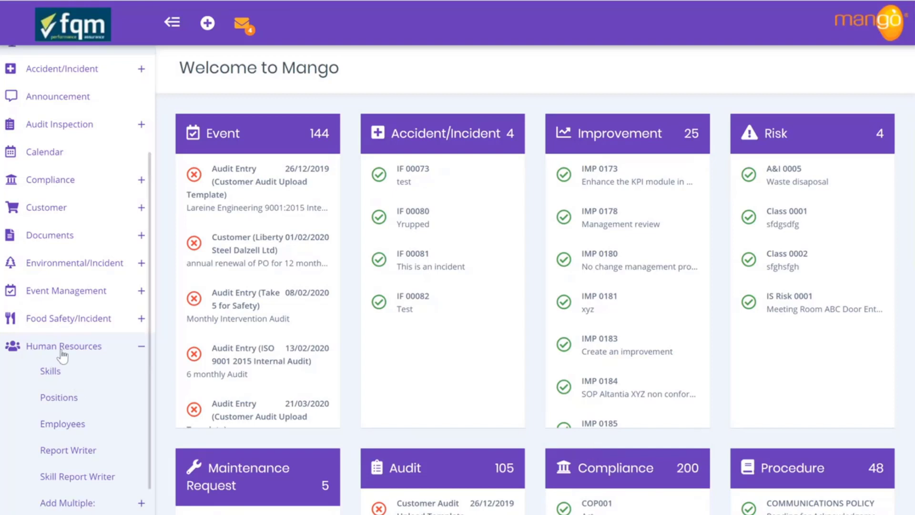
Start a new employee record with Employee Number 109 and fill in its ID Number
left_click(52, 431)
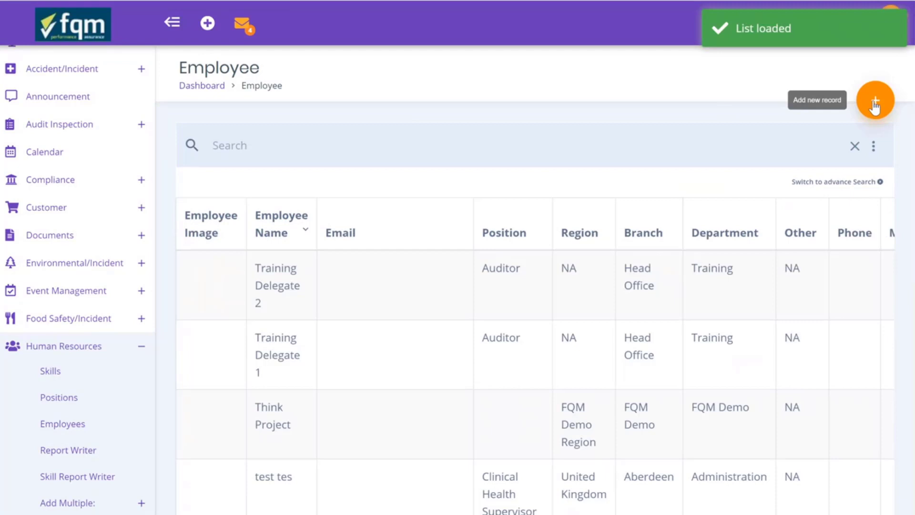
left_click(875, 105)
left_click(550, 347)
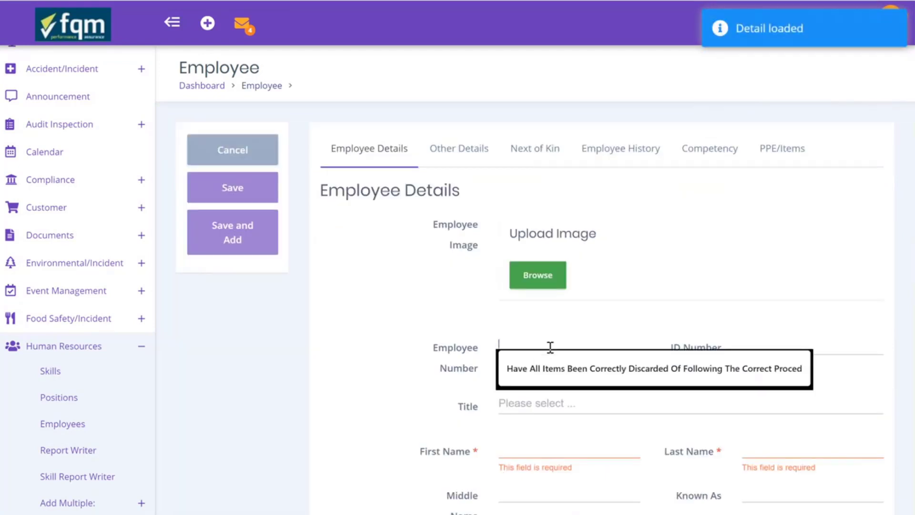
type("109")
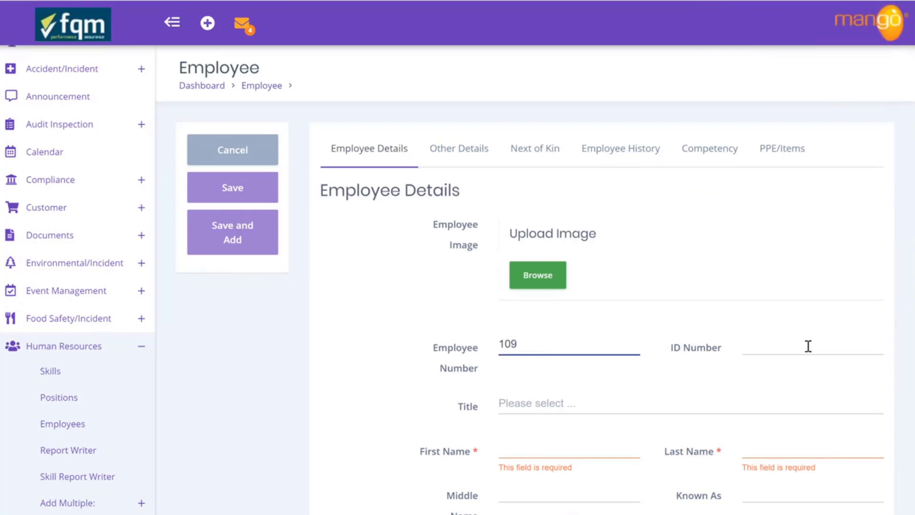
left_click(808, 347)
type("109-A")
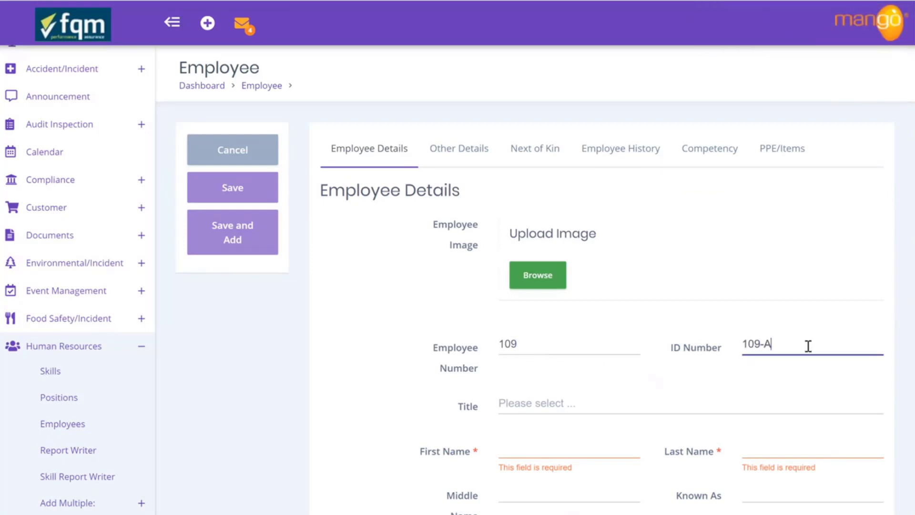
Upload the employee's JPG photo as the employee image
left_click(540, 276)
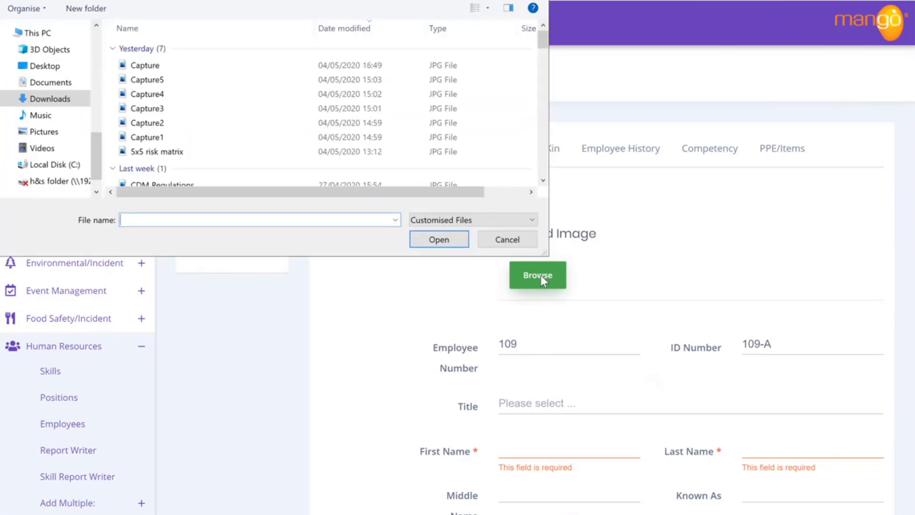
left_click(210, 67)
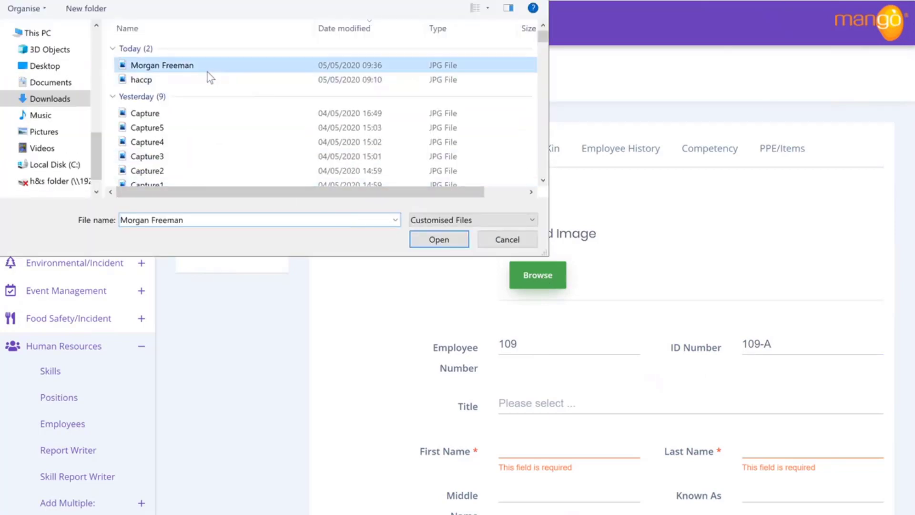
left_click(445, 240)
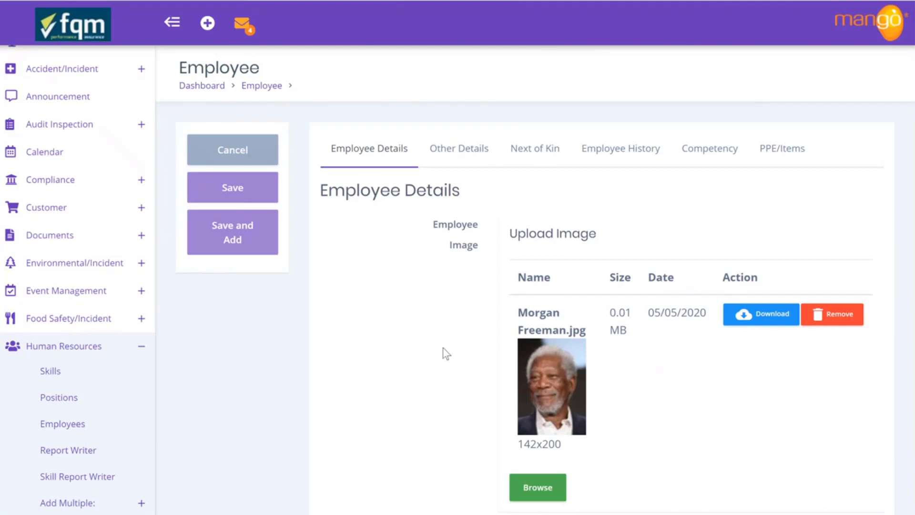
scroll(443, 348, "down", 2)
scroll(443, 348, "down", 3)
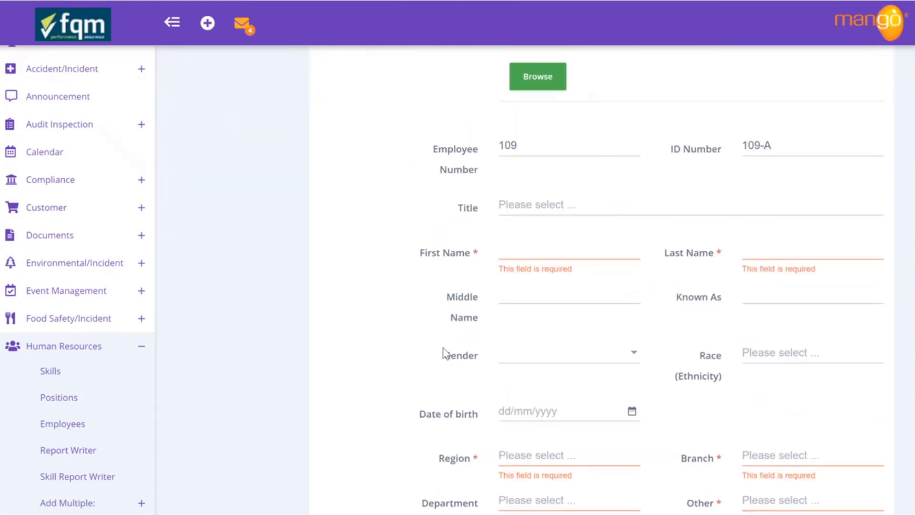
Enter the employee's first name and last name in the name fields
left_click(523, 247)
type("Morgan")
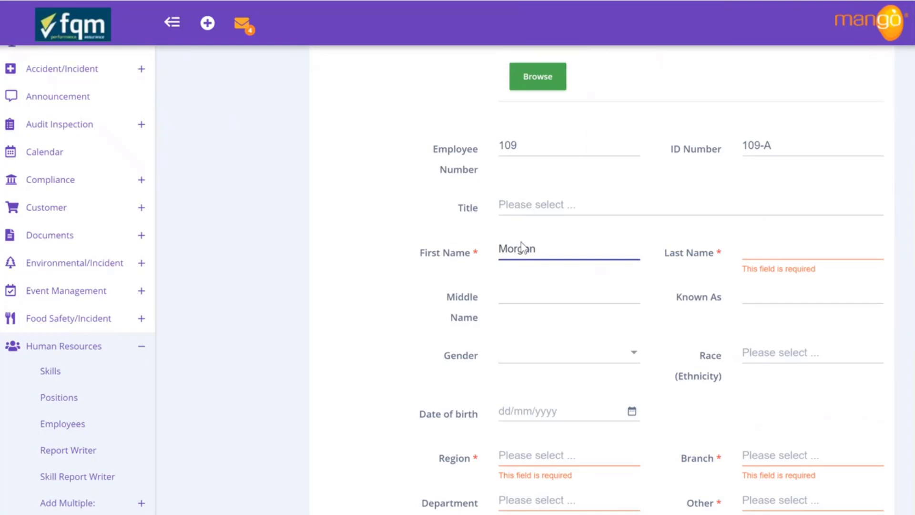
key("Tab")
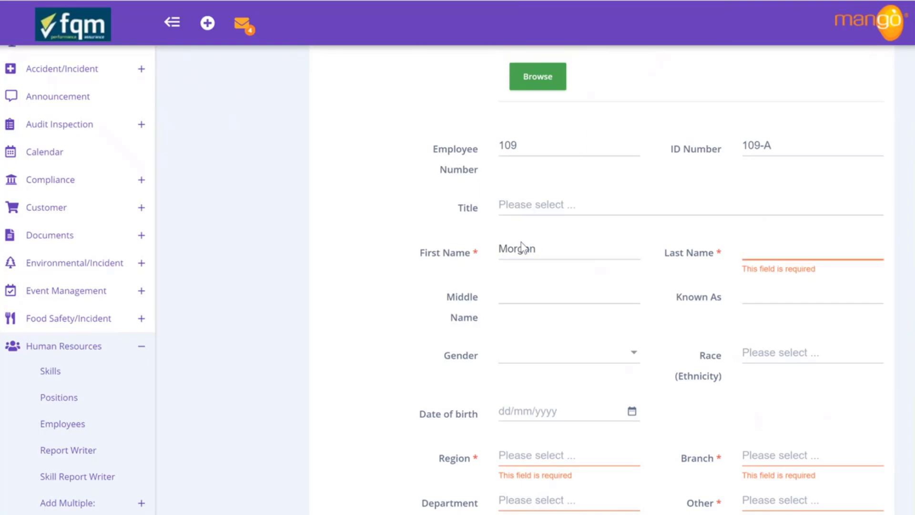
type("Freeman")
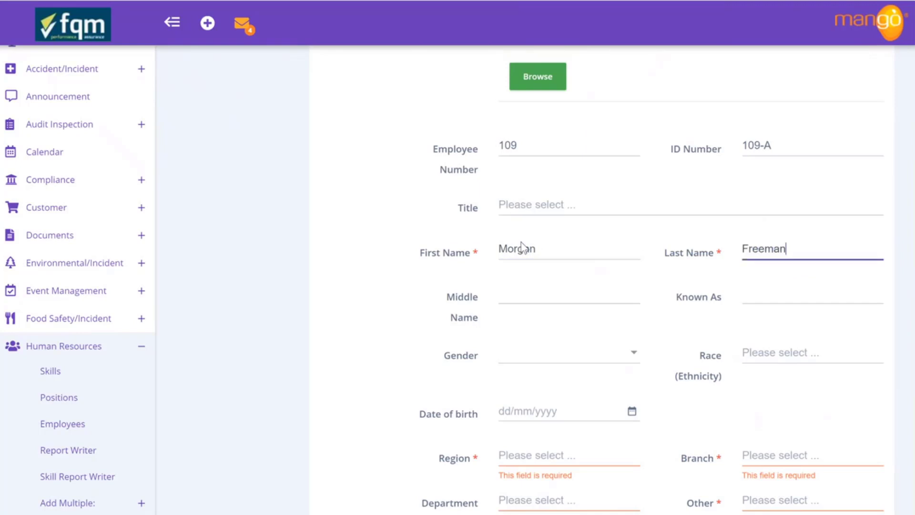
scroll(548, 345, "down", 1)
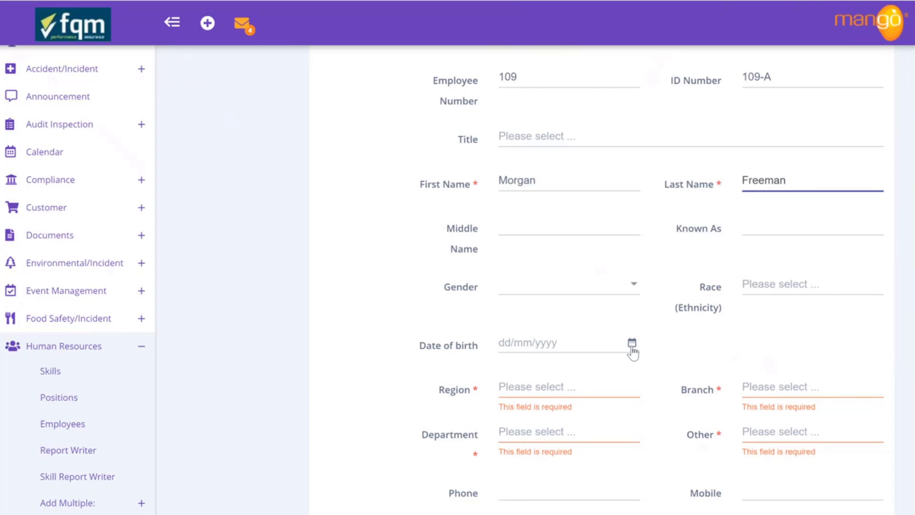
left_click(515, 387)
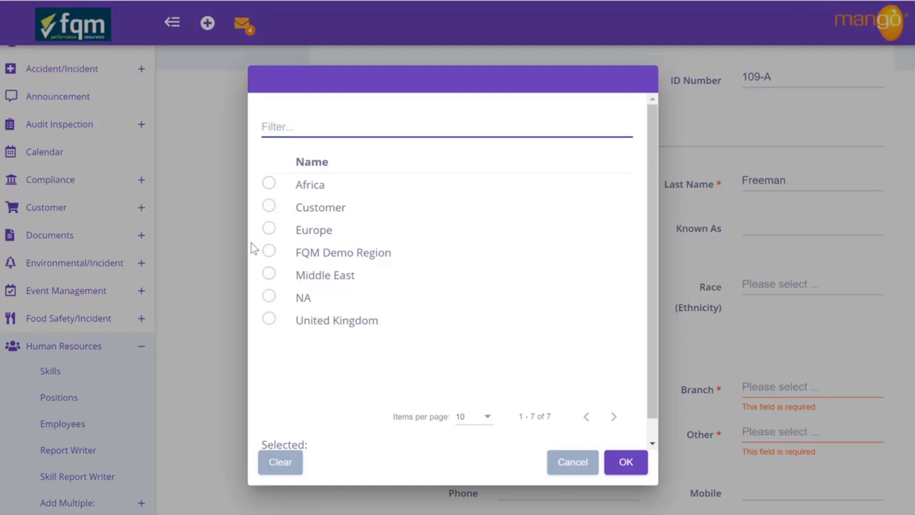
Set the employee's Region to Europe and Branch to London
left_click(268, 228)
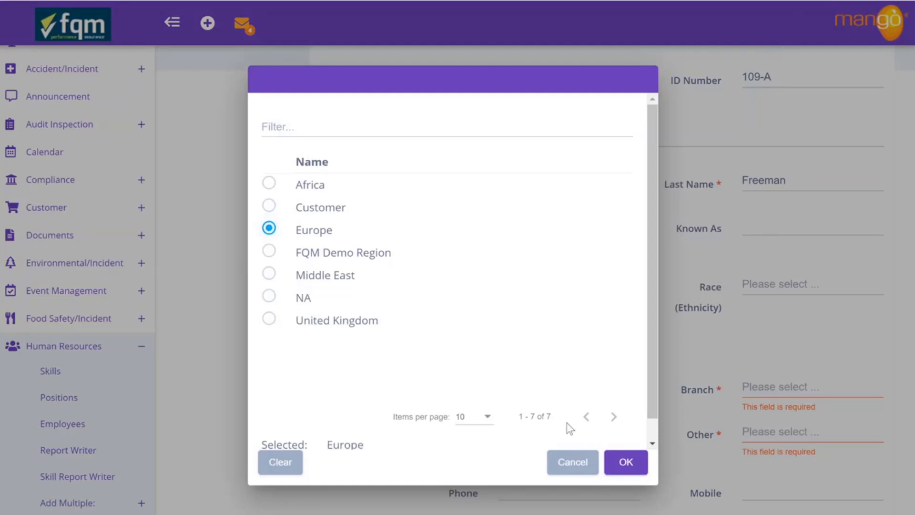
left_click(626, 463)
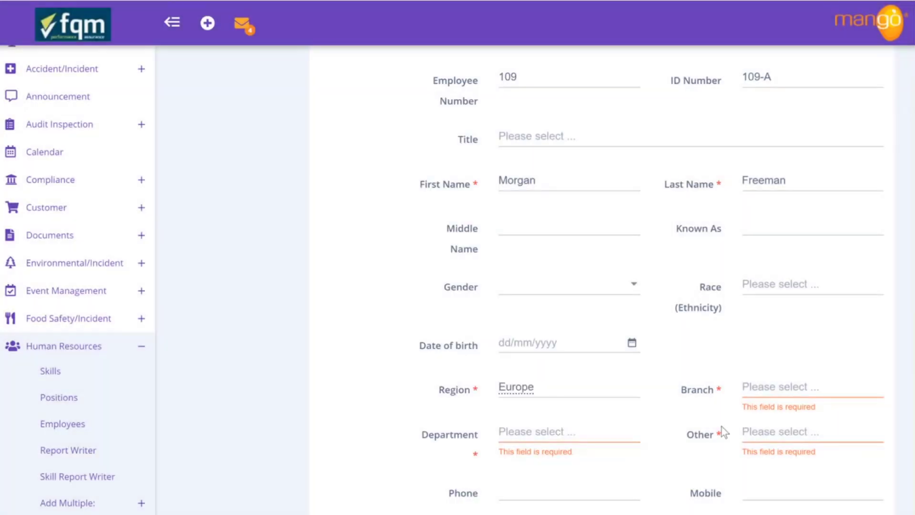
left_click(761, 391)
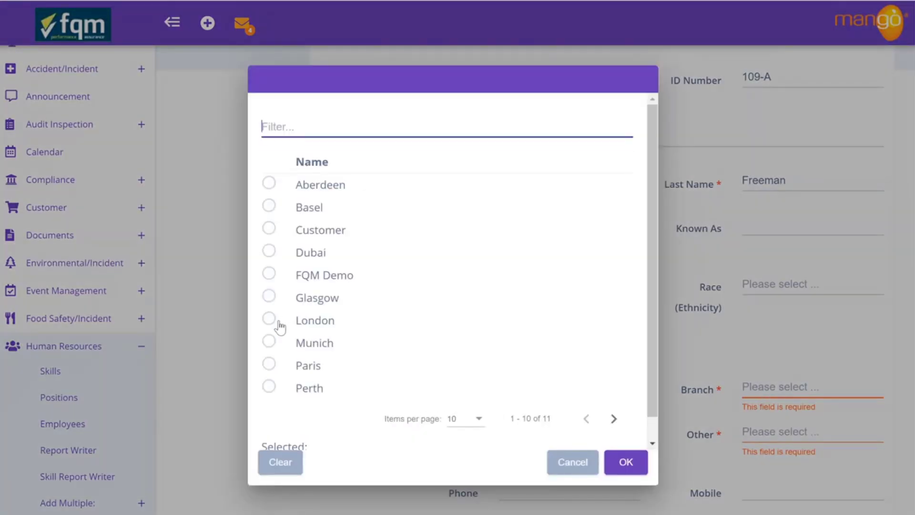
left_click(269, 322)
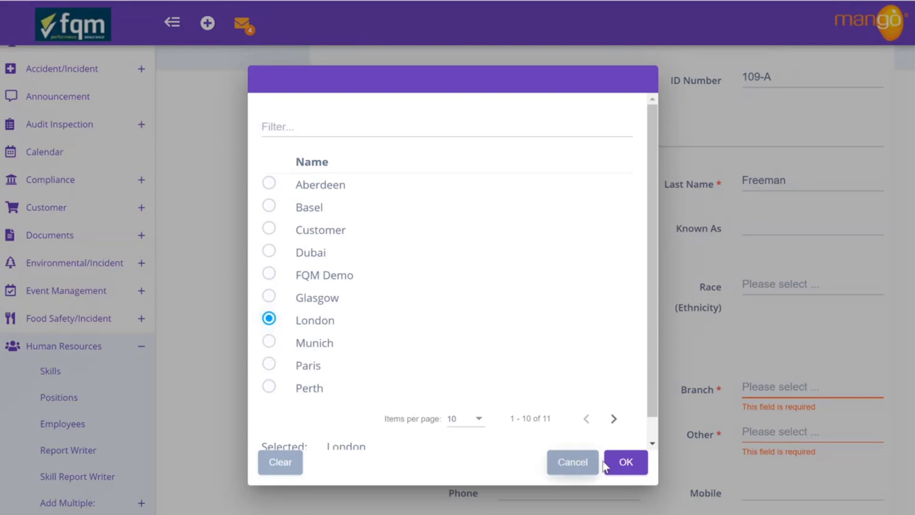
left_click(623, 462)
Set the Department to HSE and Other to NA
left_click(546, 434)
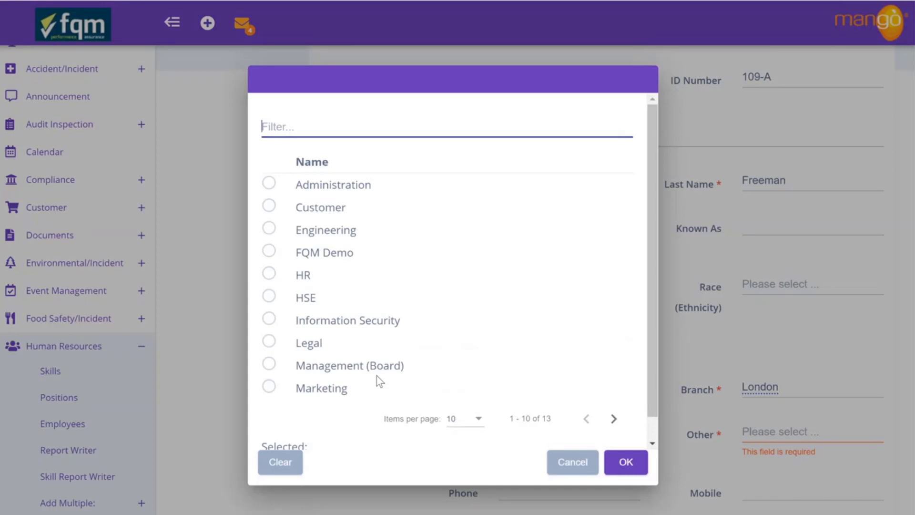
left_click(269, 296)
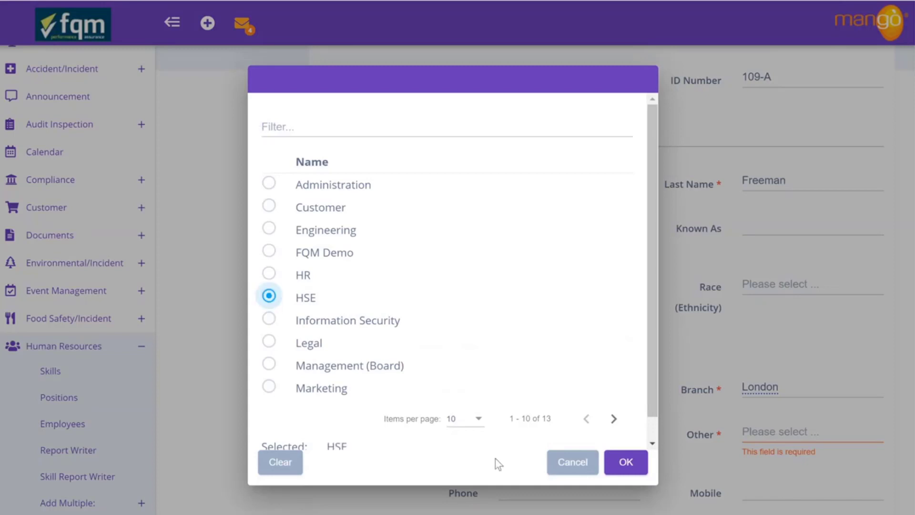
left_click(619, 472)
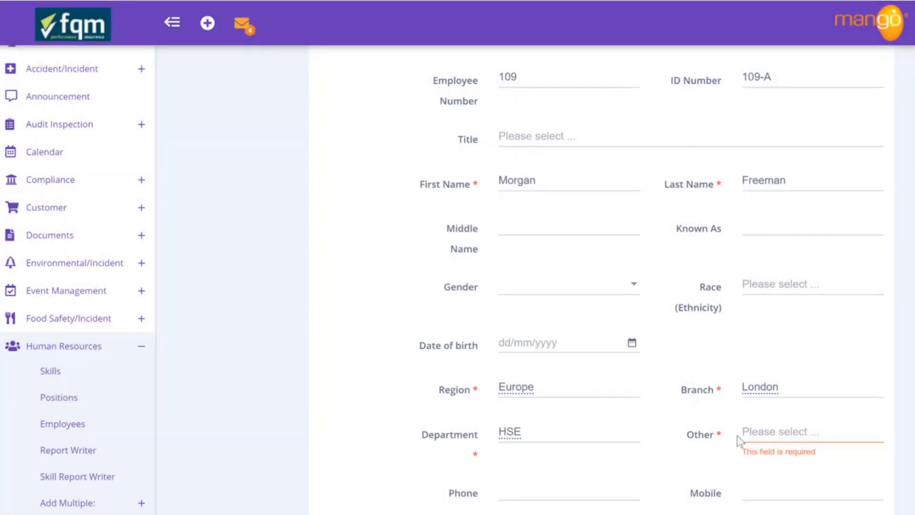
left_click(757, 435)
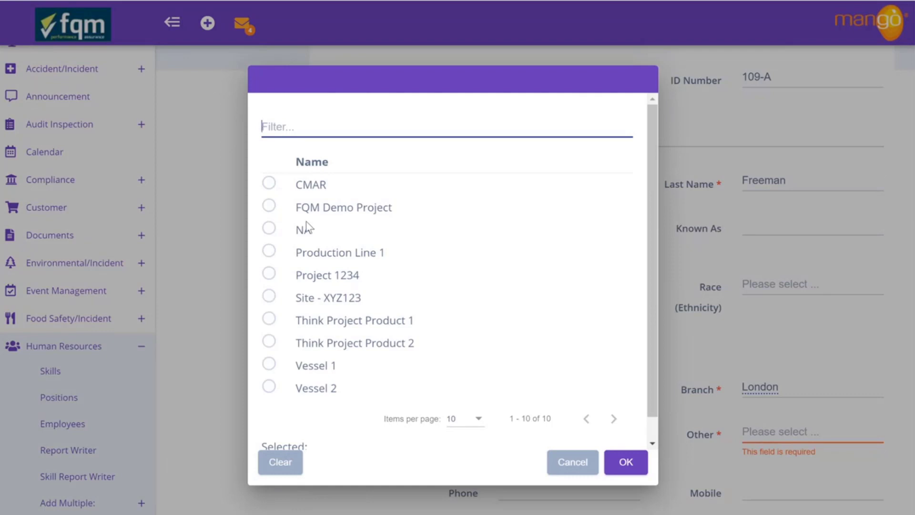
left_click(269, 228)
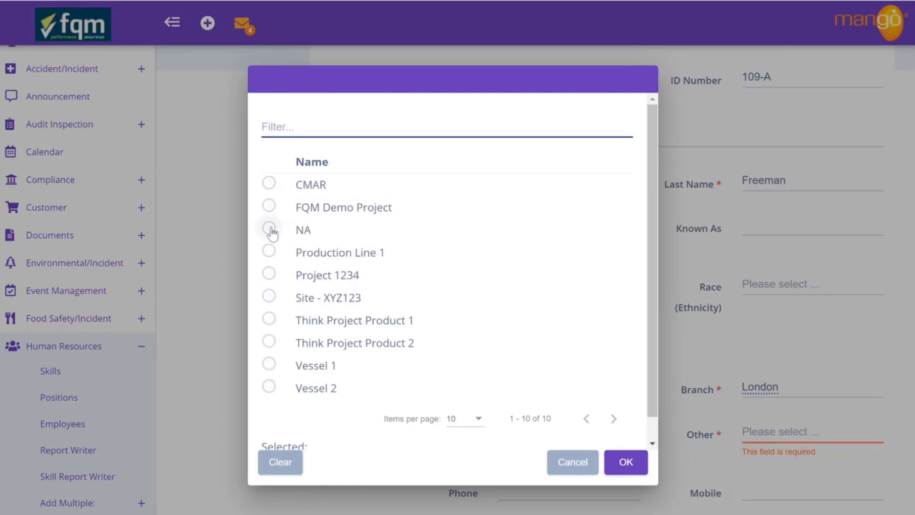
left_click(614, 463)
scroll(613, 467, "down", 1)
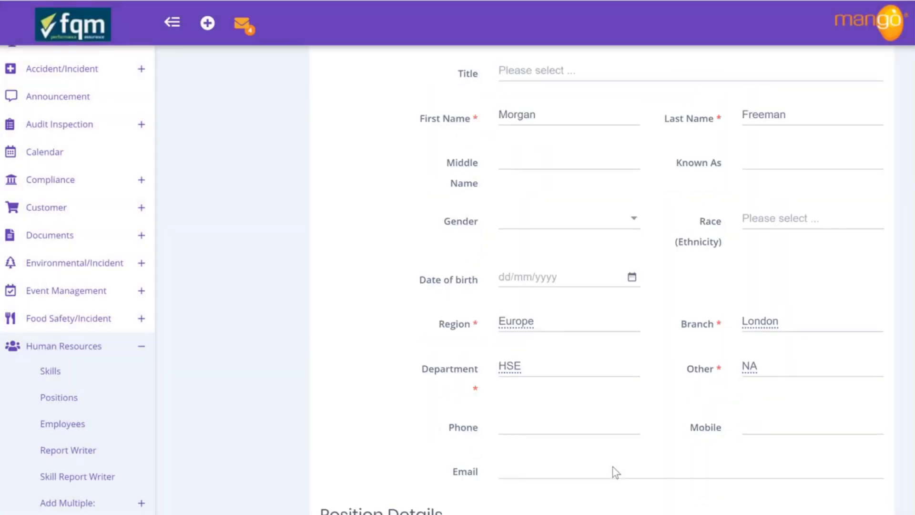
Enter the employee's phone number and the autofilled mobile number, correcting its last digit
left_click(543, 424)
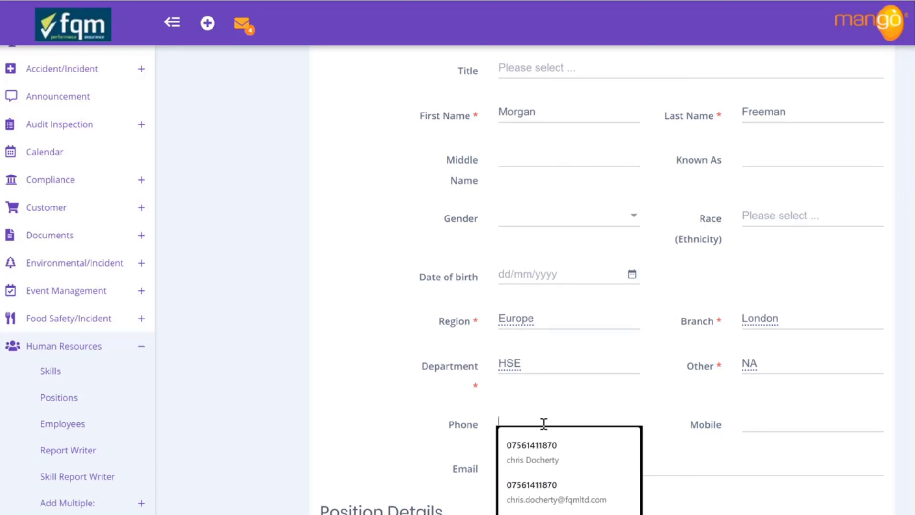
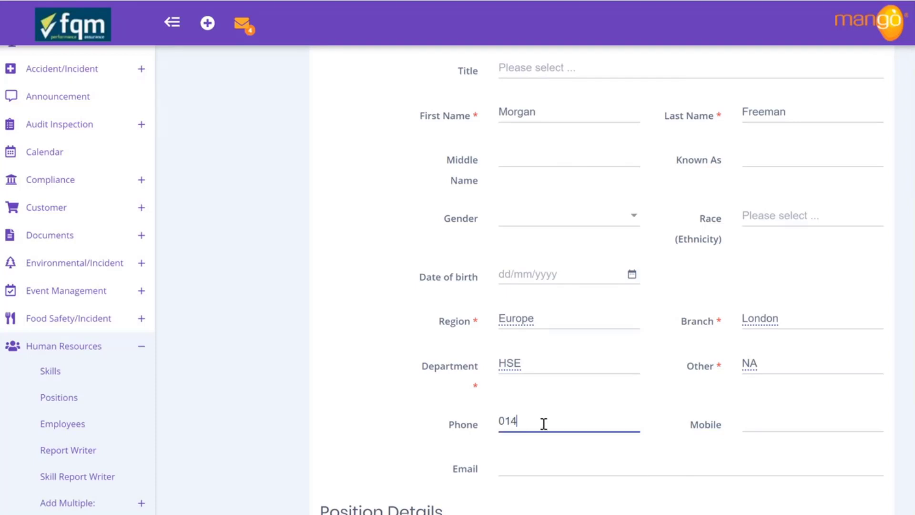
left_click(750, 423)
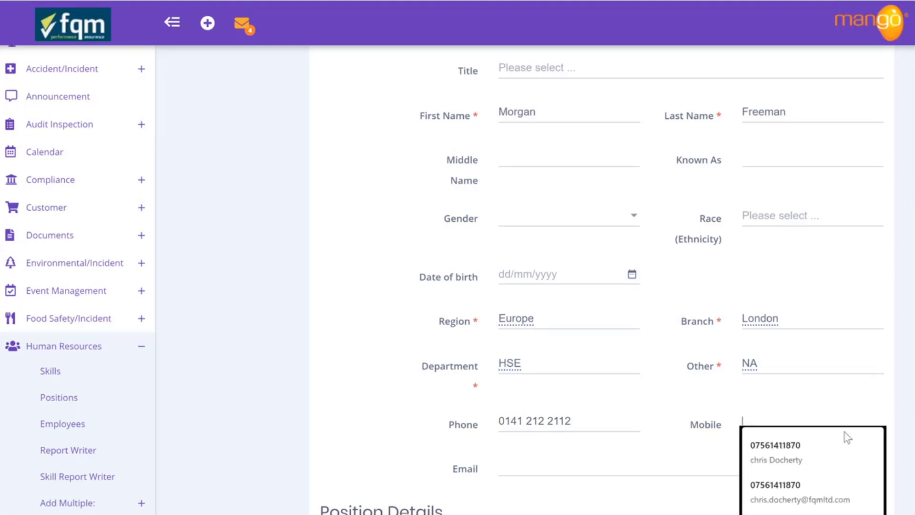
left_click(804, 448)
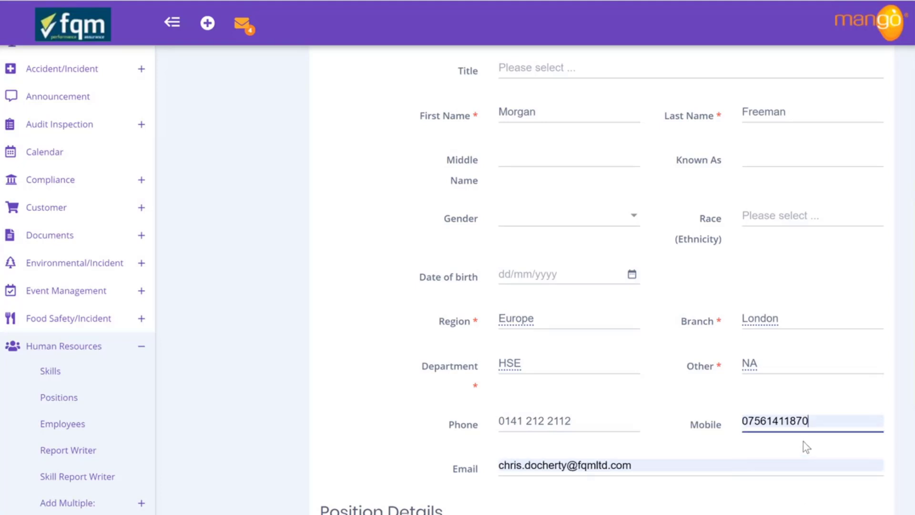
key("BackSpace")
type("1")
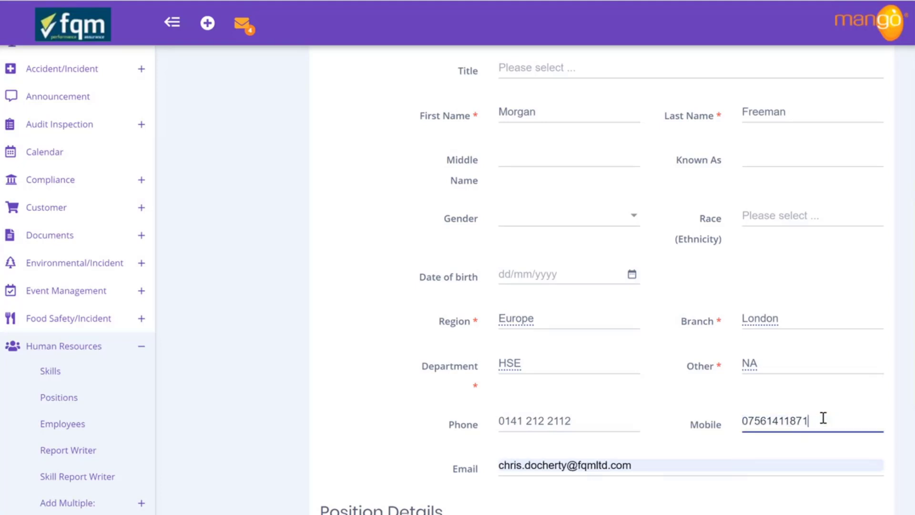
Replace the name part of the work e-mail address with the employee's name
left_click(563, 464)
left_click_drag(566, 464, 493, 471)
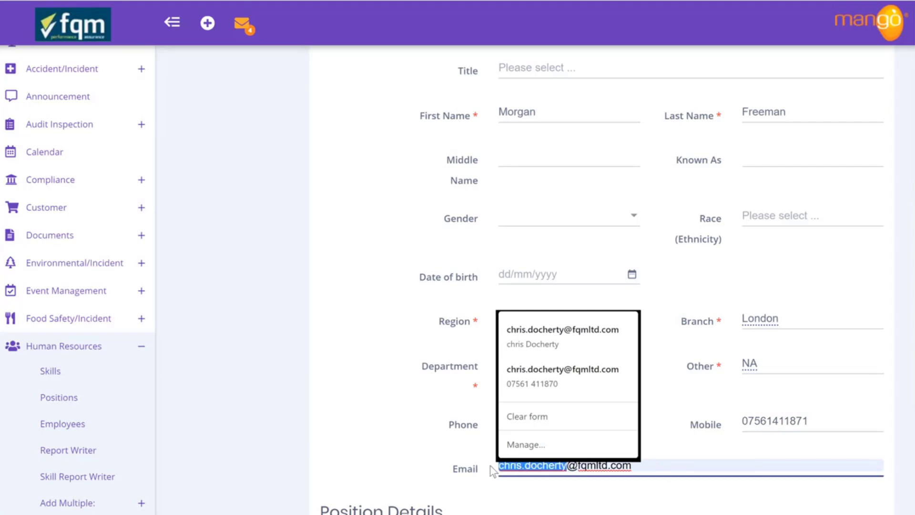
type("morgan.")
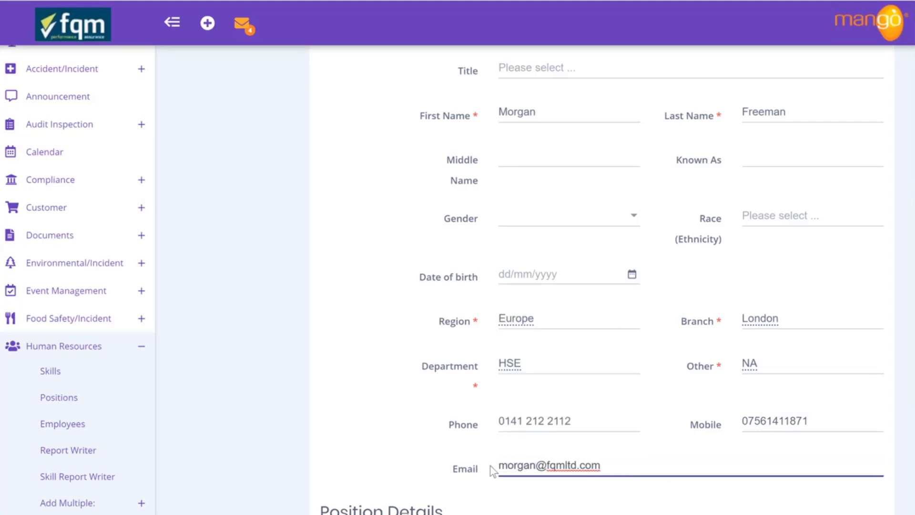
type("freeman")
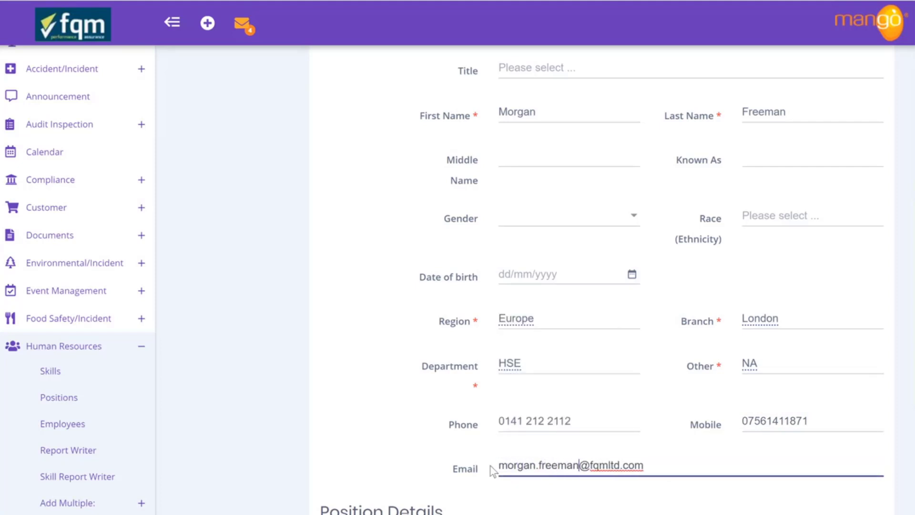
scroll(491, 467, "down", 4)
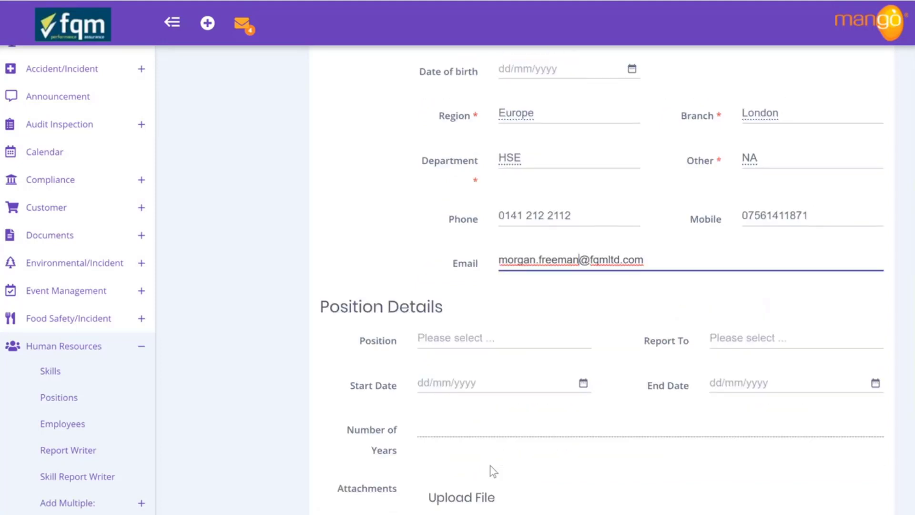
Set the employee's Position to HSE Advisor
left_click(474, 340)
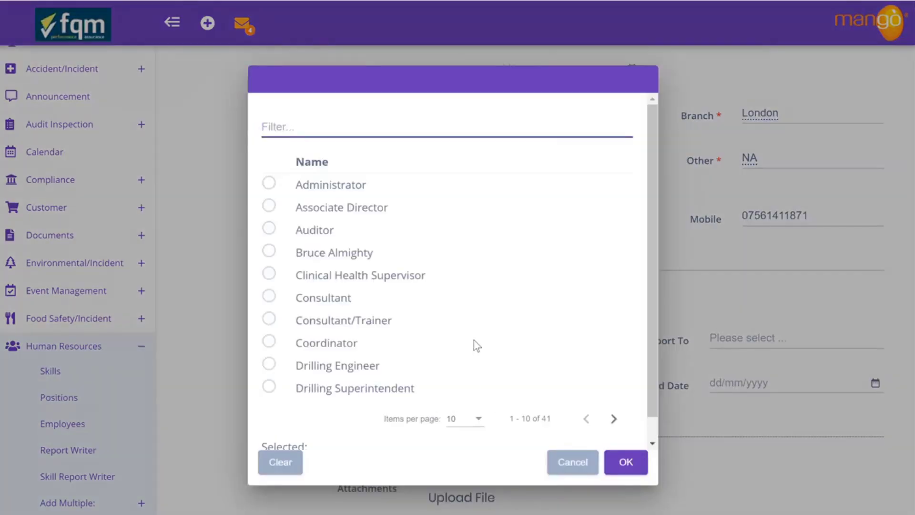
left_click(614, 419)
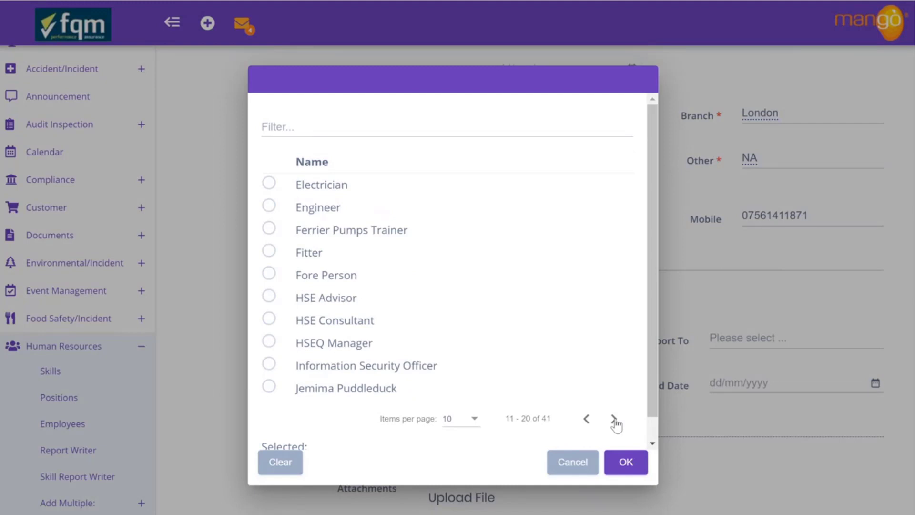
left_click(269, 296)
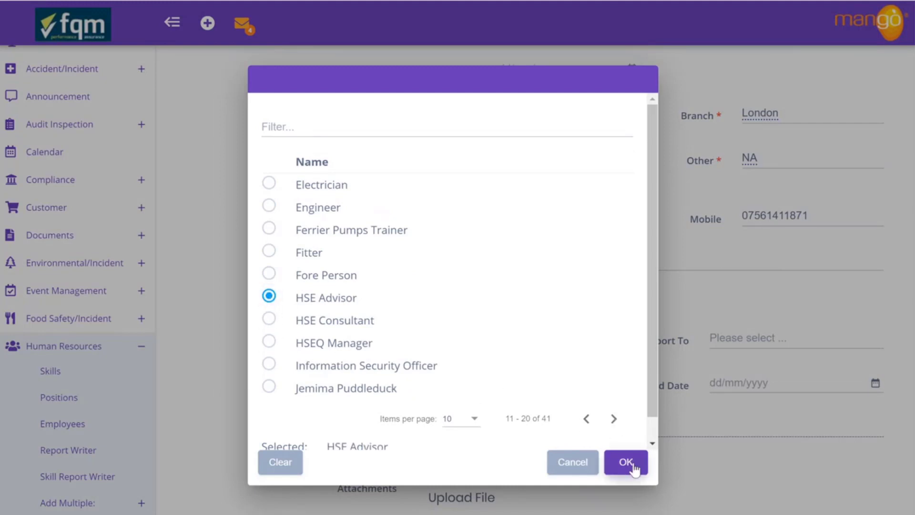
left_click(633, 464)
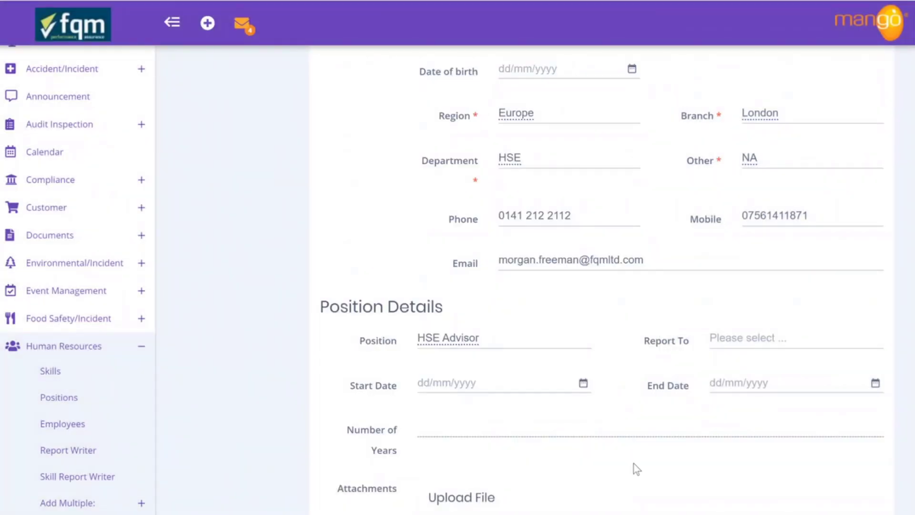
Set Report To as the HSE contact found by filtering 'hse'
left_click(747, 341)
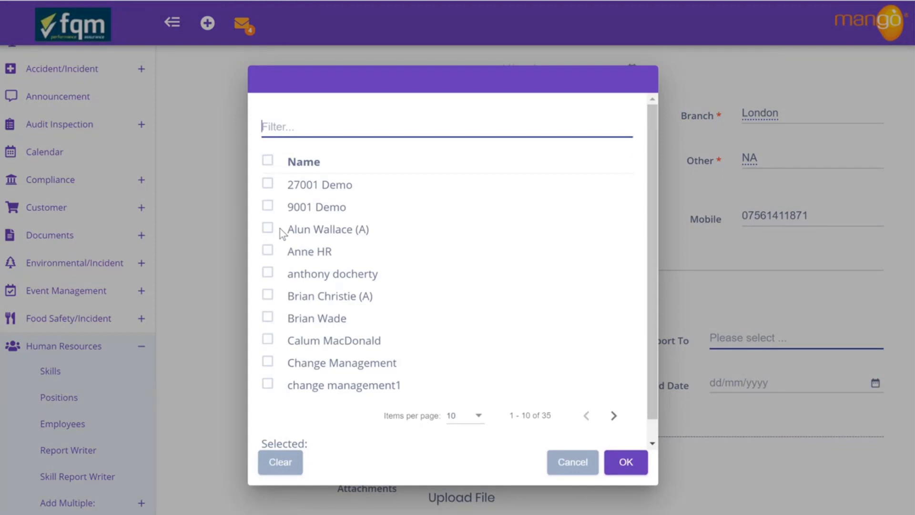
type("hse")
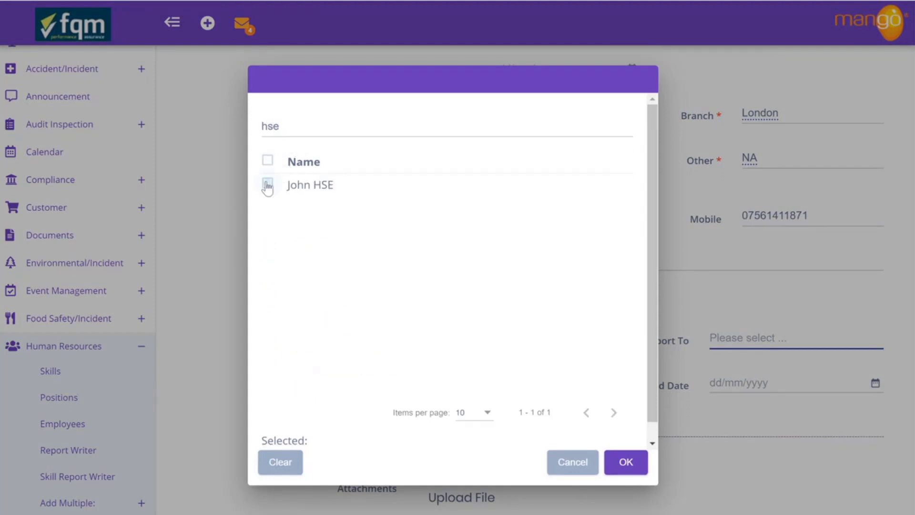
left_click(267, 184)
left_click(626, 462)
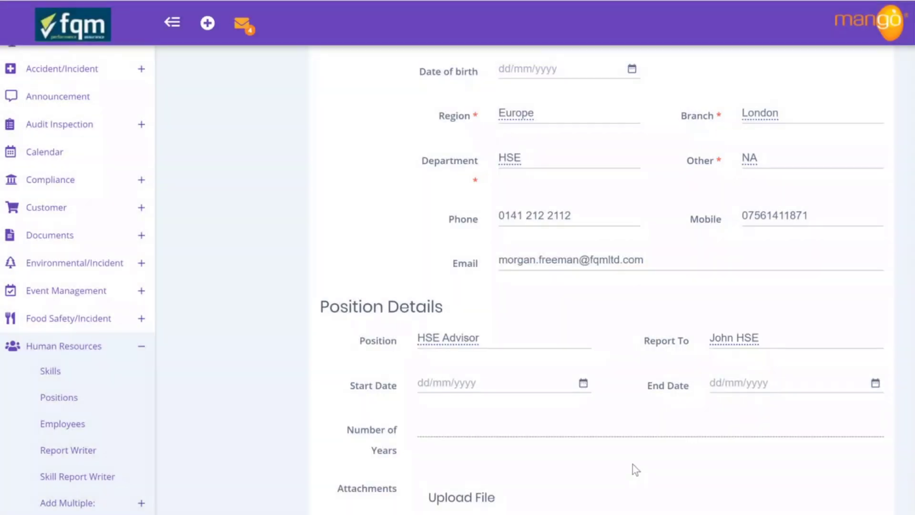
Set the Start Date to 5/05/2020
left_click(584, 384)
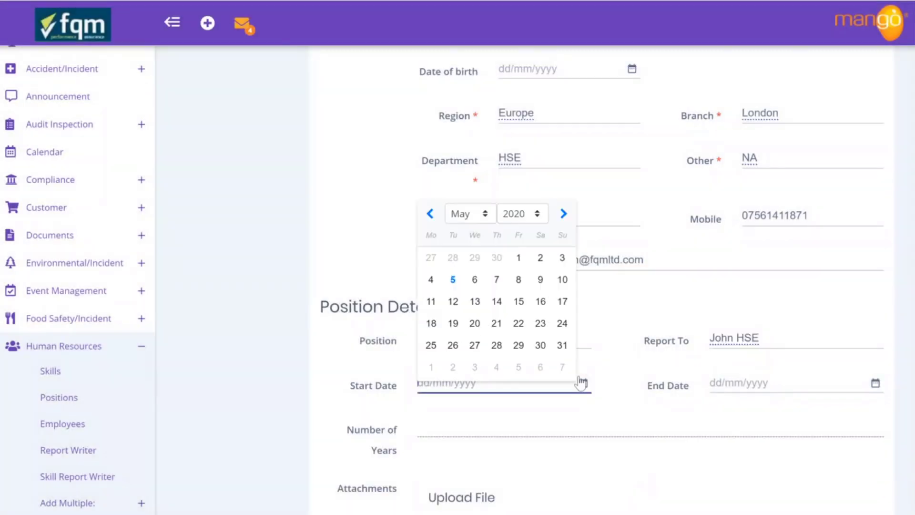
left_click(454, 280)
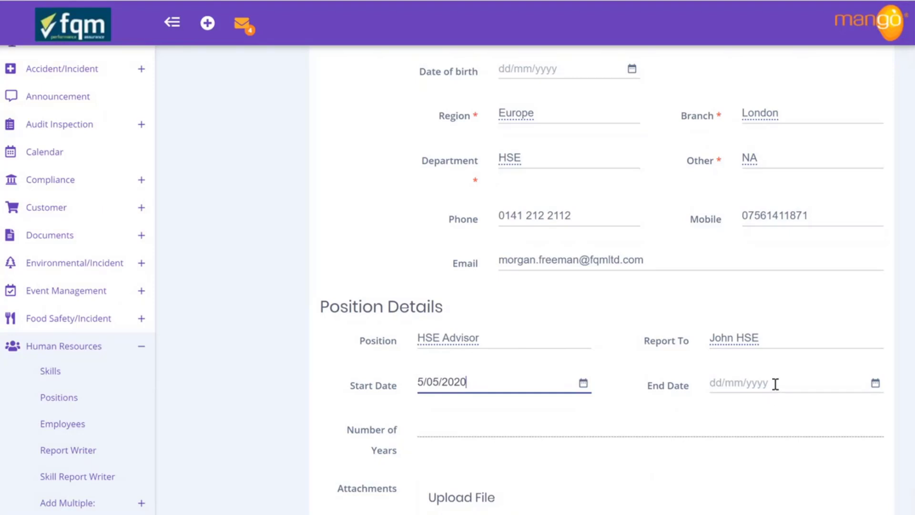
scroll(659, 463, "down", 3)
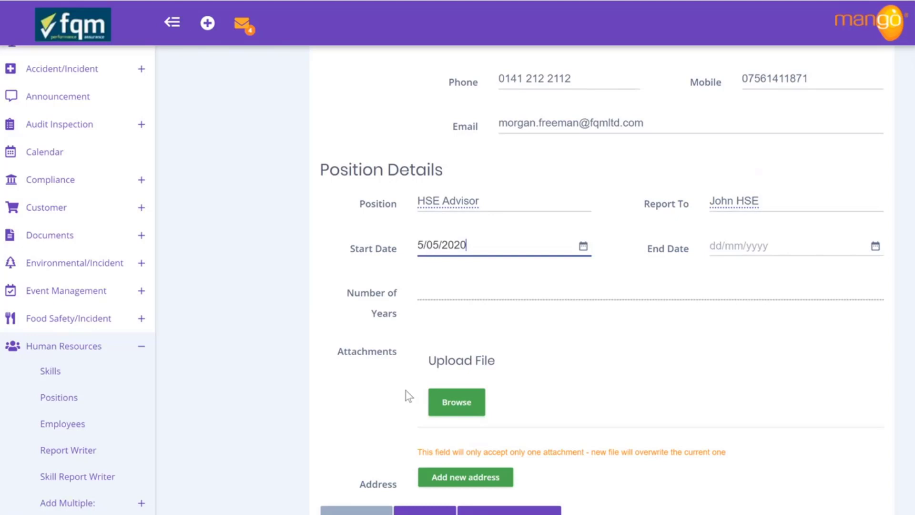
Upload Job Description.jpg from Downloads as the position details attachment
left_click(446, 405)
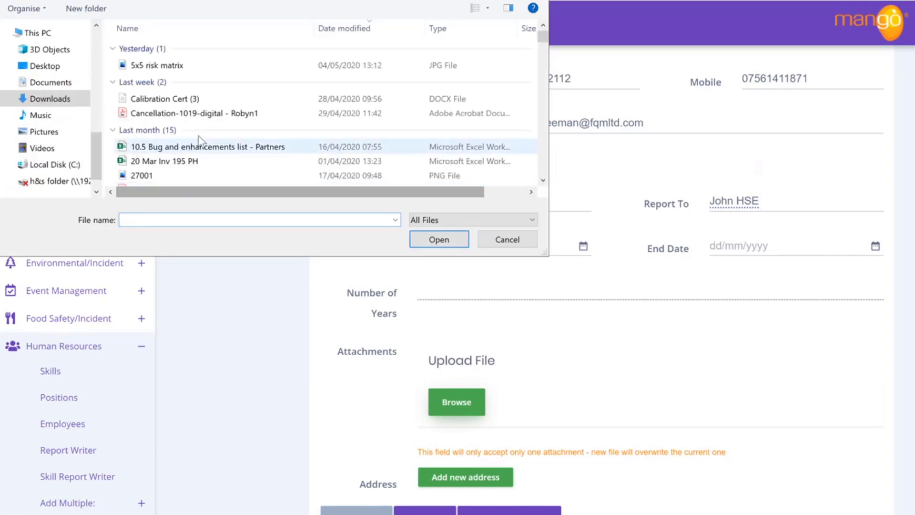
scroll(233, 116, "down", 15)
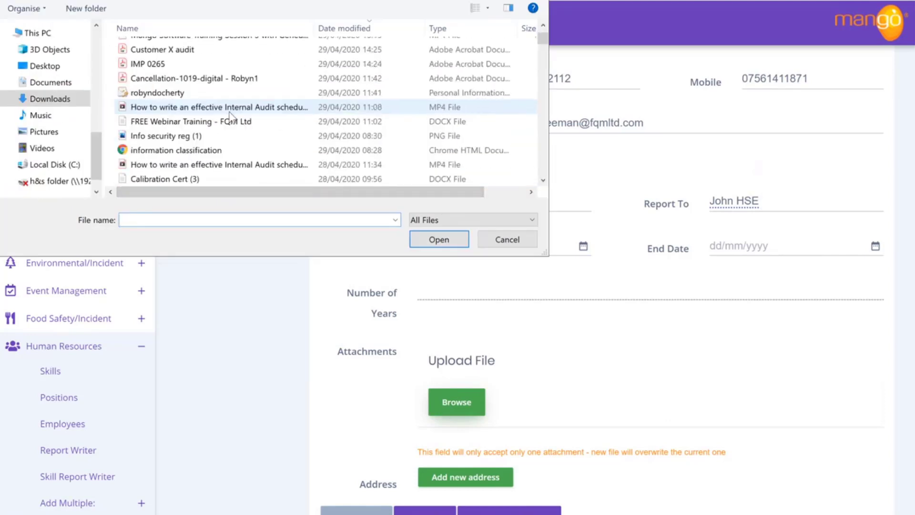
scroll(232, 117, "down", 7)
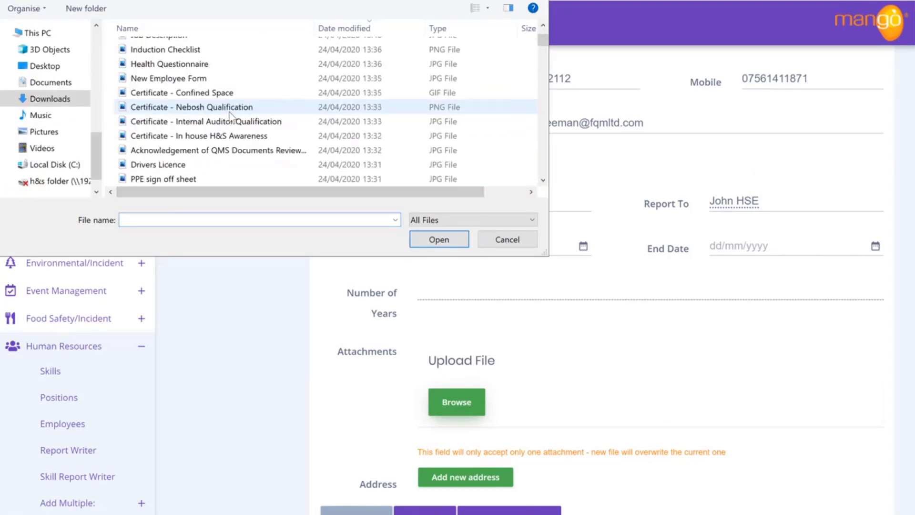
scroll(231, 117, "up", 1)
left_click(205, 78)
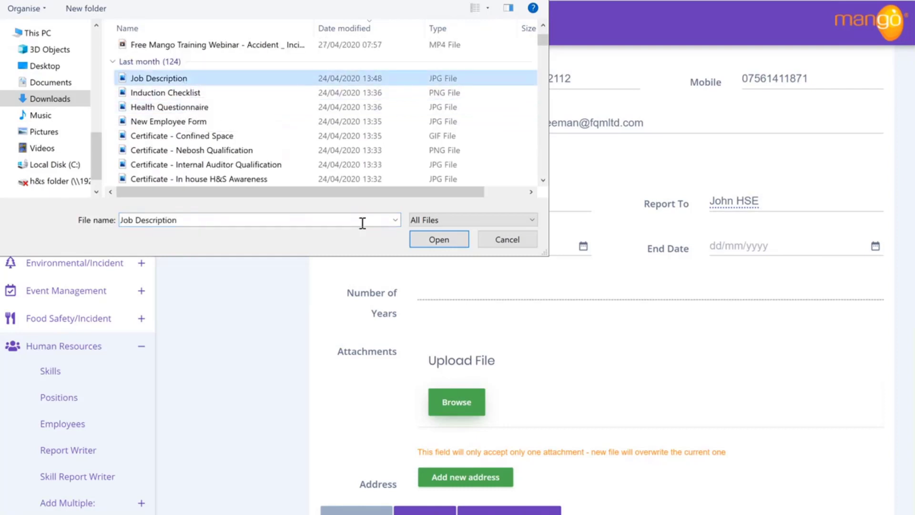
left_click(433, 239)
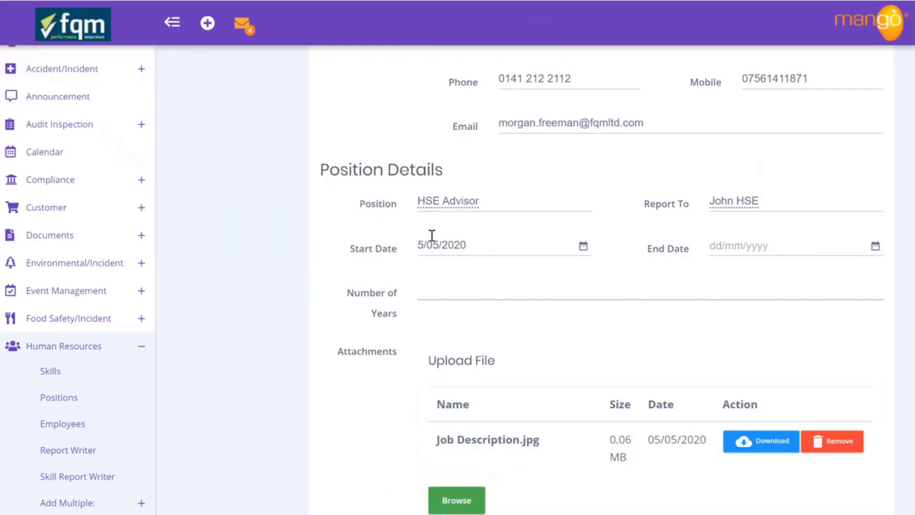
scroll(557, 455, "down", 3)
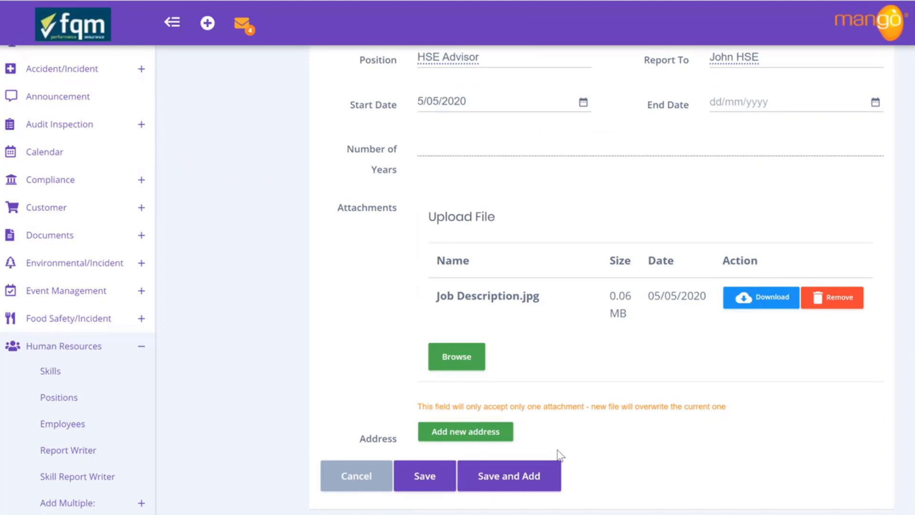
scroll(560, 455, "up", 15)
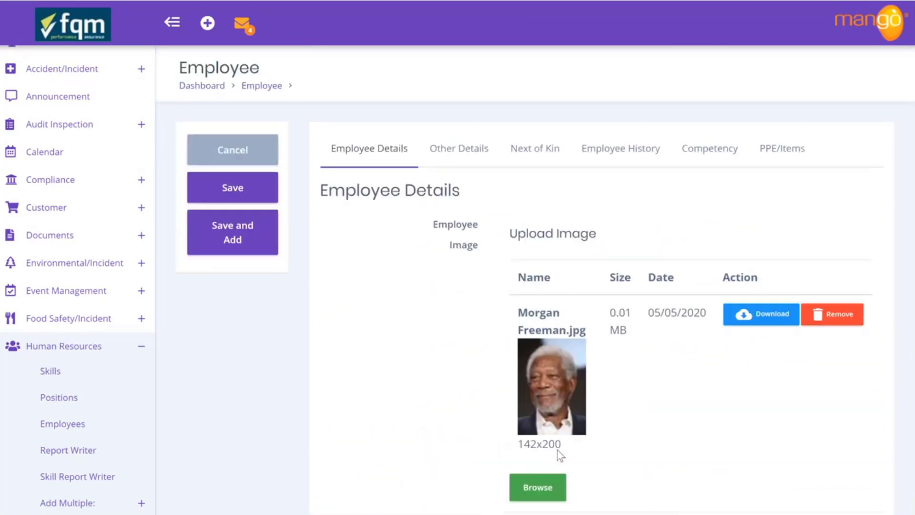
Save the employee record and review its region, contact and position details
left_click(239, 189)
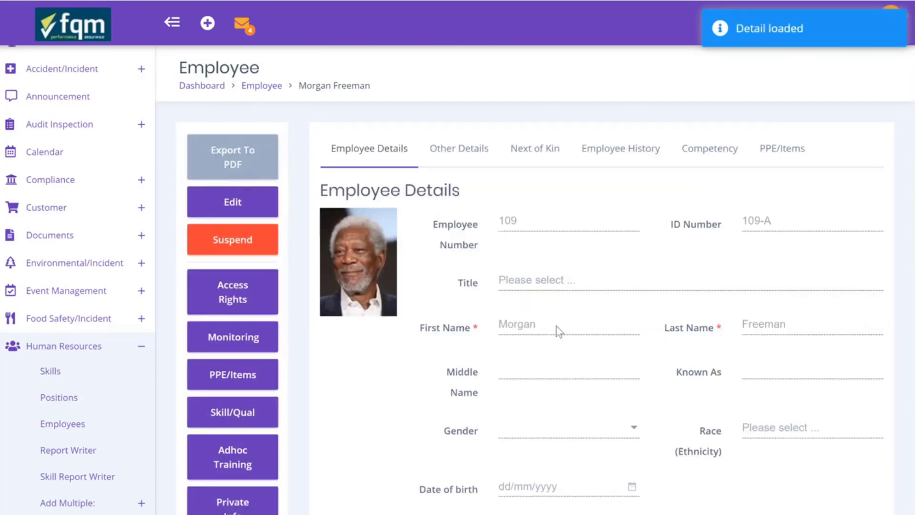
scroll(556, 326, "down", 1)
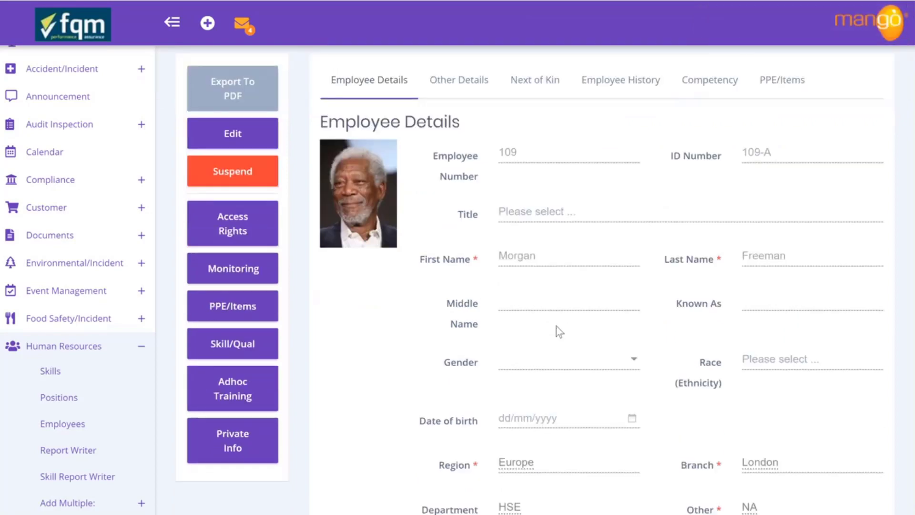
scroll(539, 488, "down", 2)
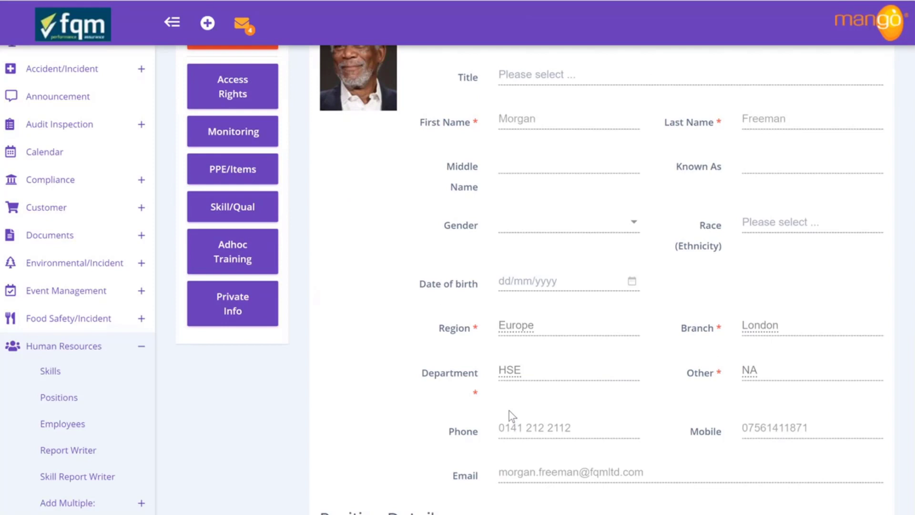
scroll(510, 417, "up", 2)
scroll(510, 417, "down", 5)
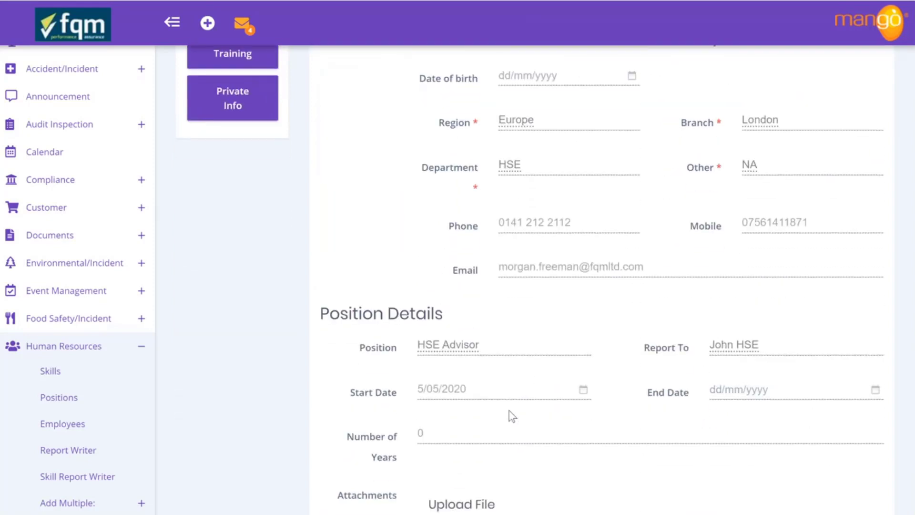
Find the HSE Advisor job position by filtering 'hse' and make it editable
left_click(59, 398)
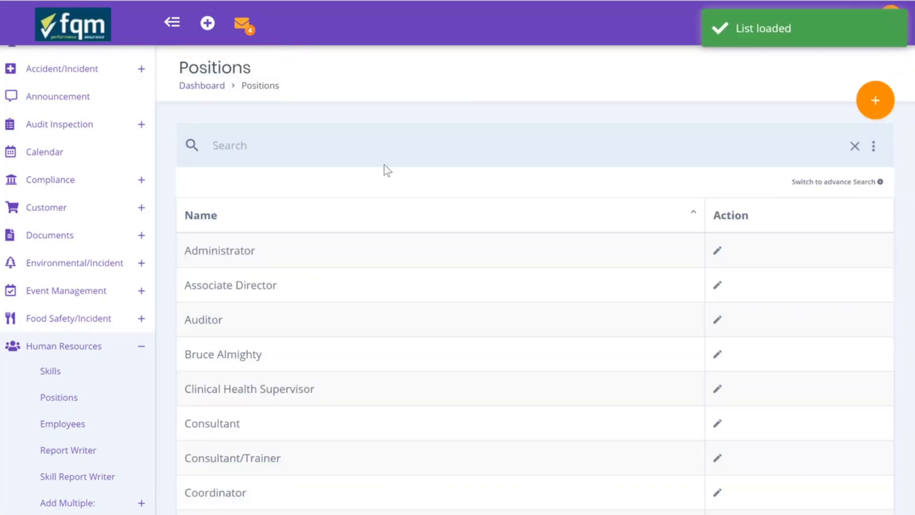
type("hse")
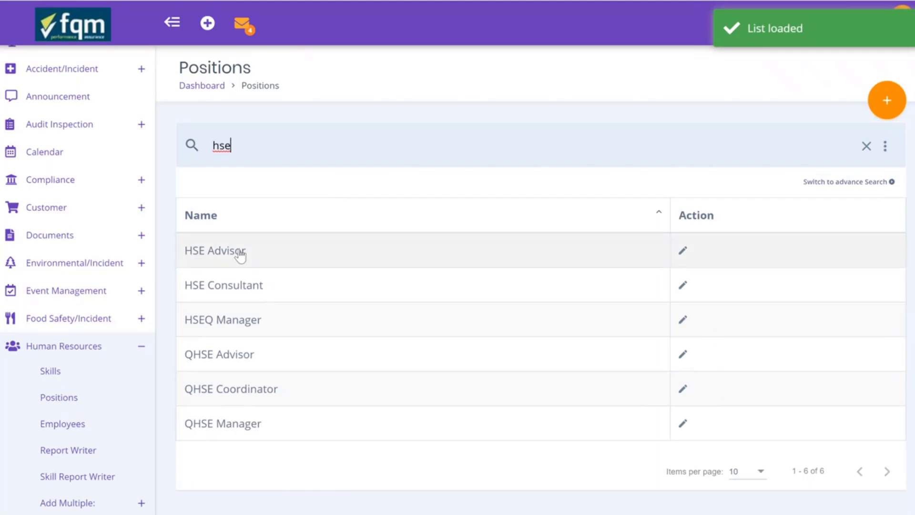
left_click(240, 253)
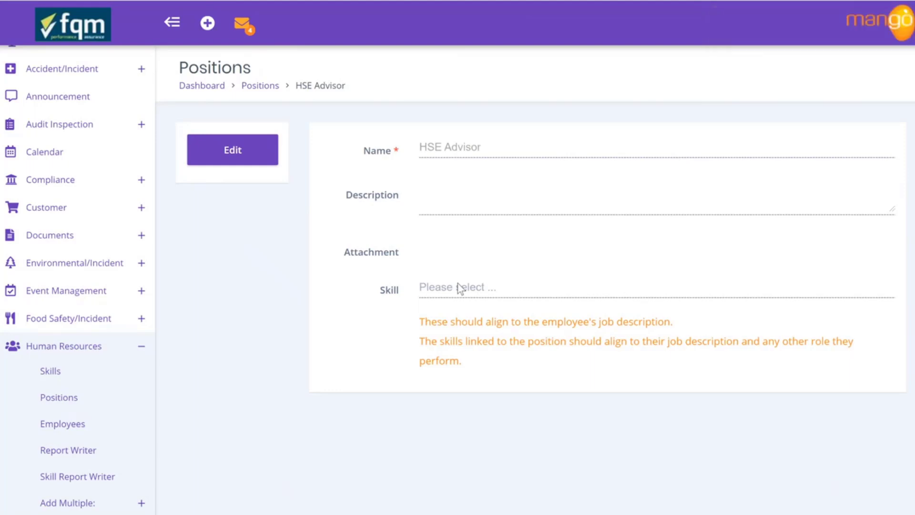
left_click(239, 159)
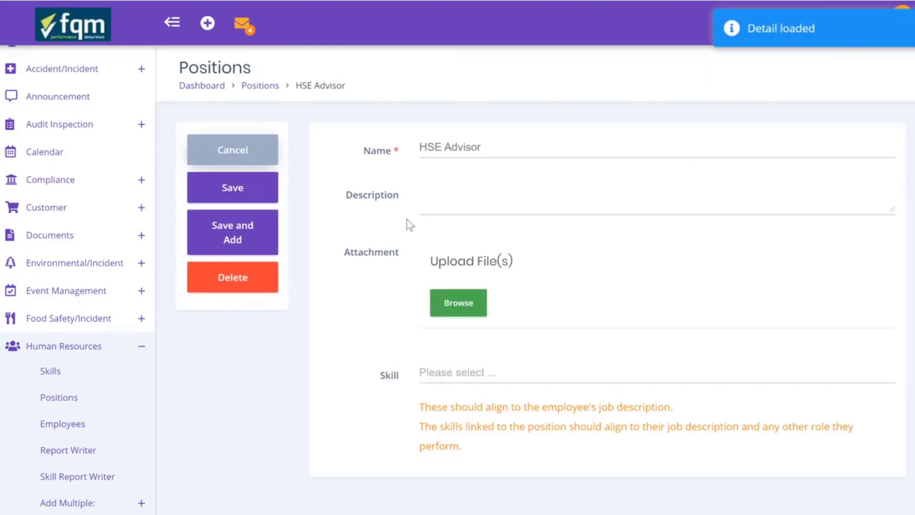
Write a Description calling HSE Advisor a key FQM role, with items '1. agadg' and '2. adgasdf'
left_click(508, 196)
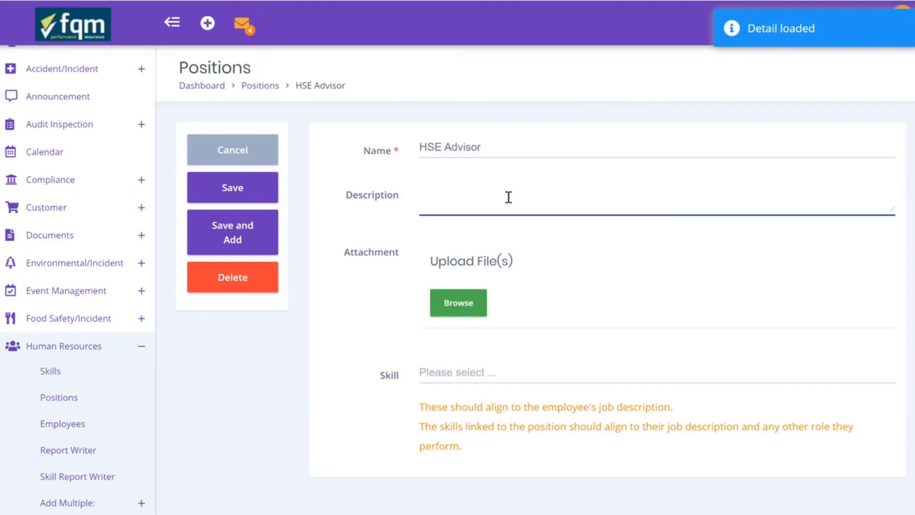
type("The HSE ")
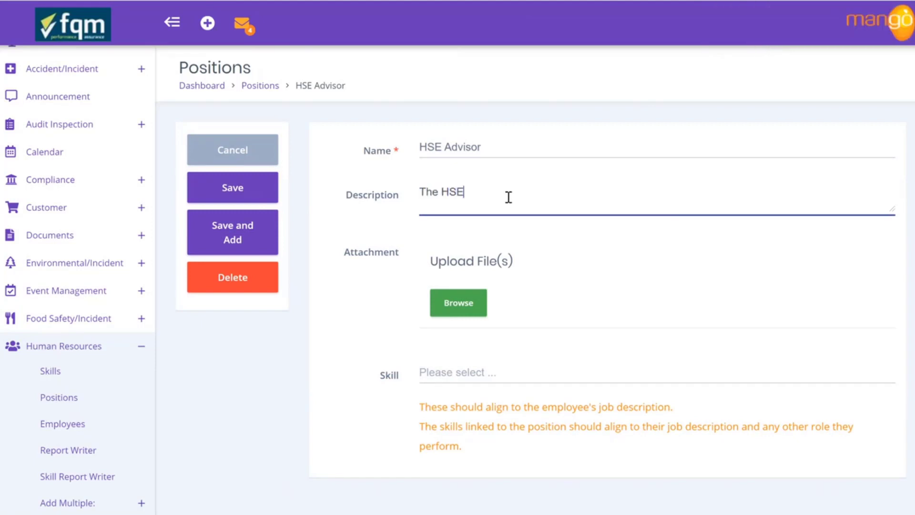
type("advisor is a key ro")
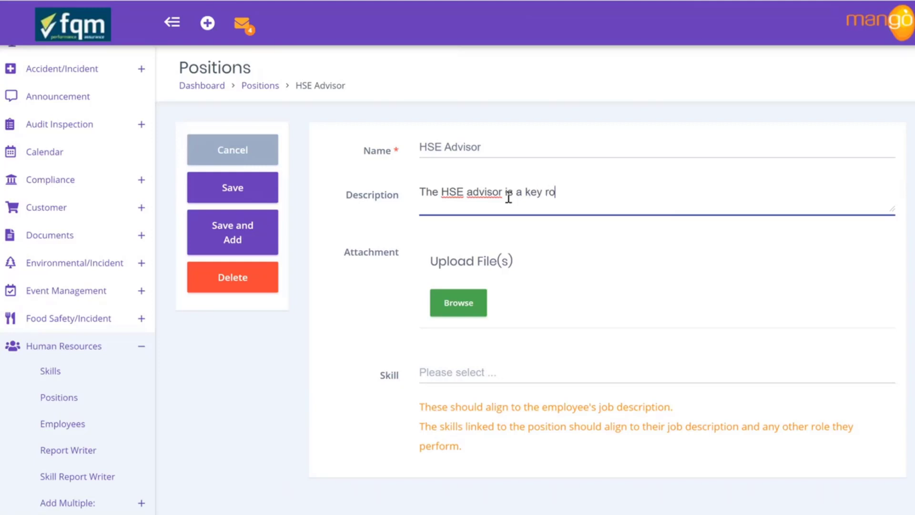
type("le in FQM and ")
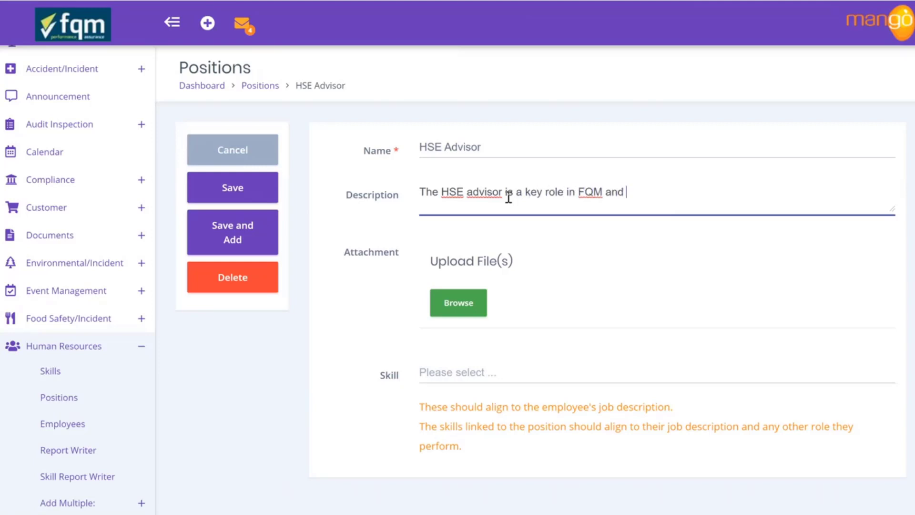
type("should be foll")
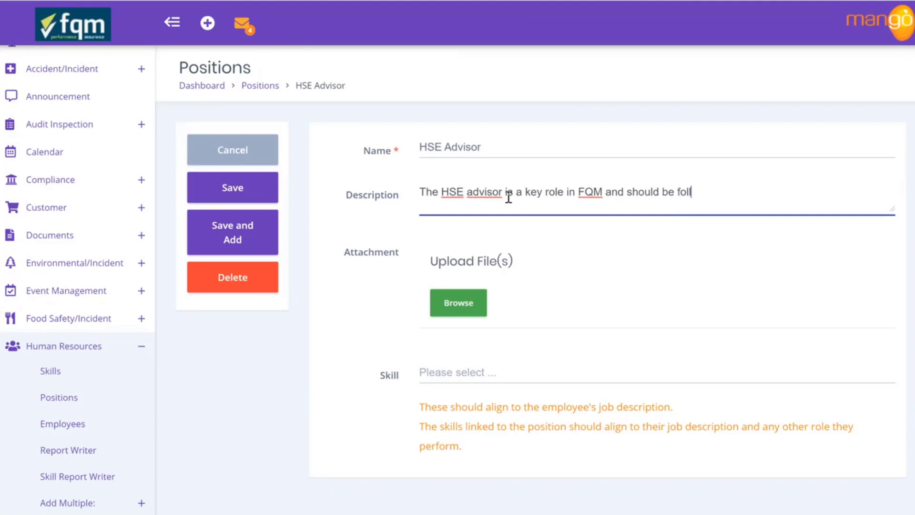
type("owed by the job desc")
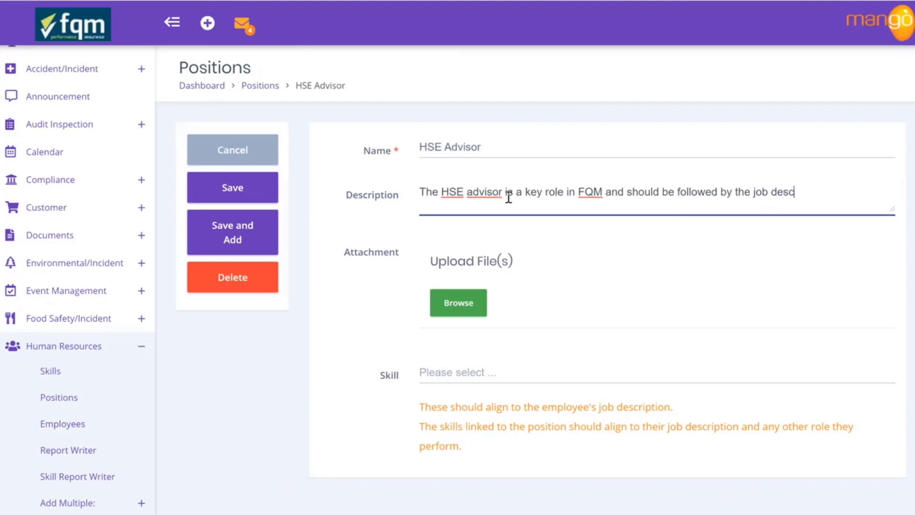
type("ription: ")
type("1")
type(". ")
type("agadg")
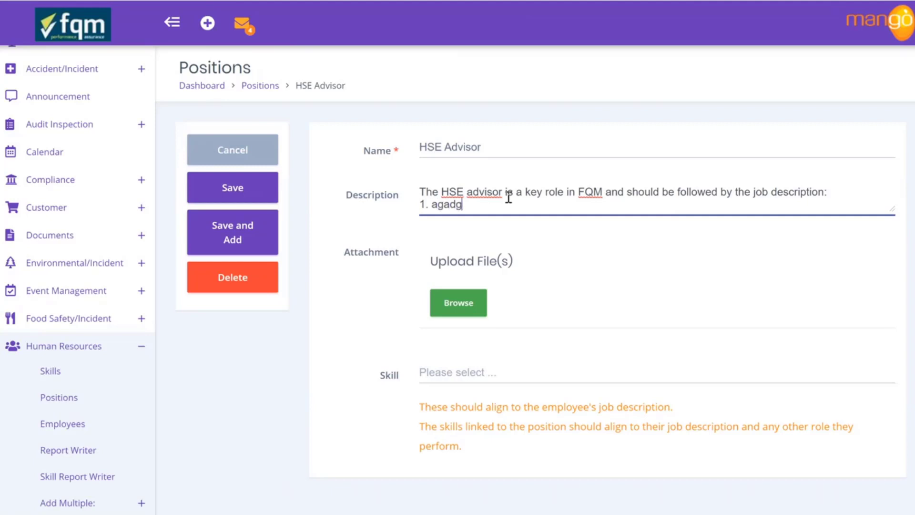
key("Return")
type("2. adgasdf")
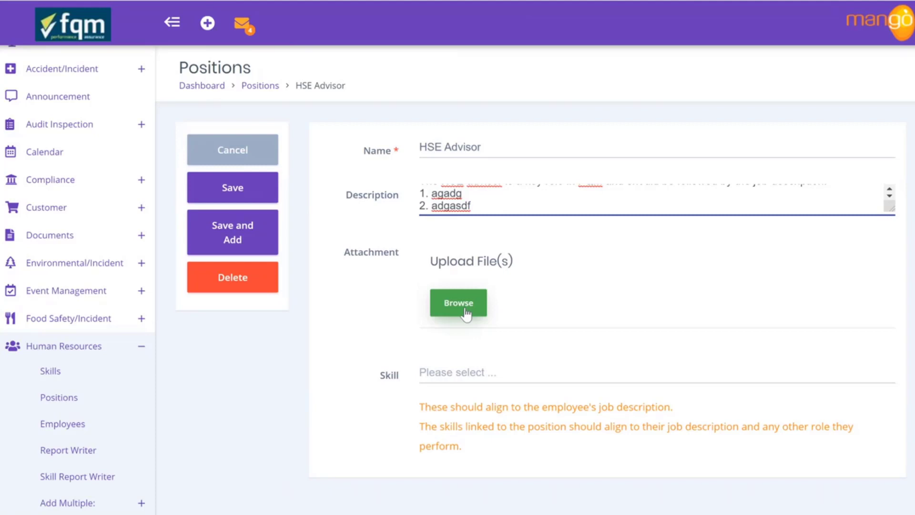
Upload Job Description.jpg from the Downloads folder to the HSE Advisor position
left_click(466, 312)
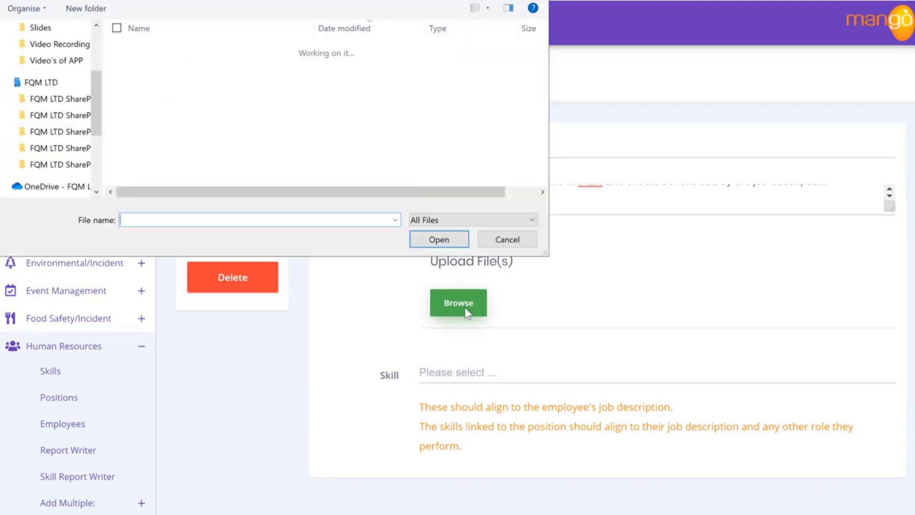
scroll(200, 129, "down", 10)
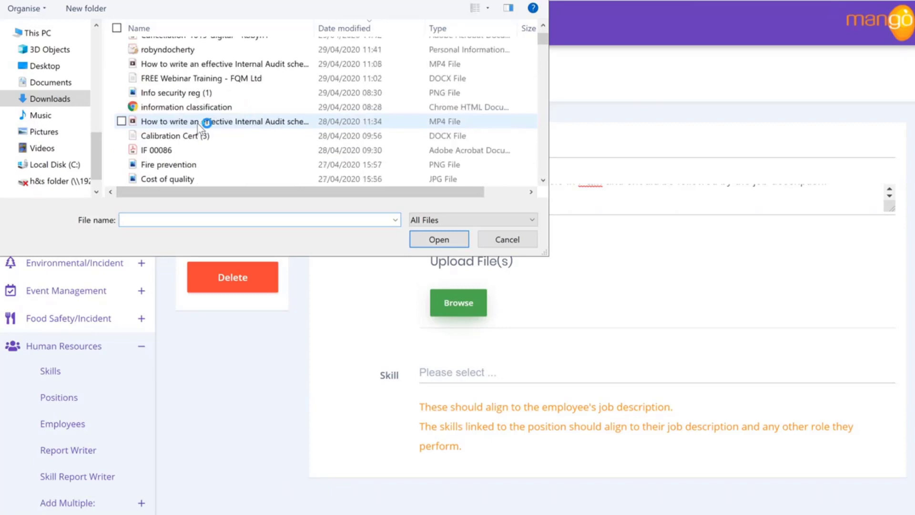
scroll(199, 125, "down", 3)
scroll(206, 123, "down", 2)
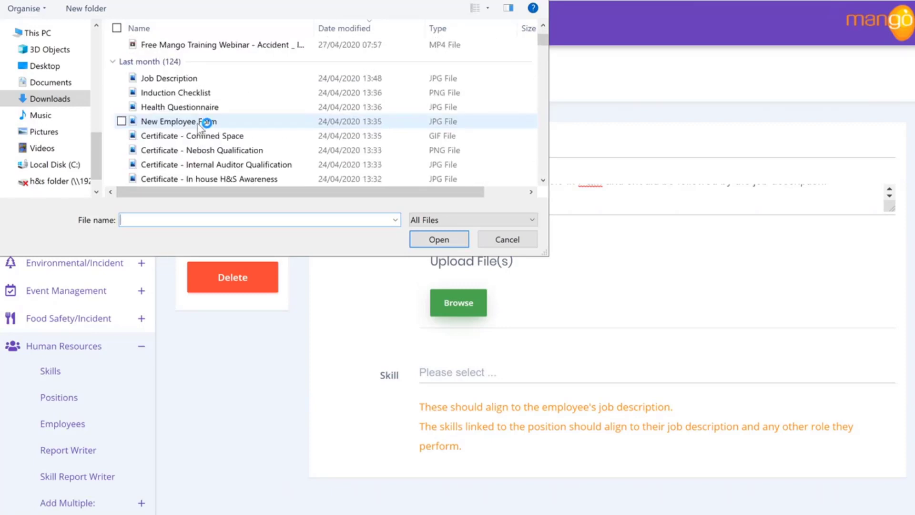
left_click(174, 78)
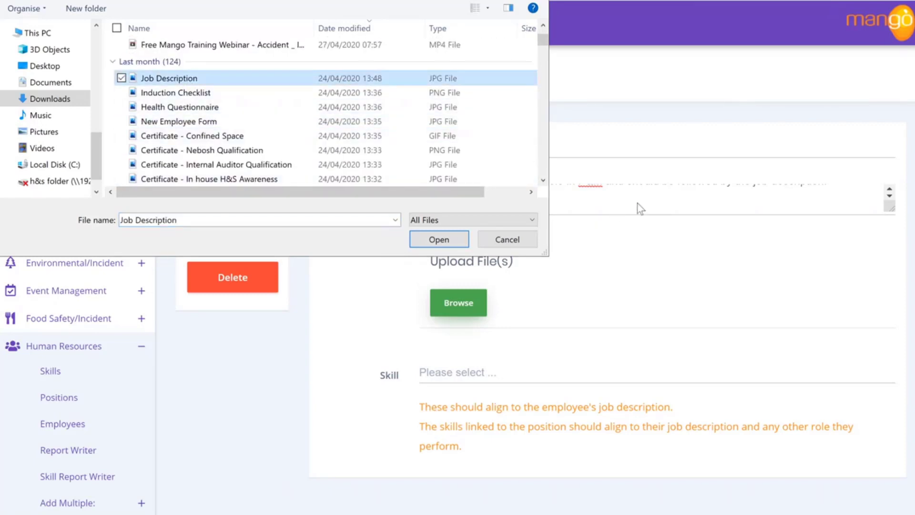
left_click(437, 236)
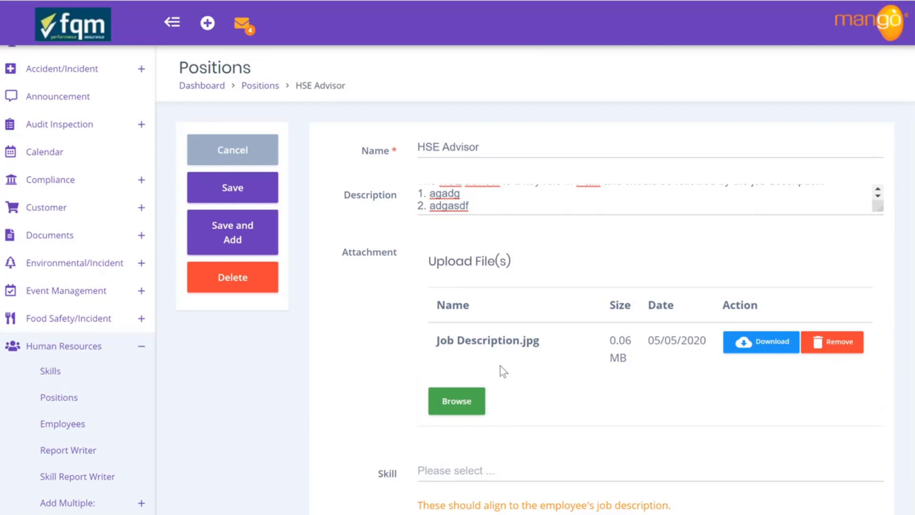
scroll(499, 365, "down", 2)
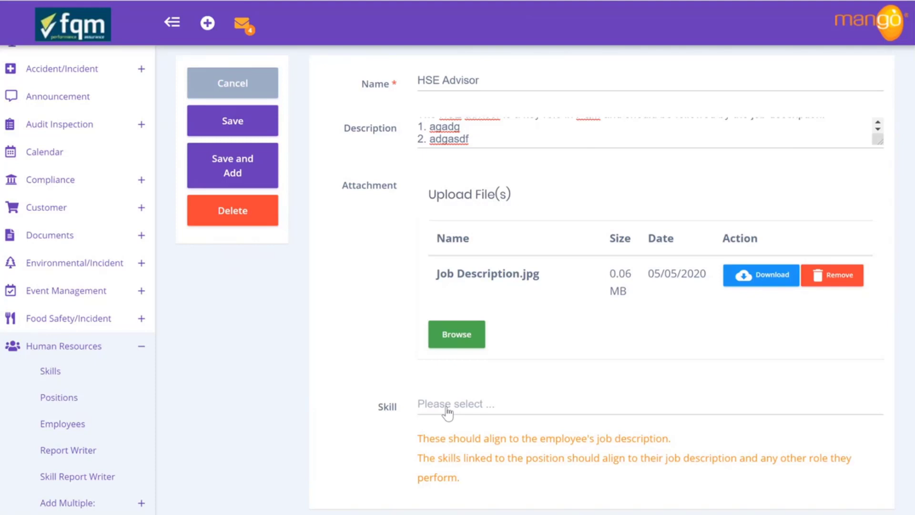
Add the Basic Health and Safety and First Aid (Mango E-Assessment) skills to the position
left_click(447, 410)
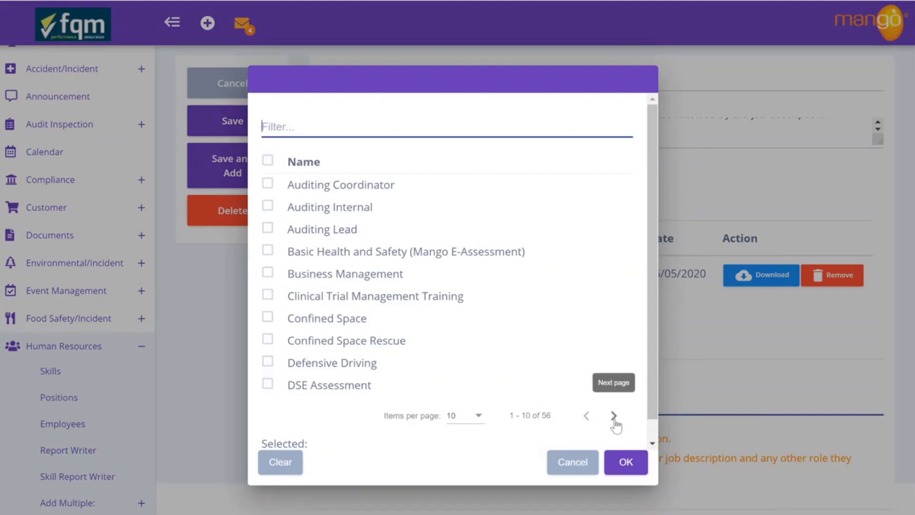
left_click(268, 251)
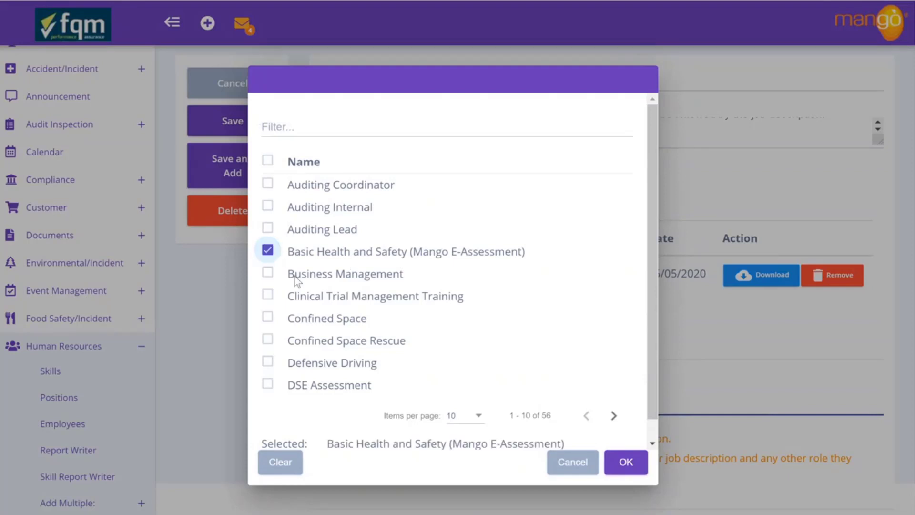
left_click(614, 418)
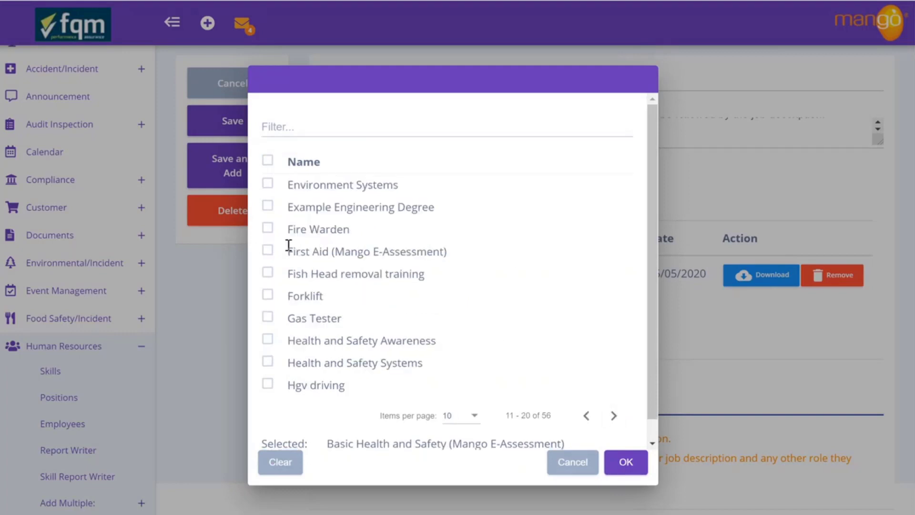
left_click(269, 253)
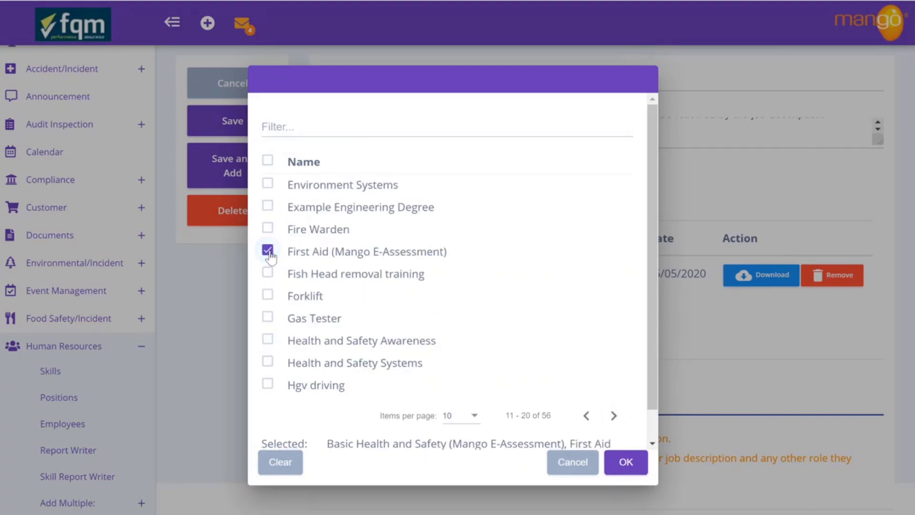
left_click(614, 418)
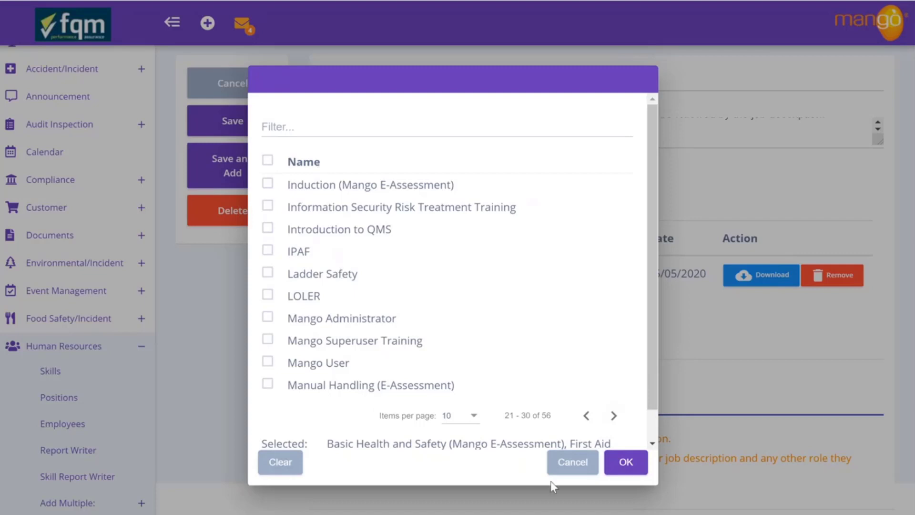
left_click(625, 462)
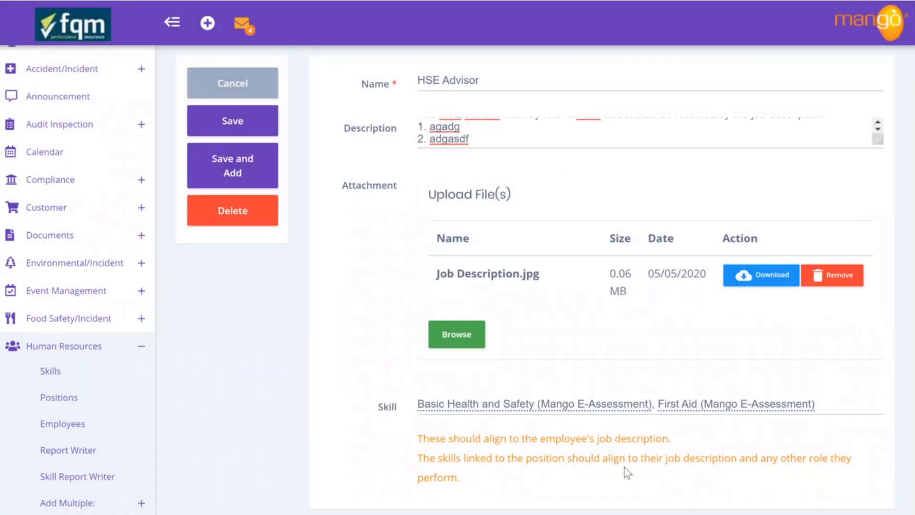
Save the HSE Advisor position and search the employee list for 'morg'
left_click(243, 135)
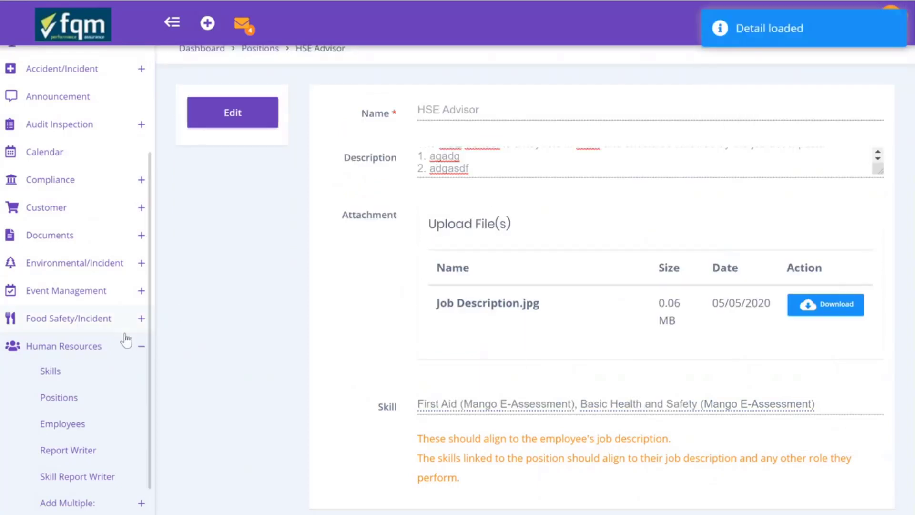
scroll(455, 387, "up", 1)
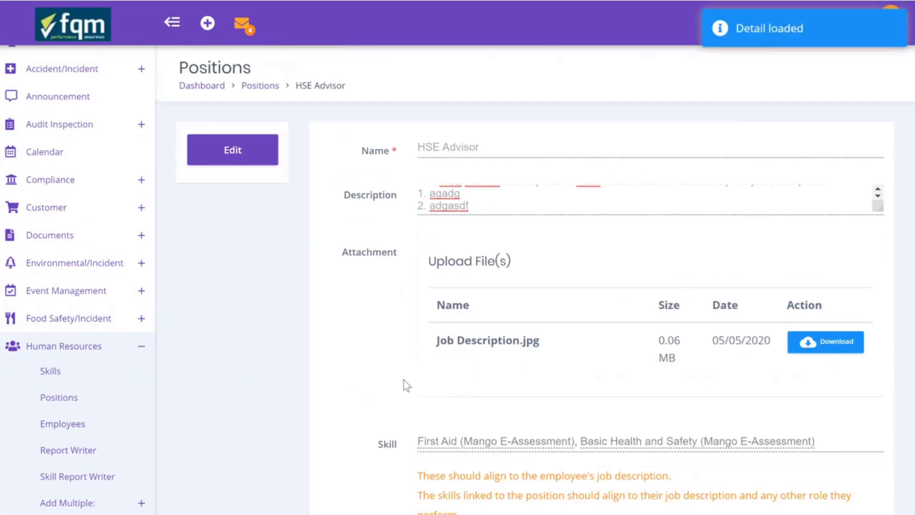
left_click(65, 424)
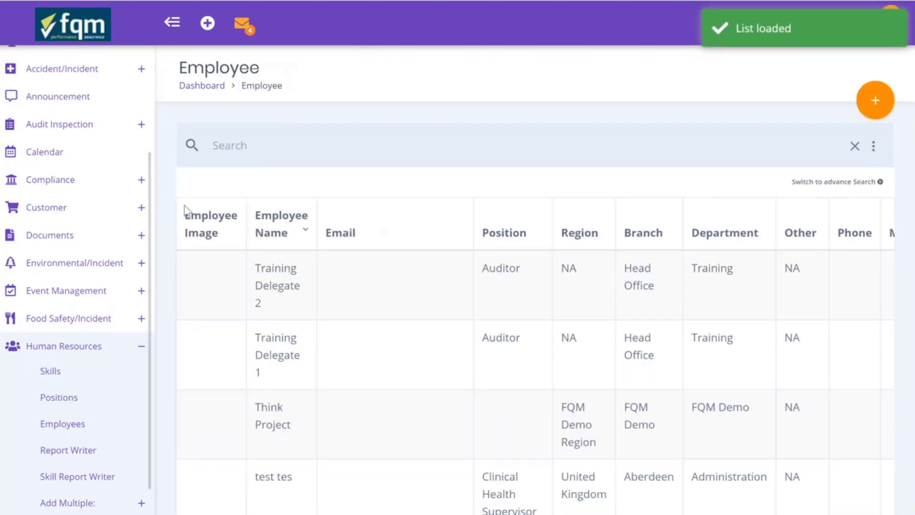
left_click(250, 150)
type("morg")
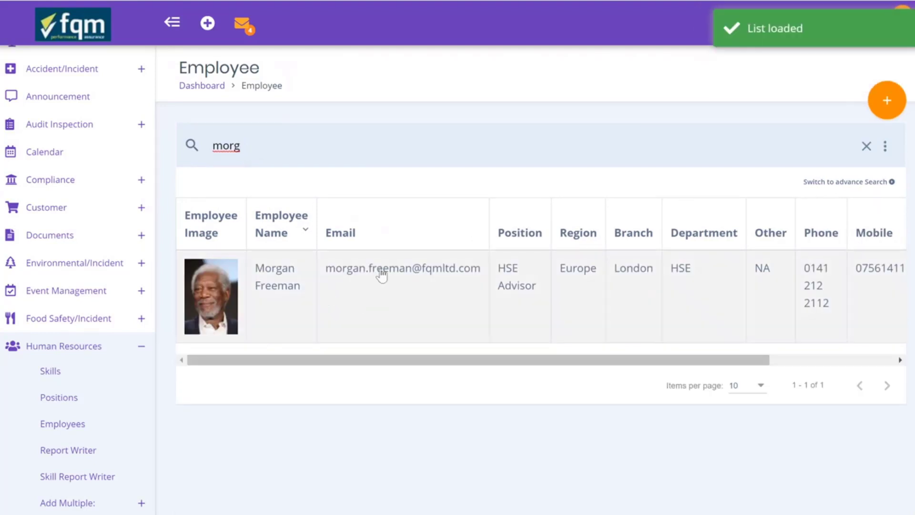
Open the matching employee's record for editing and show its Other Details
left_click(380, 269)
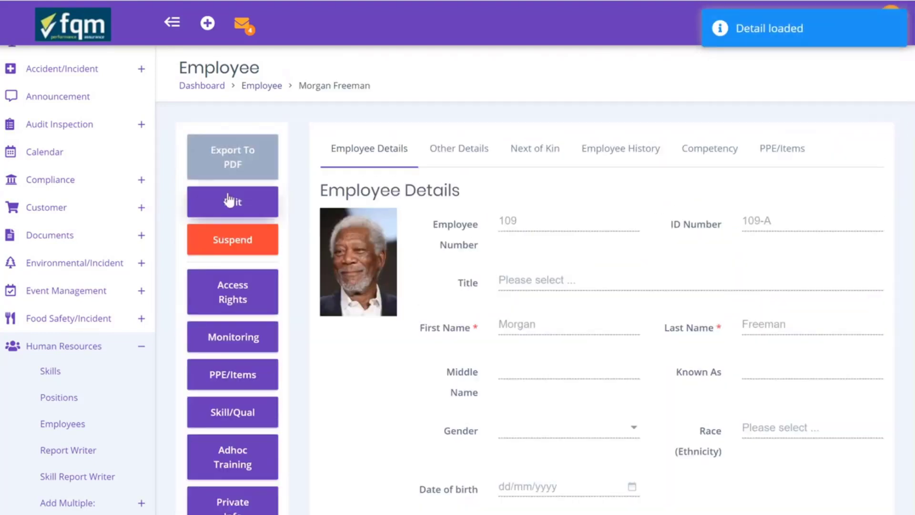
left_click(233, 202)
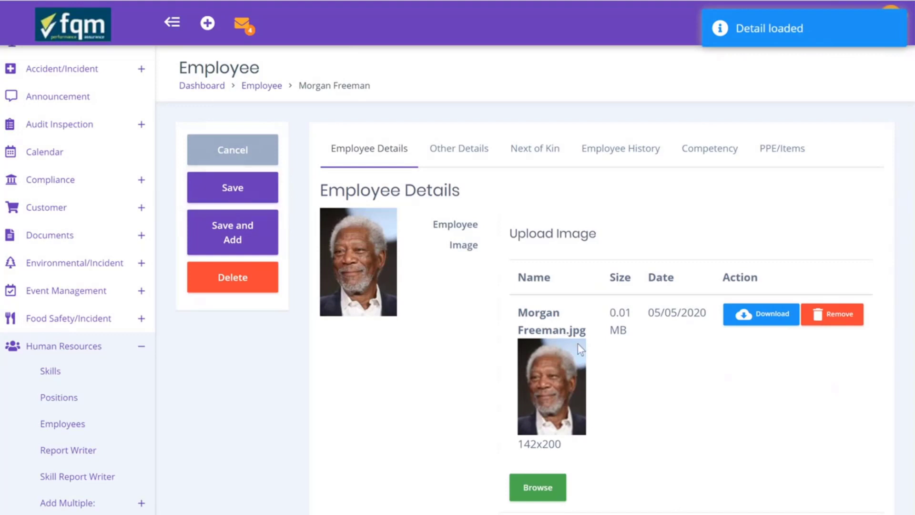
scroll(578, 343, "down", 5)
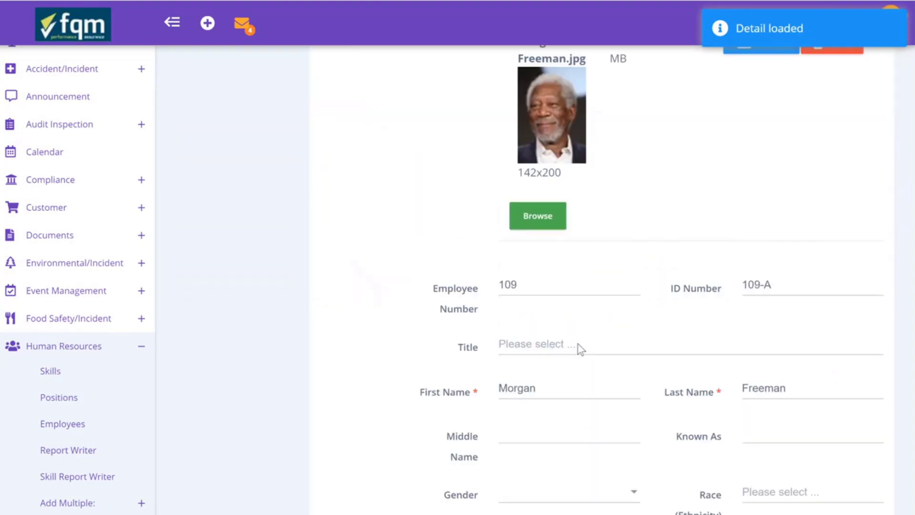
scroll(578, 350, "down", 12)
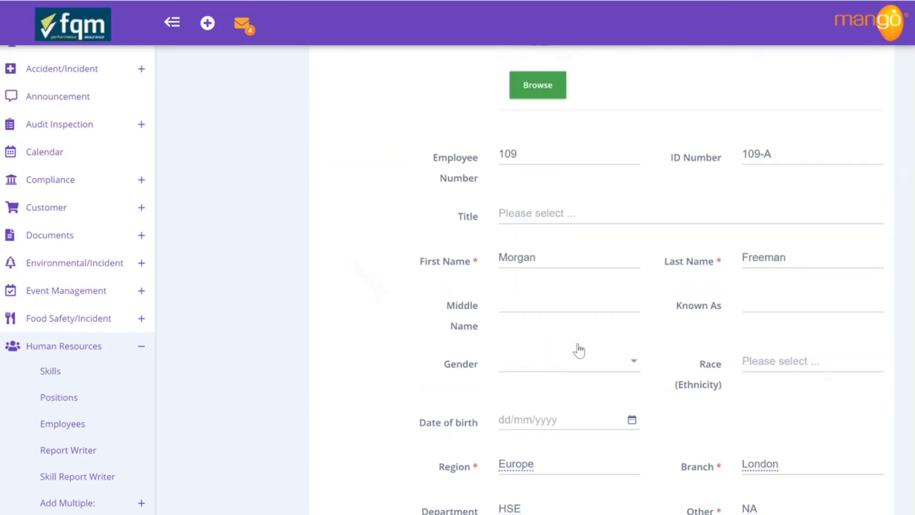
scroll(578, 350, "down", 2)
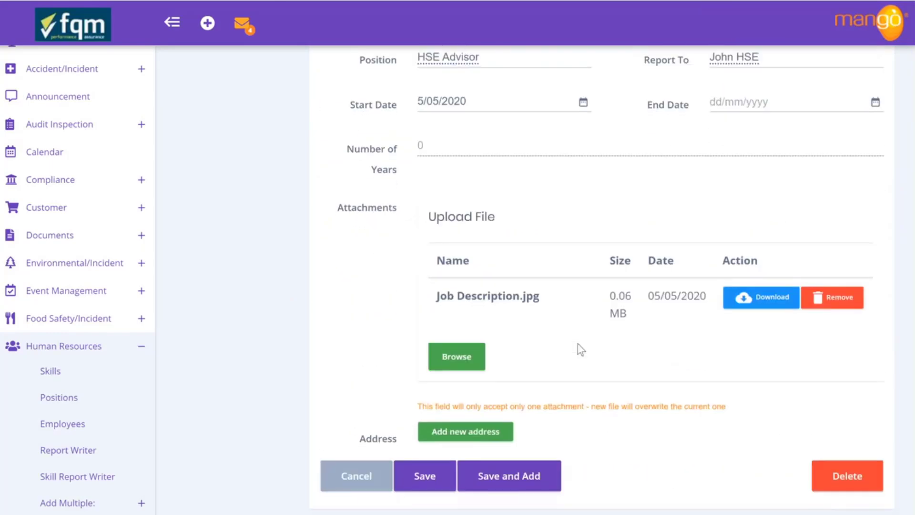
scroll(577, 350, "up", 18)
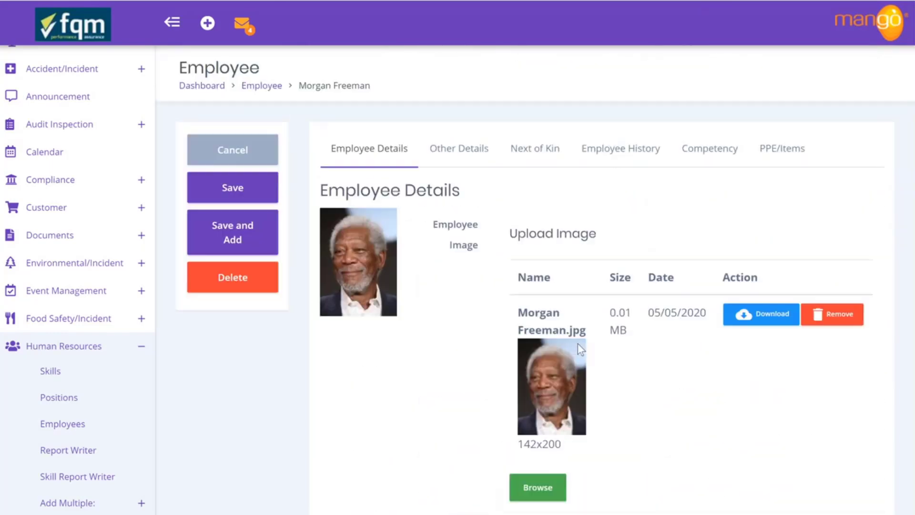
left_click(462, 153)
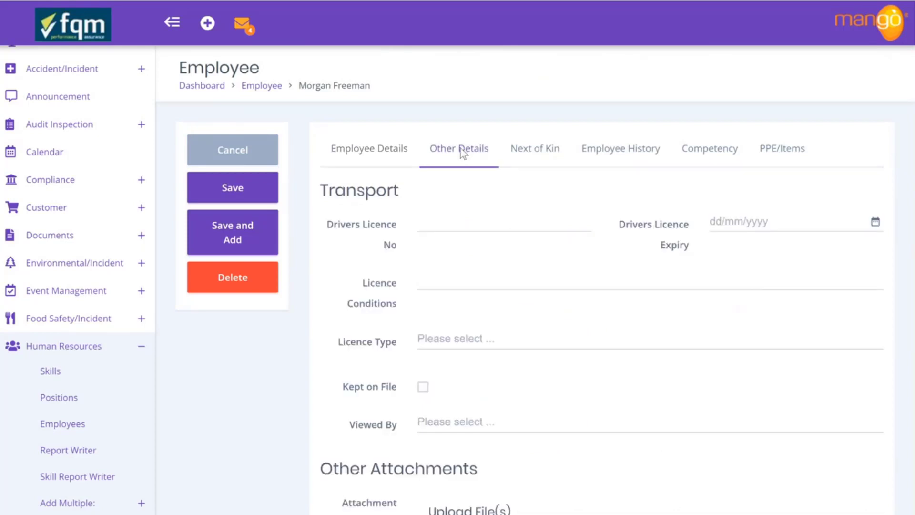
Tick Kept on File for the driving licence and attach Drivers Licence.jpg under Other Attachments
scroll(468, 343, "down", 3)
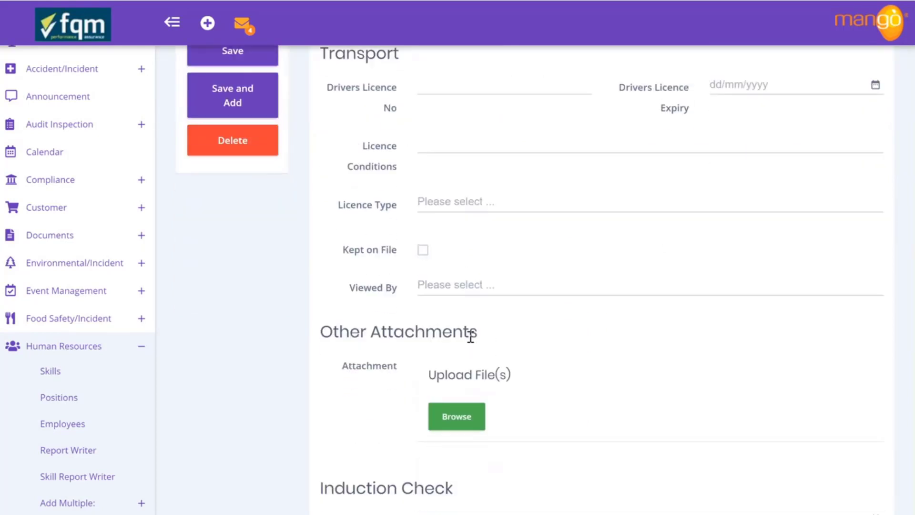
left_click(422, 250)
left_click(462, 415)
scroll(261, 117, "down", 2)
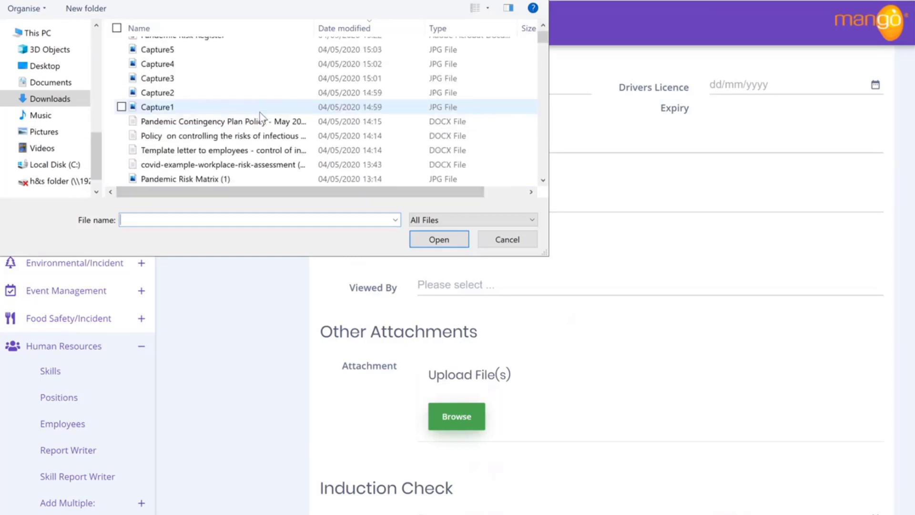
scroll(259, 117, "down", 10)
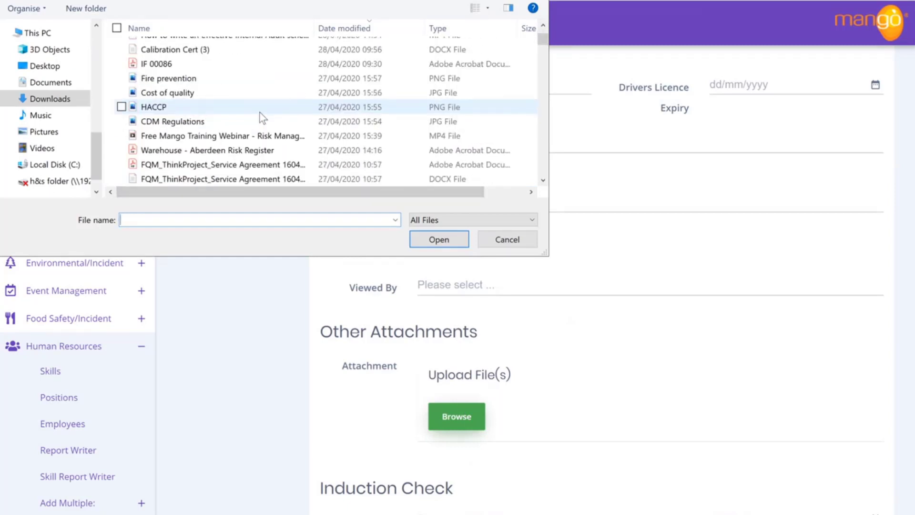
scroll(259, 113, "down", 5)
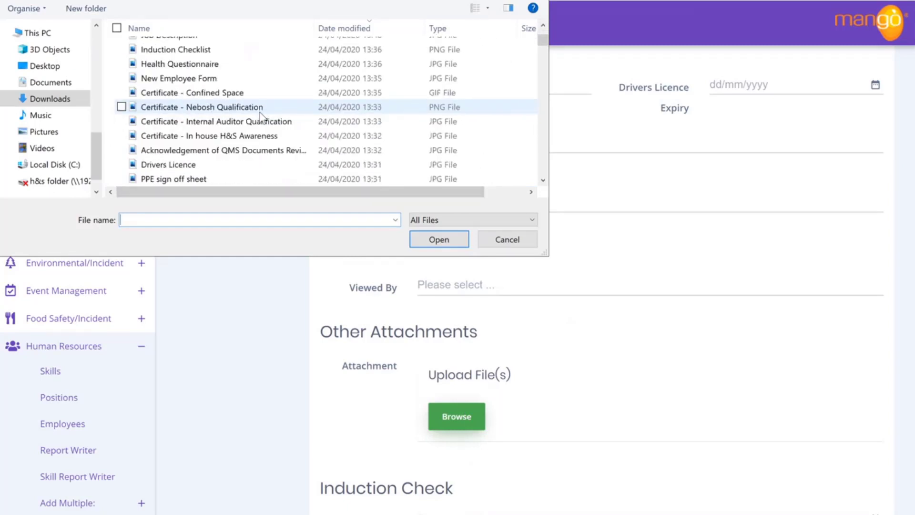
left_click(225, 166)
left_click(435, 239)
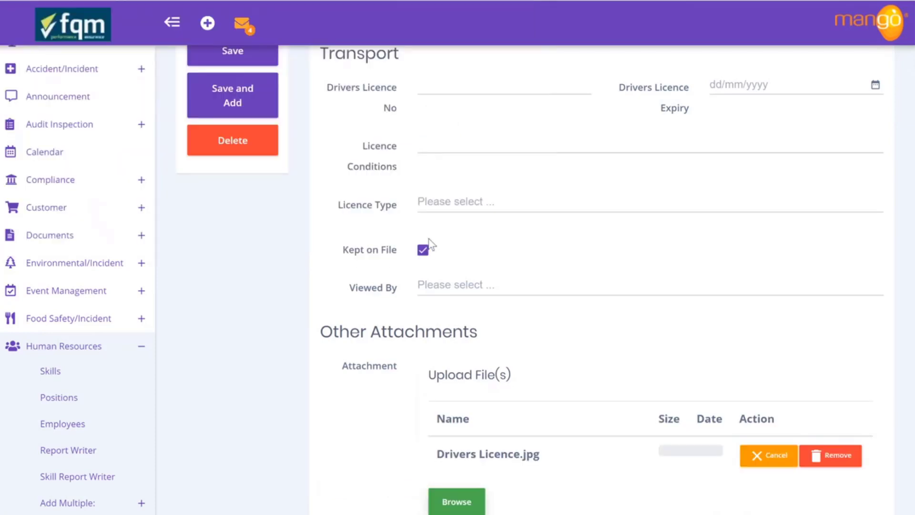
scroll(592, 300, "up", 3)
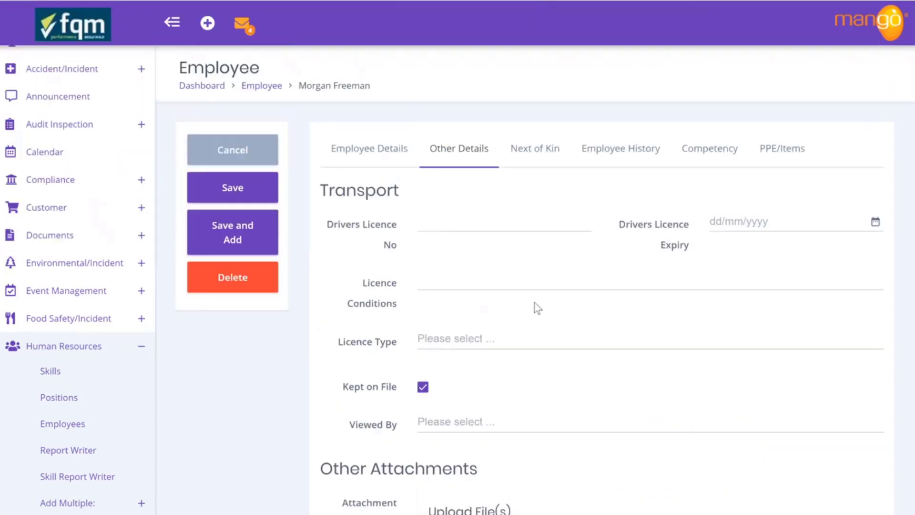
Enter the driving licence number and set its expiry date to 1/05/2025
left_click(423, 217)
type("Freeman")
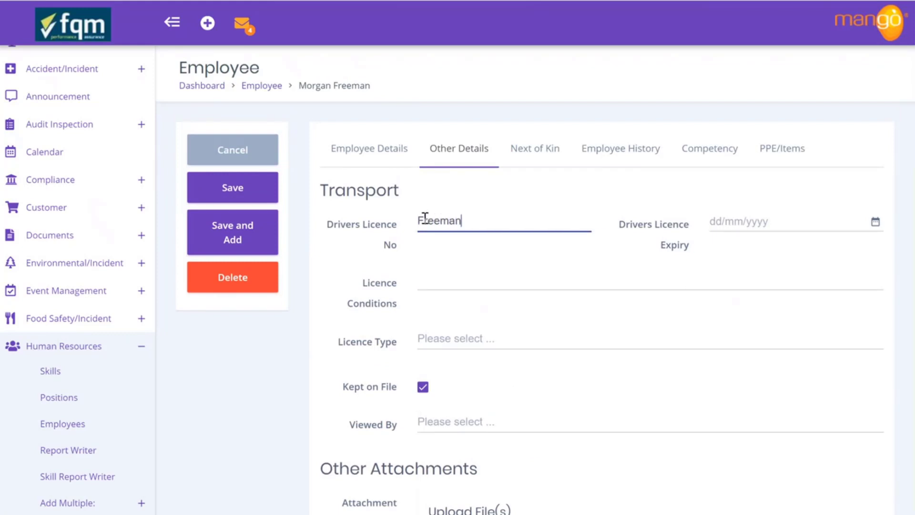
type("12345")
left_click(875, 223)
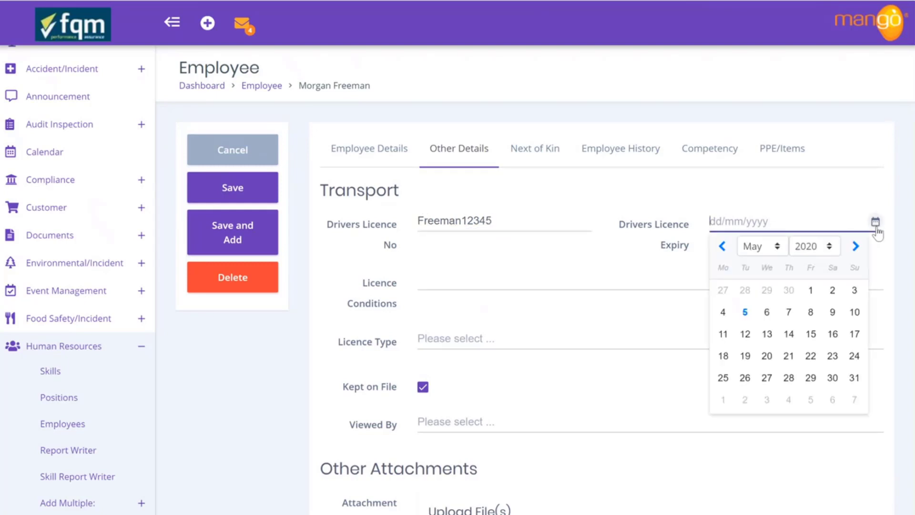
left_click(832, 247)
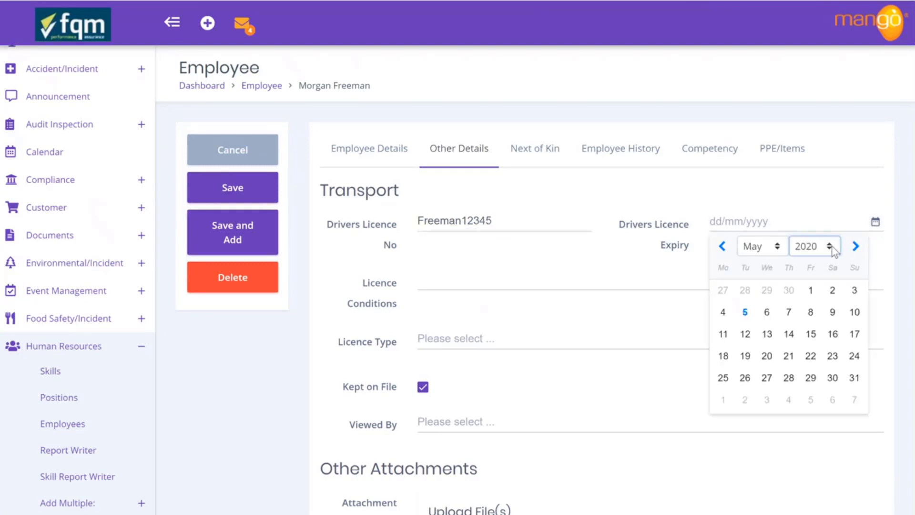
left_click(820, 425)
left_click(788, 290)
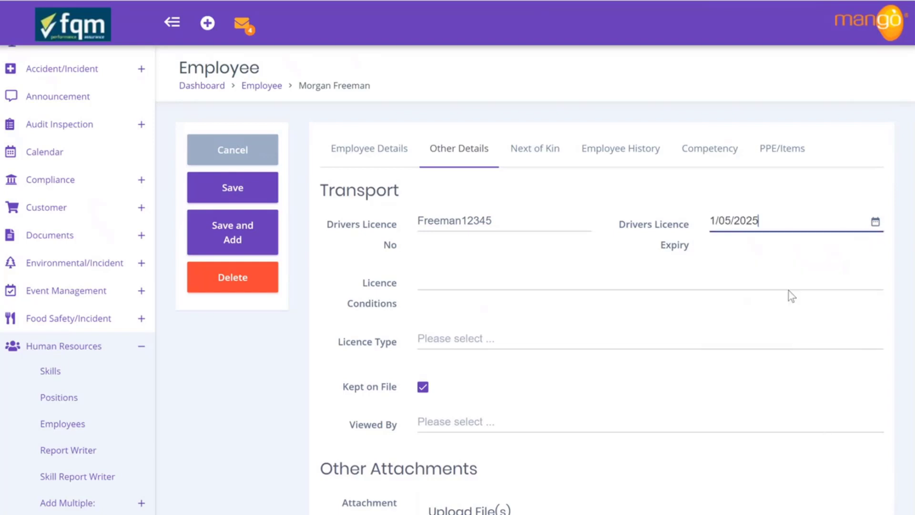
Record 'no conditions' and licence types Motorbike - A, Light Goods and Trailer - C1E, Car and Trailor - BE
left_click(474, 280)
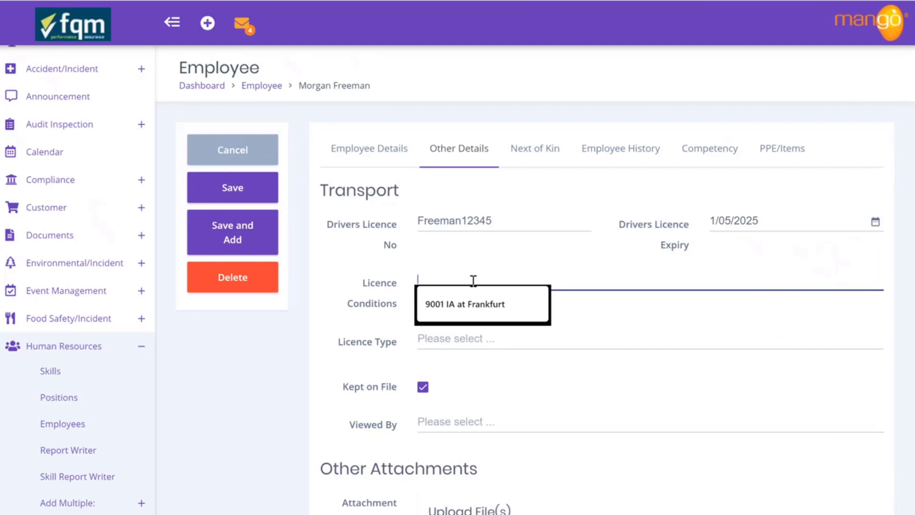
type("no conditions")
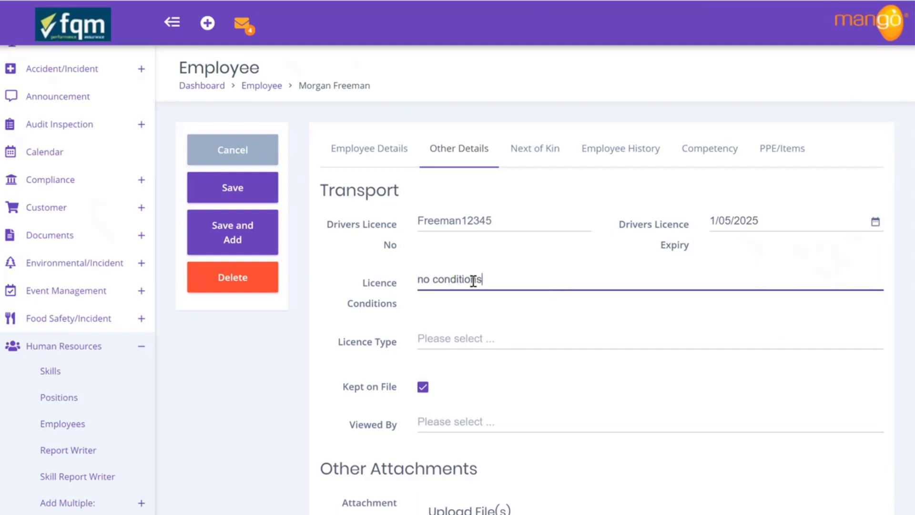
left_click(472, 342)
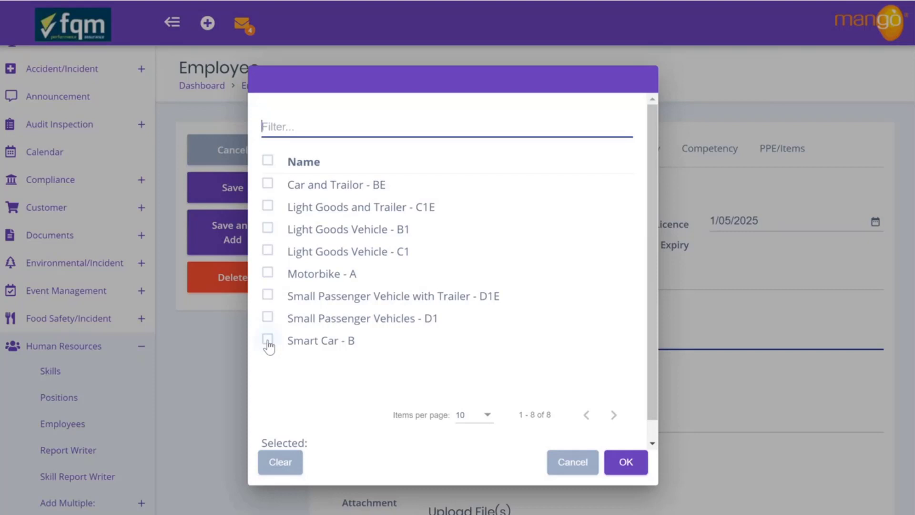
left_click(268, 274)
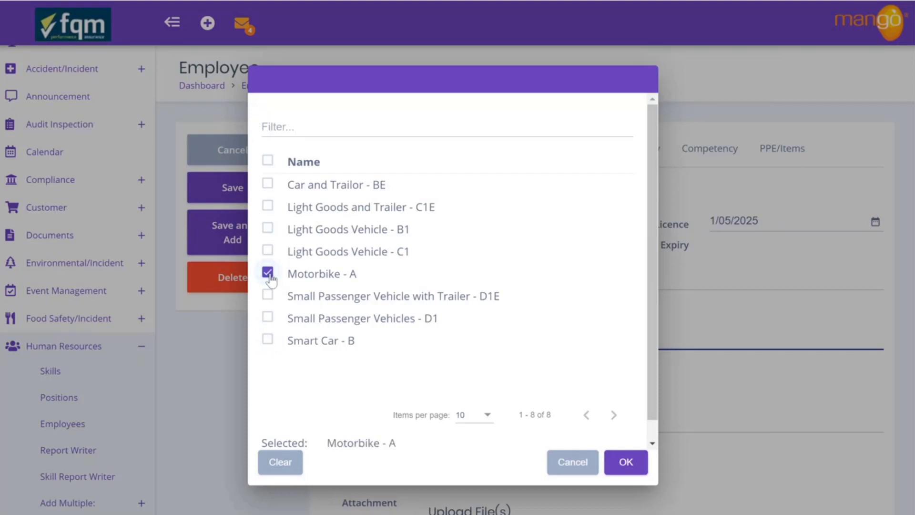
left_click(271, 187)
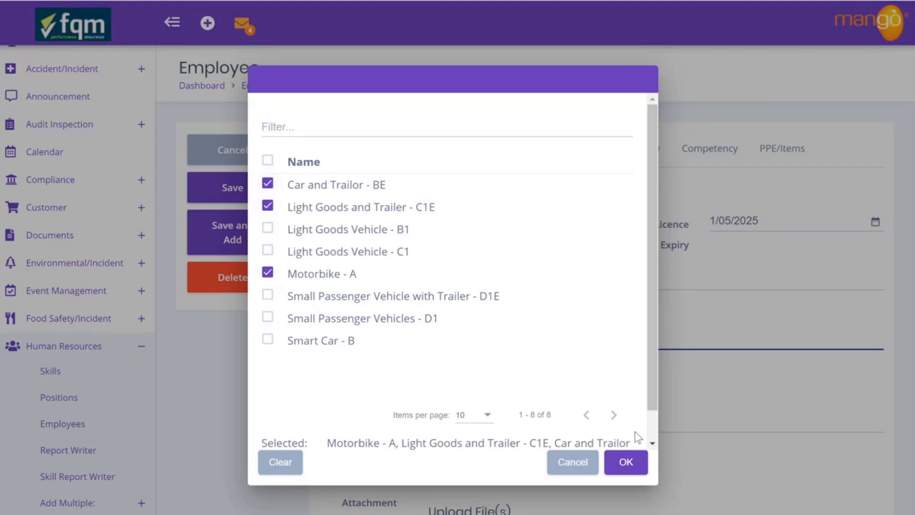
left_click(628, 463)
scroll(633, 466, "down", 3)
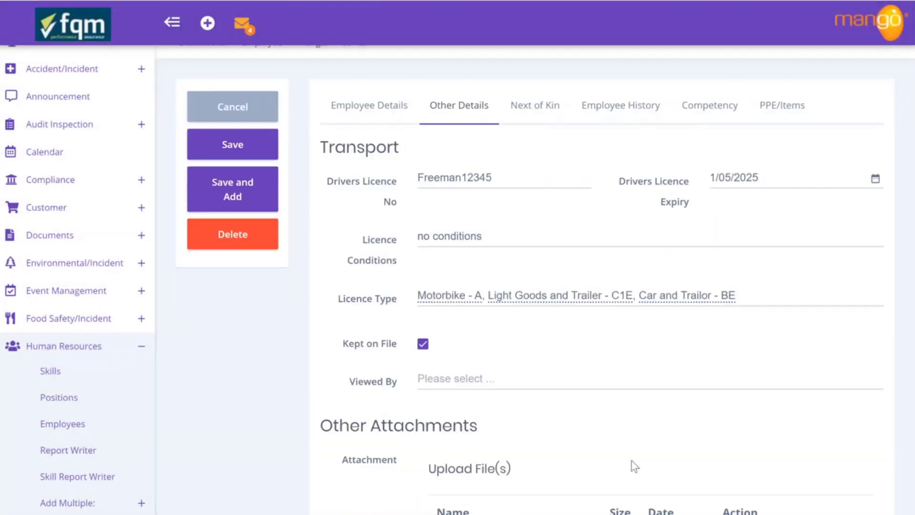
Set the licence's Viewed By field to the searched colleague, then scroll to Induction Check
left_click(491, 285)
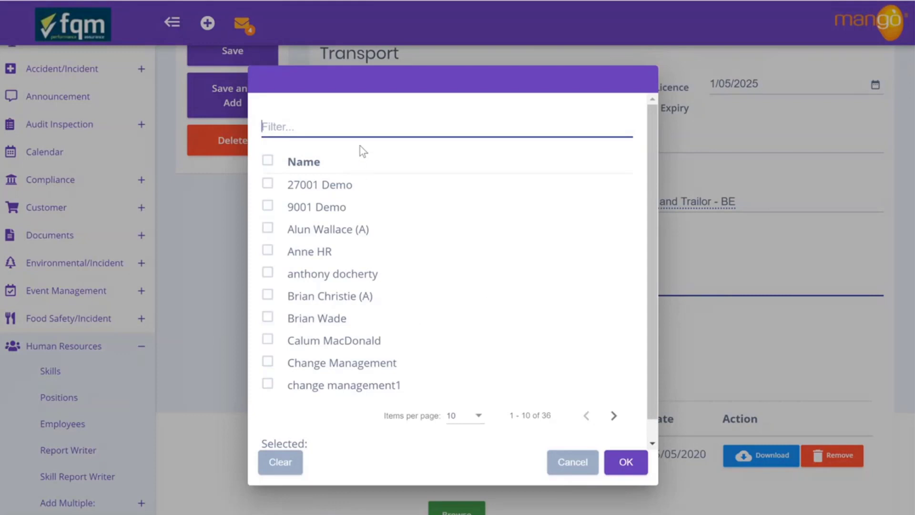
type("chris")
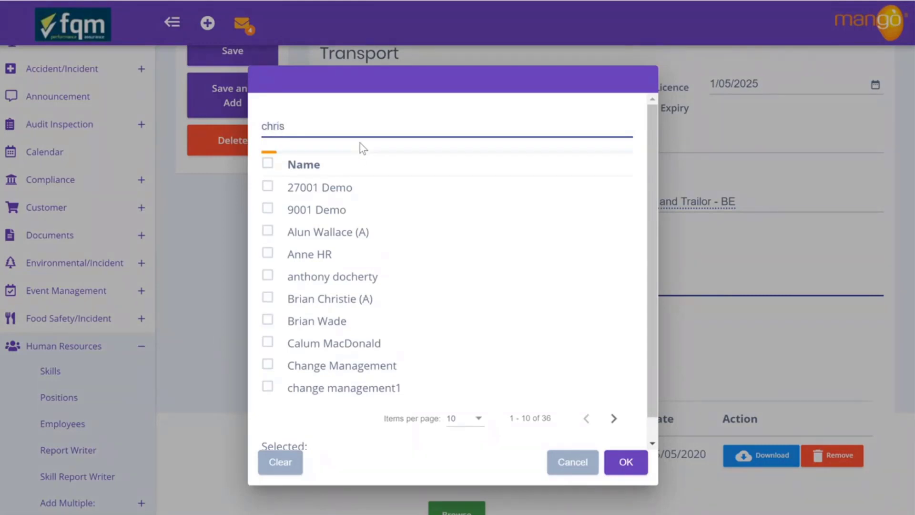
left_click(268, 205)
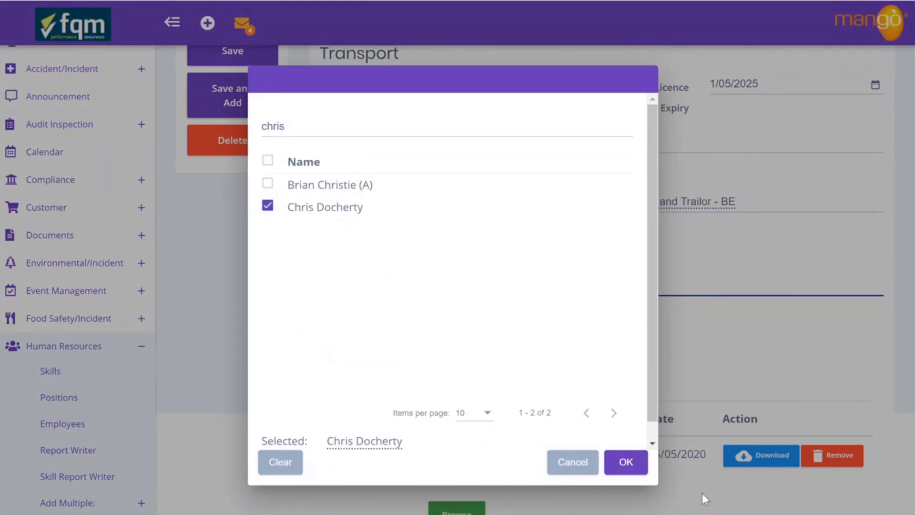
left_click(626, 468)
scroll(469, 339, "down", 4)
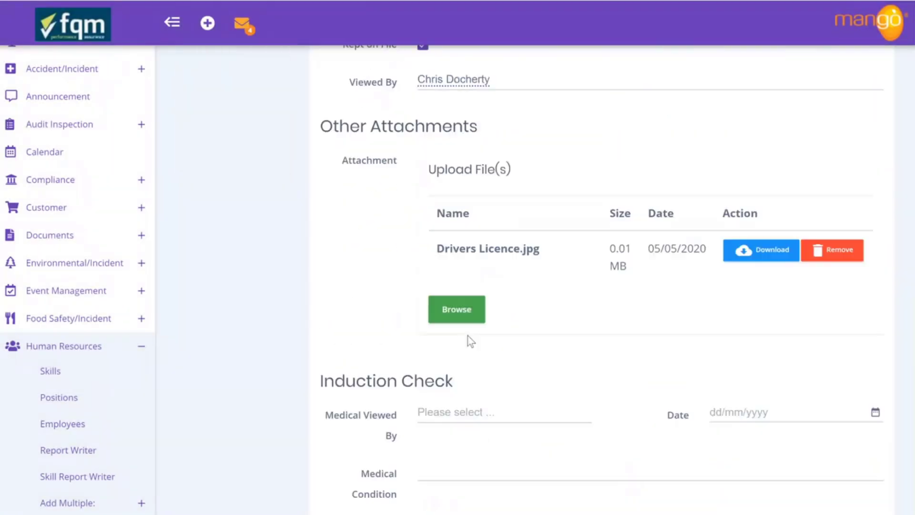
scroll(526, 367, "down", 4)
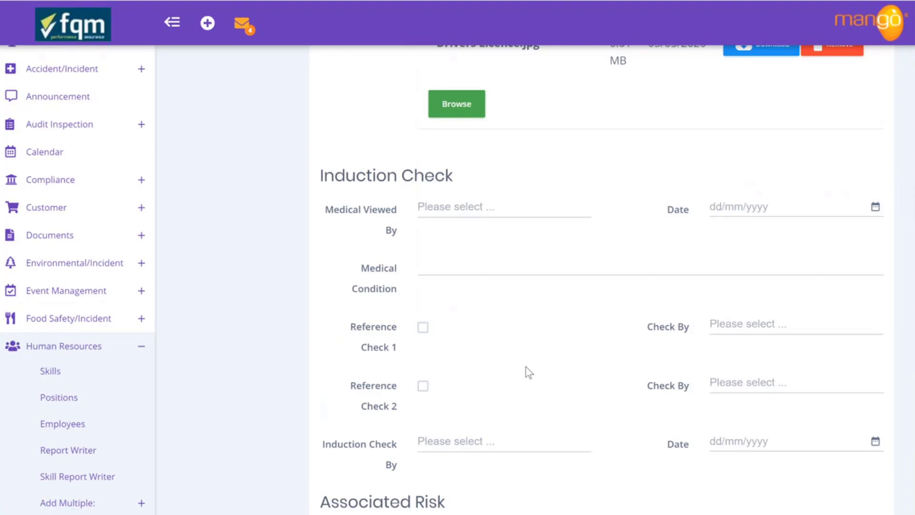
scroll(525, 367, "down", 5)
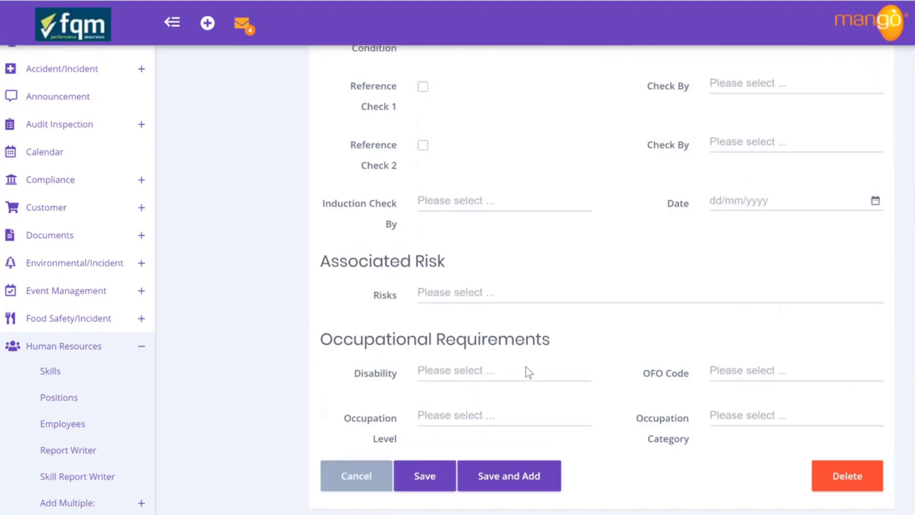
scroll(525, 366, "up", 5)
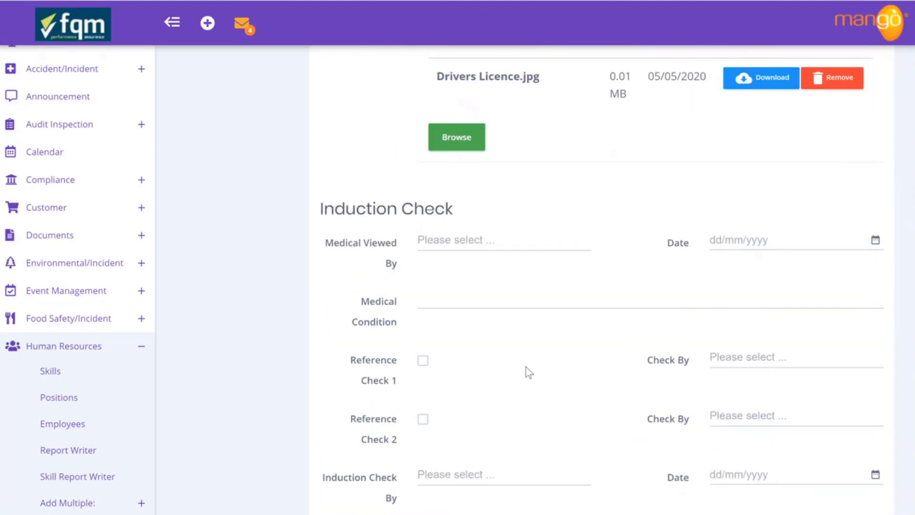
Enter medical condition 'all good', viewed by the HR user, dated 4/05/2020
left_click(449, 300)
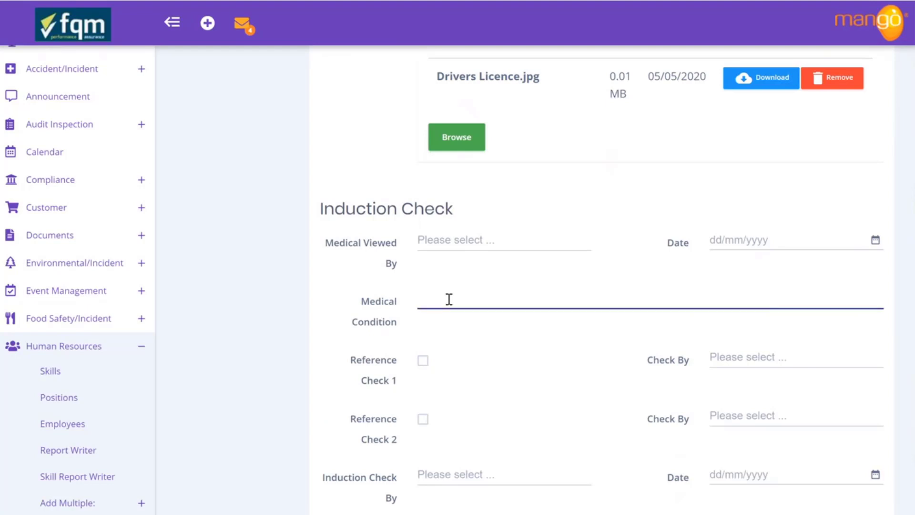
type("all good")
left_click(478, 245)
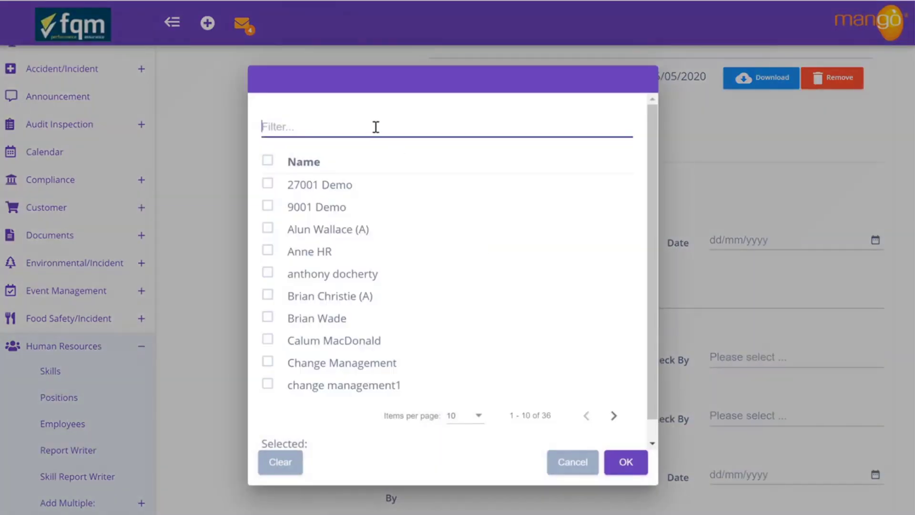
left_click(268, 251)
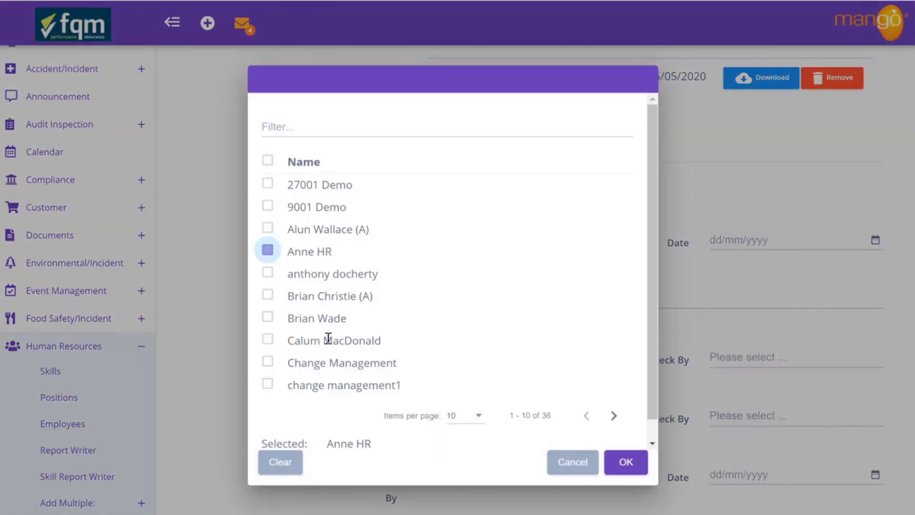
left_click(625, 476)
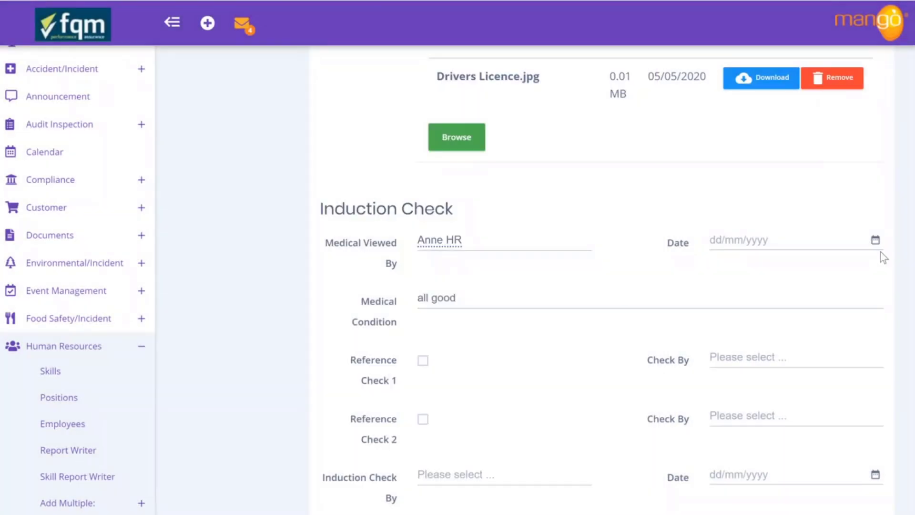
left_click(875, 240)
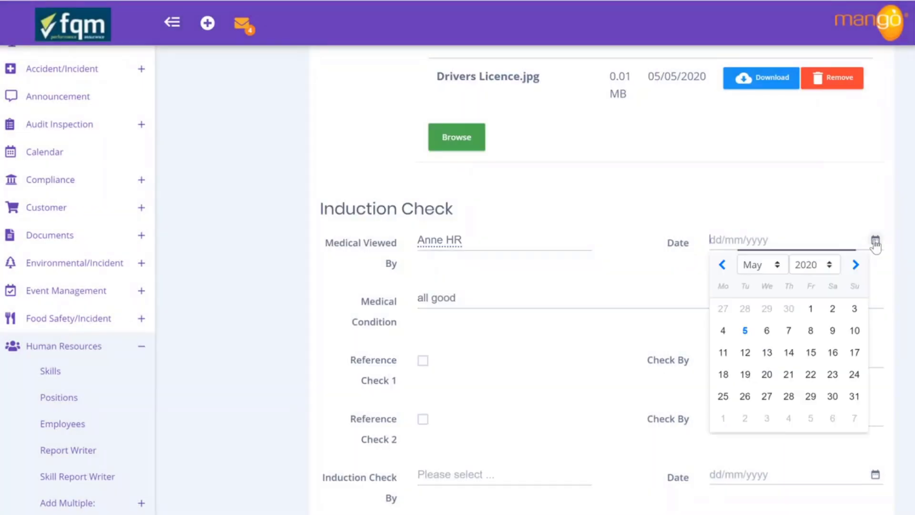
left_click(724, 330)
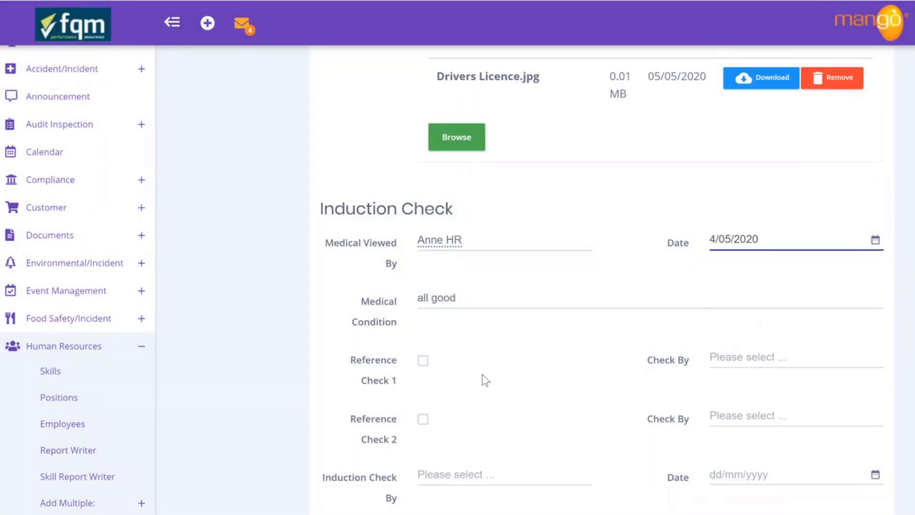
Tick both reference checks and assign the HR user as checker for each
left_click(423, 363)
left_click(422, 419)
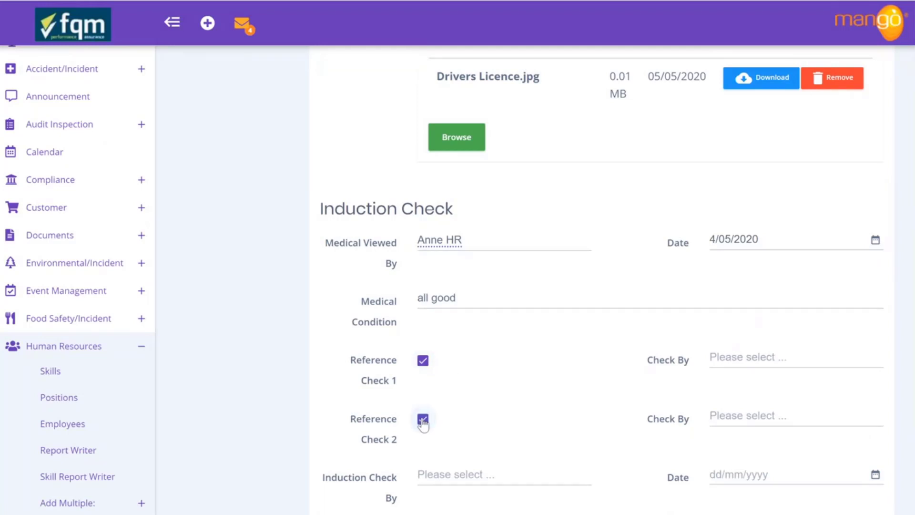
left_click(779, 358)
left_click(269, 253)
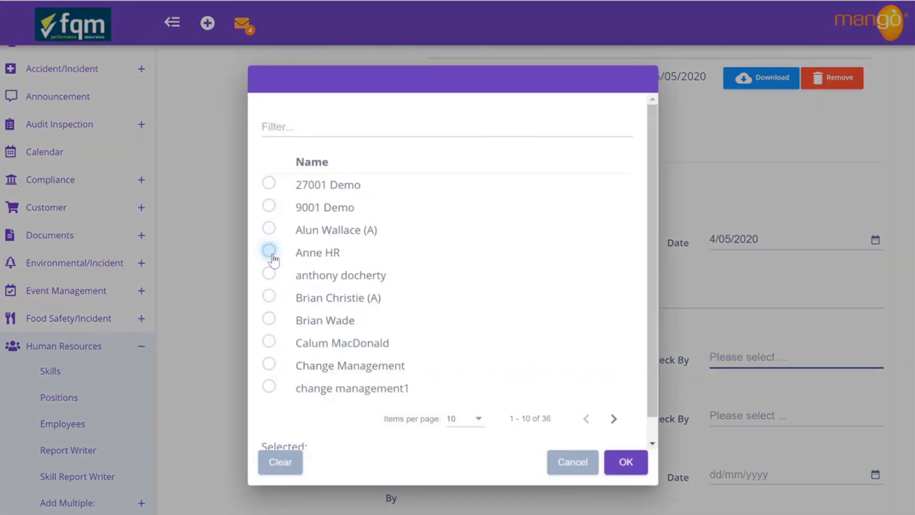
left_click(632, 467)
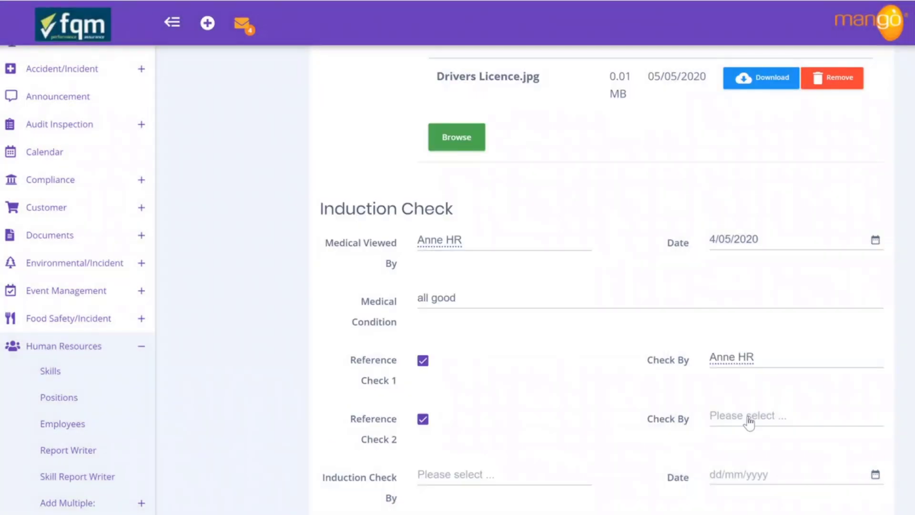
left_click(691, 424)
left_click(269, 252)
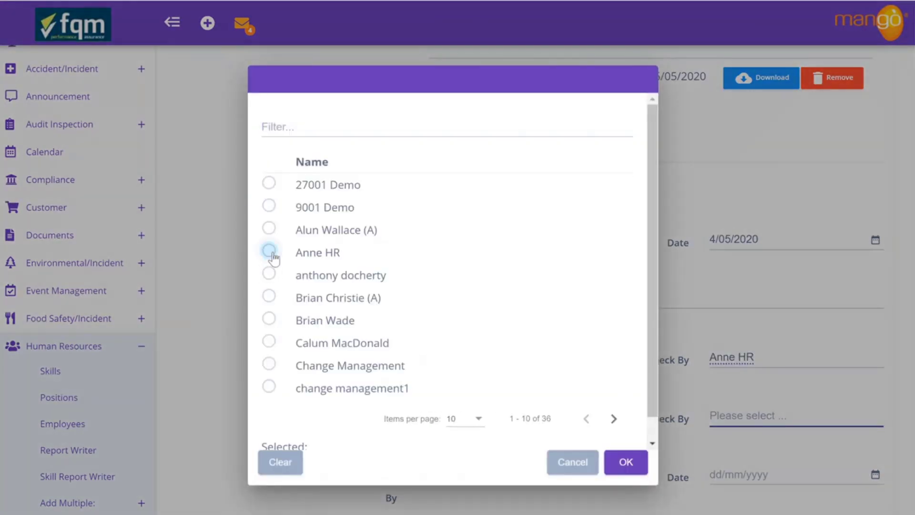
left_click(269, 229)
left_click(269, 252)
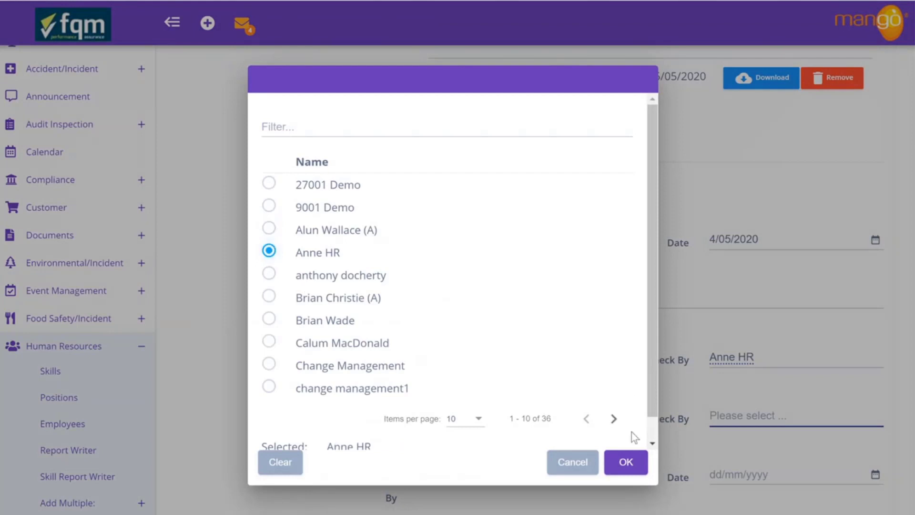
left_click(627, 464)
scroll(590, 448, "down", 1)
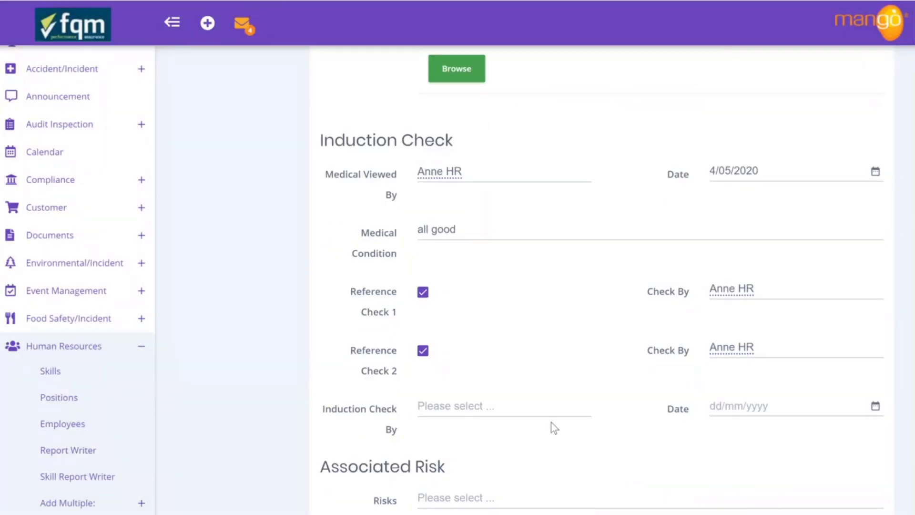
Set Induction Check By to the HSE user with date 4/05/2020
left_click(467, 409)
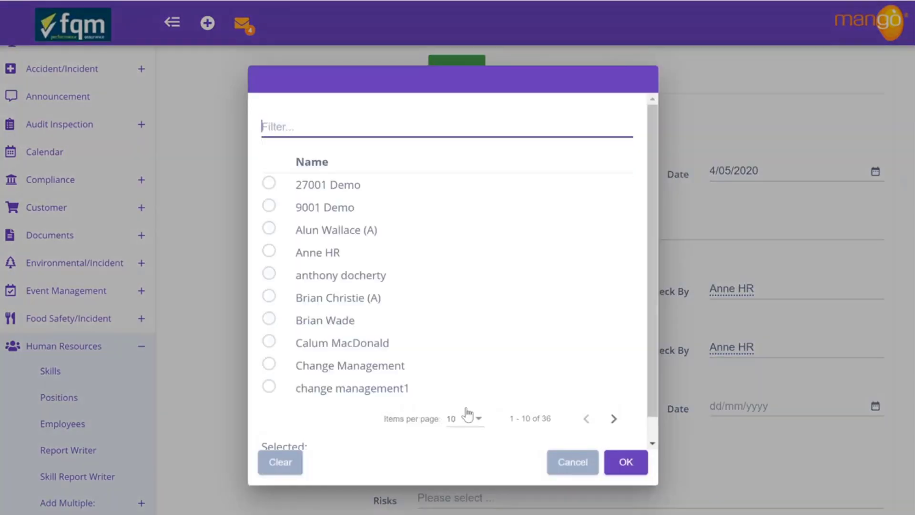
type("hse")
left_click(268, 184)
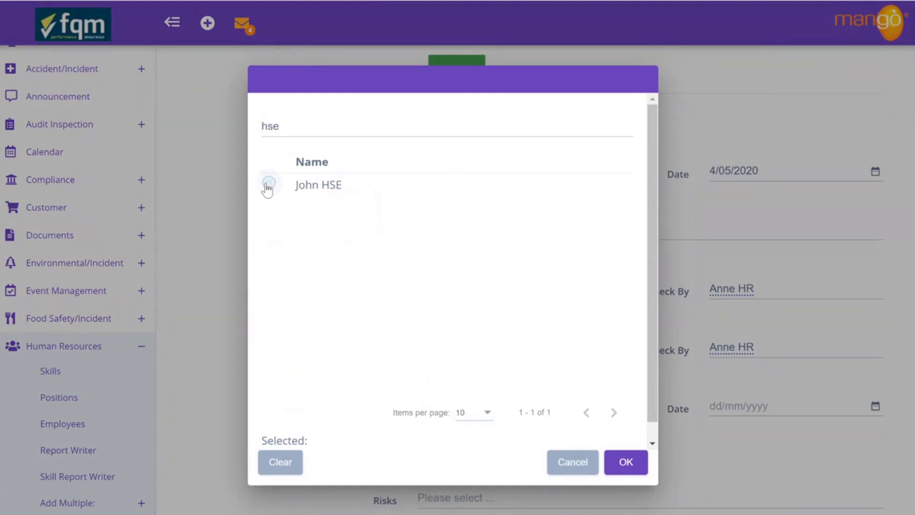
left_click(625, 463)
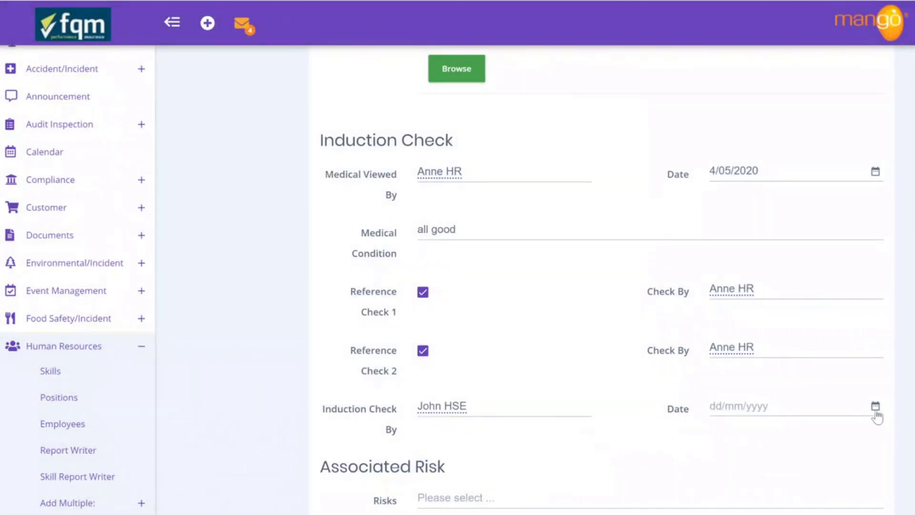
left_click(875, 406)
left_click(718, 309)
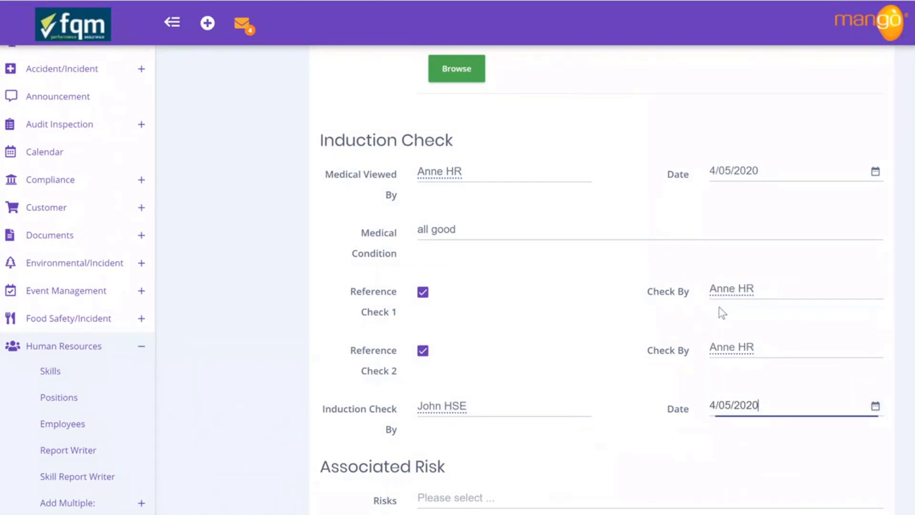
scroll(489, 466, "down", 3)
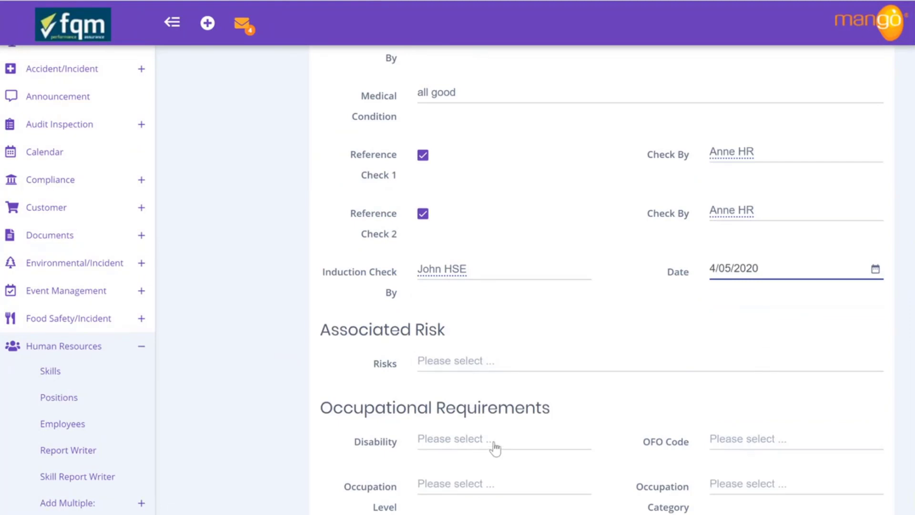
scroll(476, 429, "down", 2)
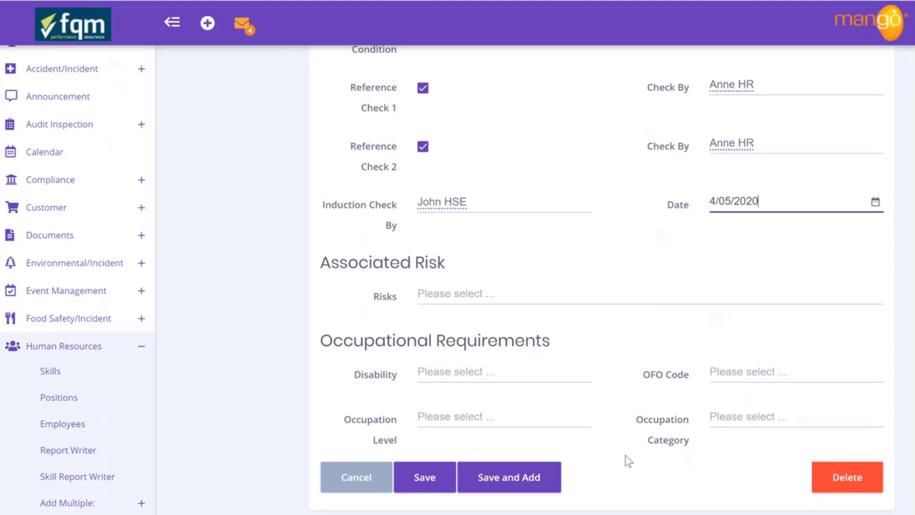
scroll(625, 460, "up", 3)
Attach Induction Checklist.png from Downloads under Other Attachments
scroll(625, 455, "up", 6)
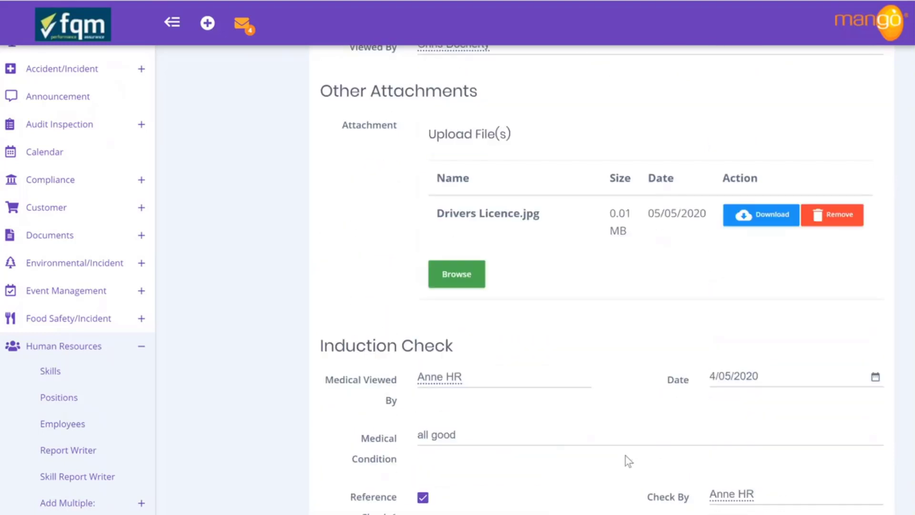
left_click(464, 285)
scroll(219, 131, "down", 2)
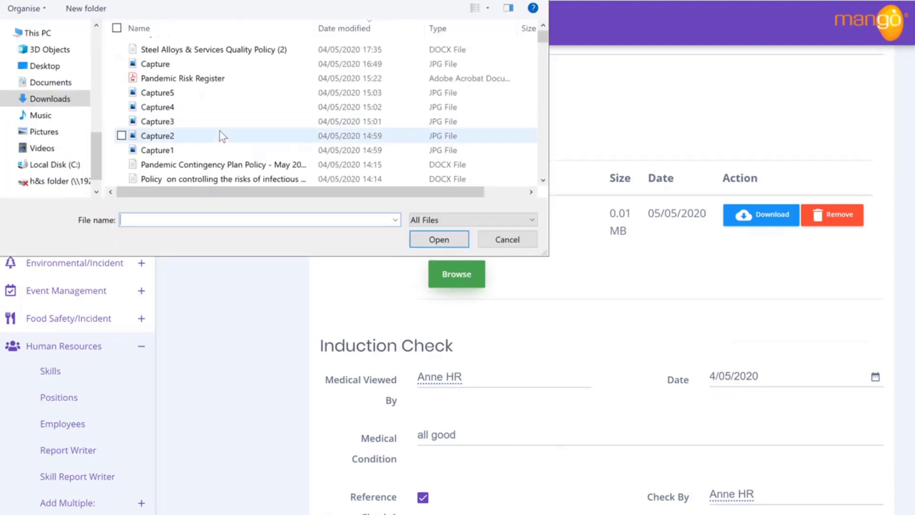
scroll(220, 132, "down", 10)
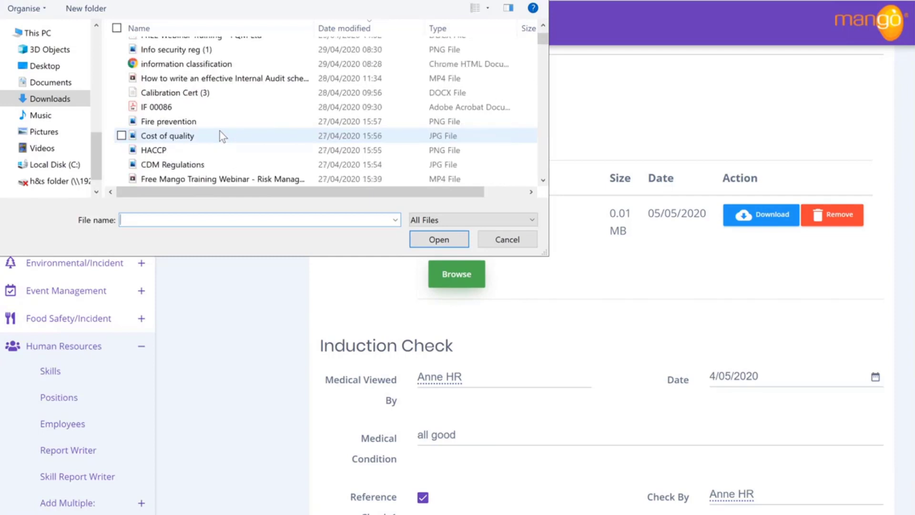
scroll(219, 132, "down", 4)
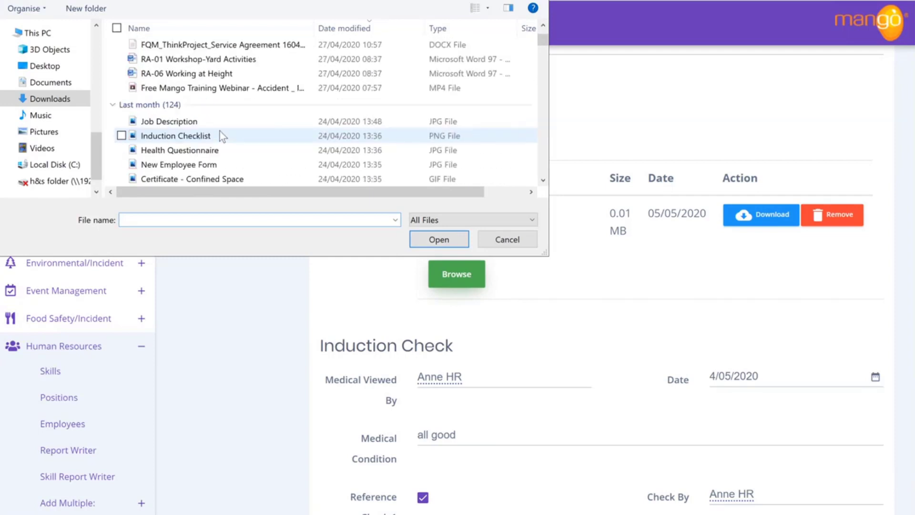
left_click(219, 133)
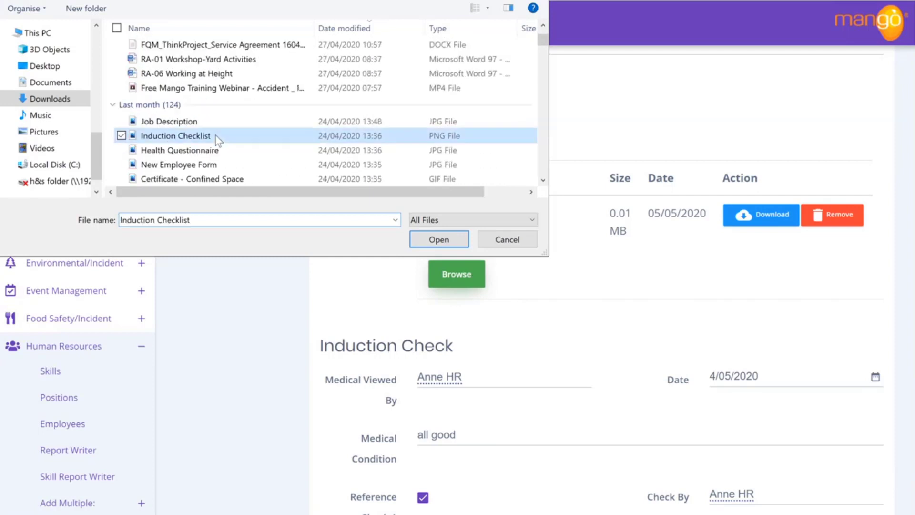
left_click(432, 241)
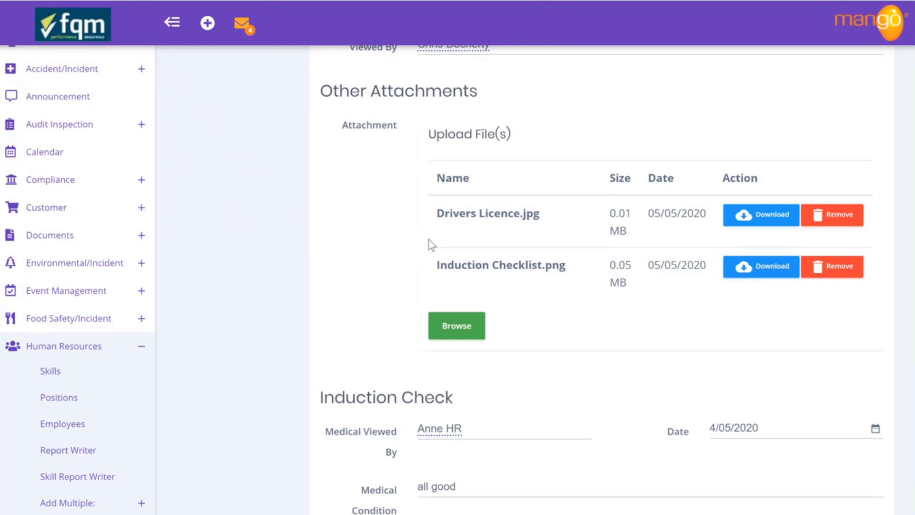
scroll(538, 325, "up", 8)
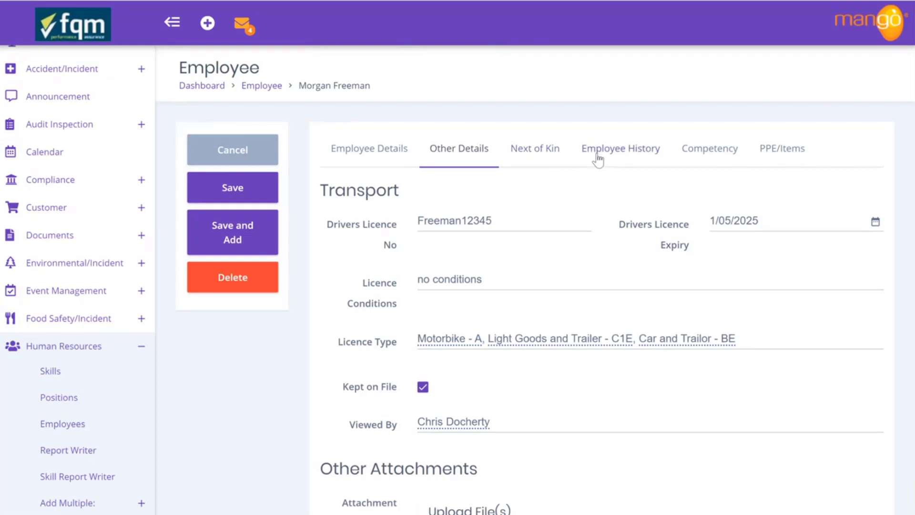
Review the Next of Kin details and save the employee record
left_click(534, 152)
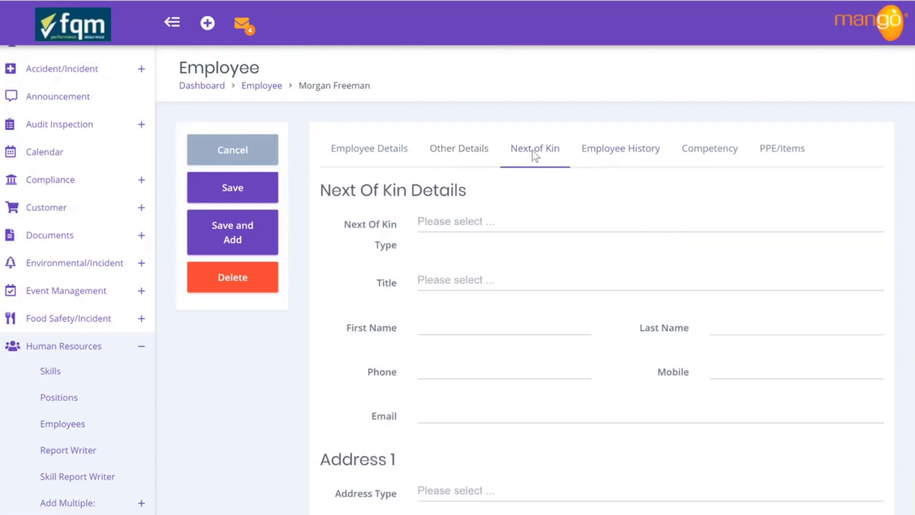
scroll(524, 312, "down", 5)
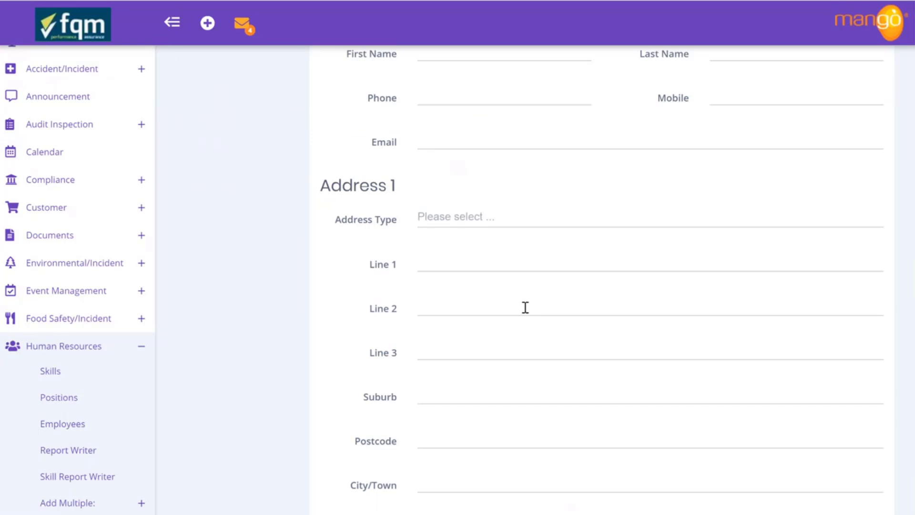
scroll(525, 307, "up", 5)
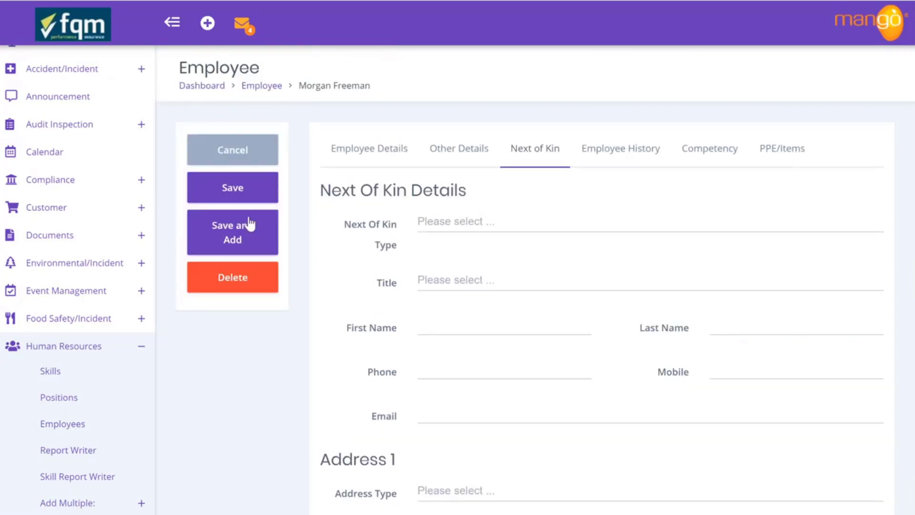
left_click(224, 189)
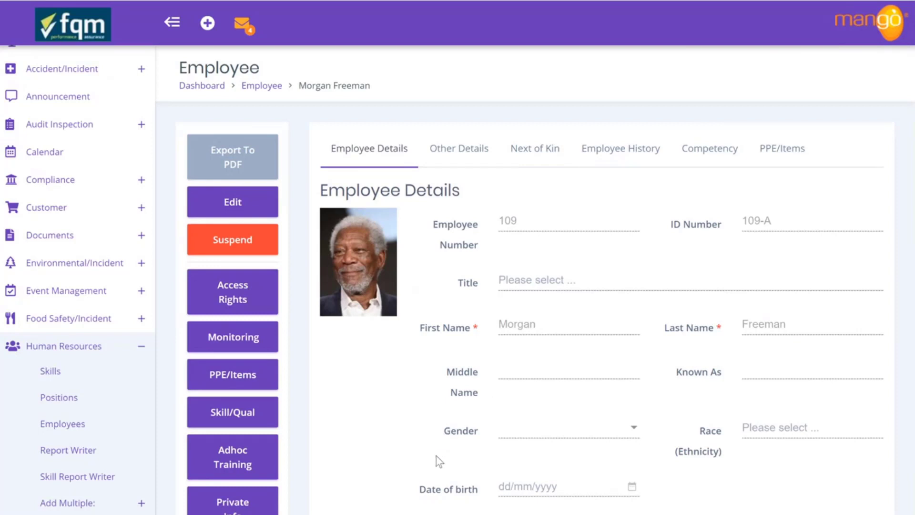
Add a new record in the employee's Private Info
left_click(242, 506)
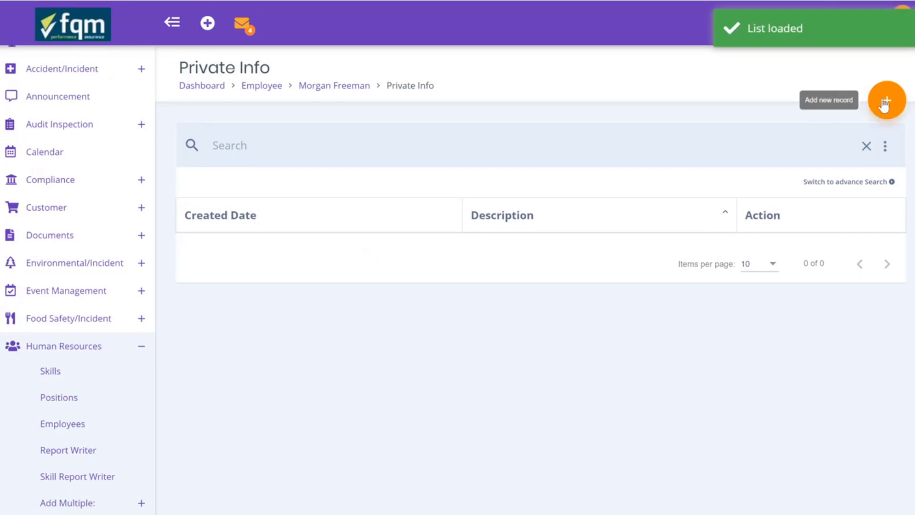
left_click(885, 102)
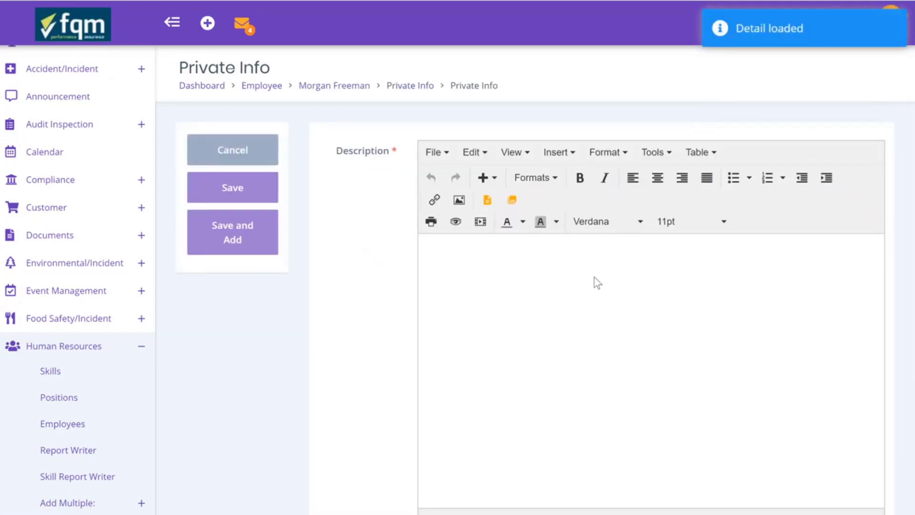
scroll(408, 380, "down", 4)
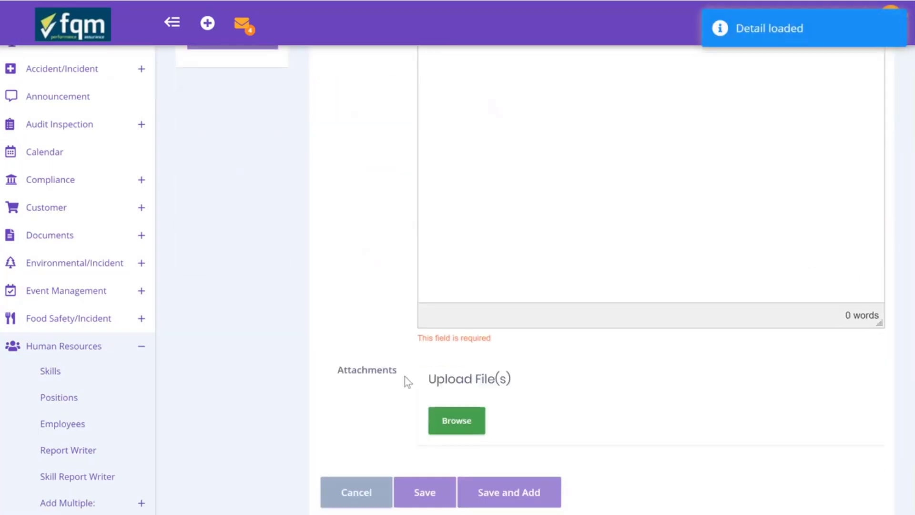
Attach Health Questionnaire.jpg to the new private info entry
left_click(451, 422)
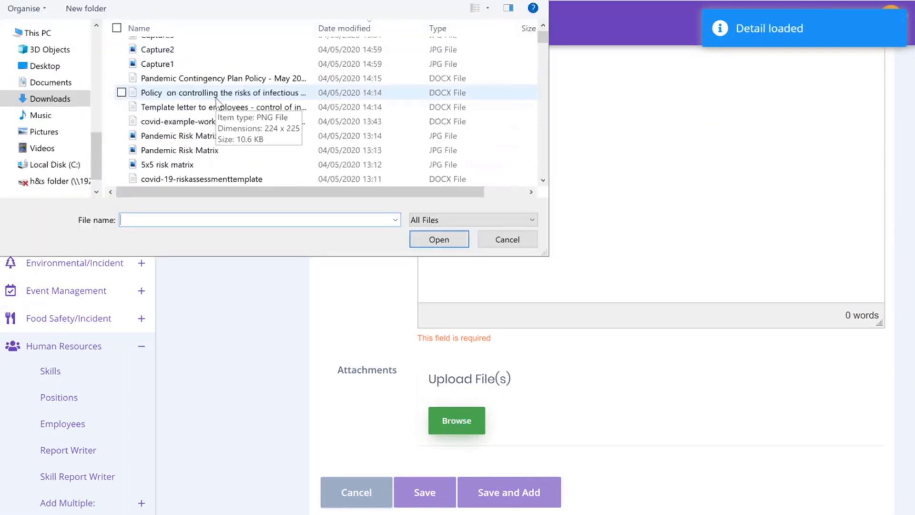
scroll(217, 100, "down", 2)
scroll(216, 102, "down", 10)
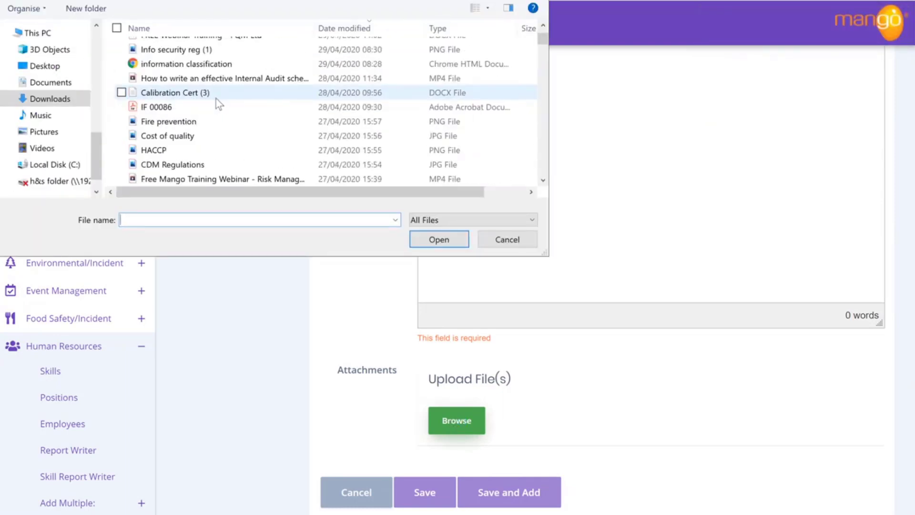
scroll(216, 102, "down", 3)
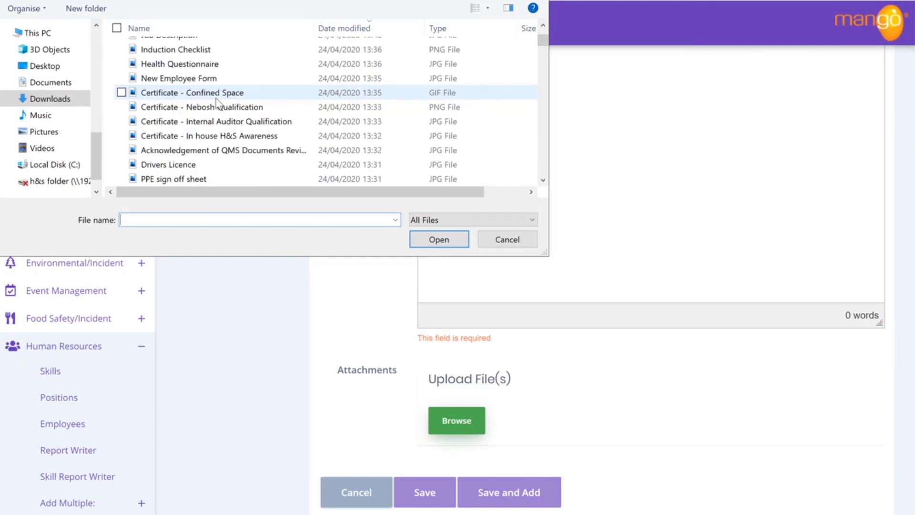
scroll(217, 102, "down", 1)
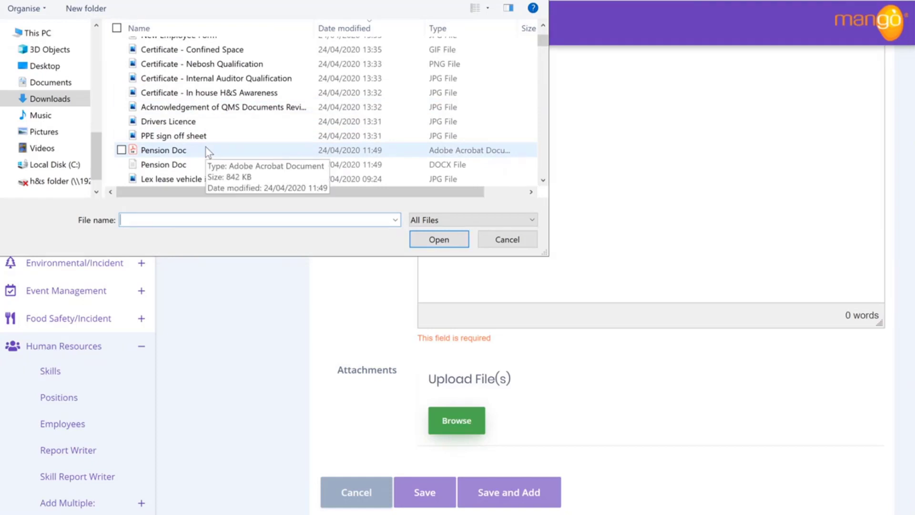
scroll(270, 144, "up", 1)
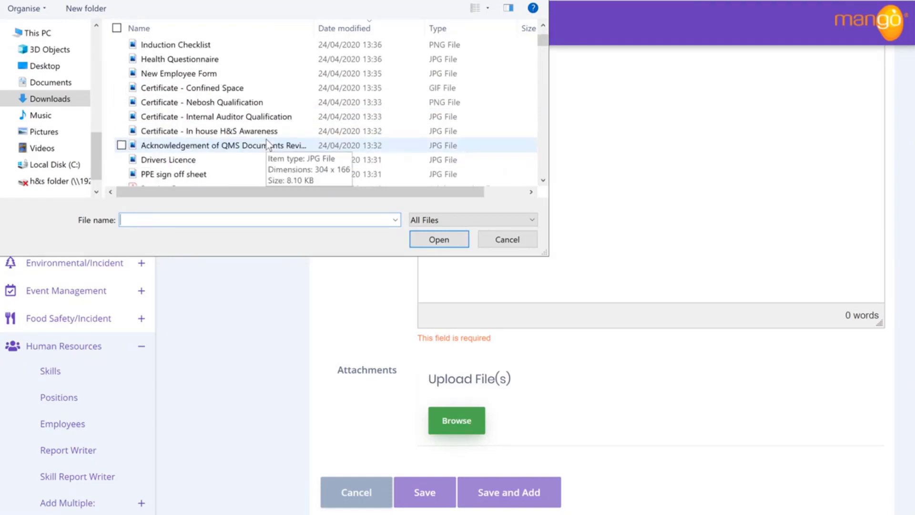
scroll(269, 144, "up", 1)
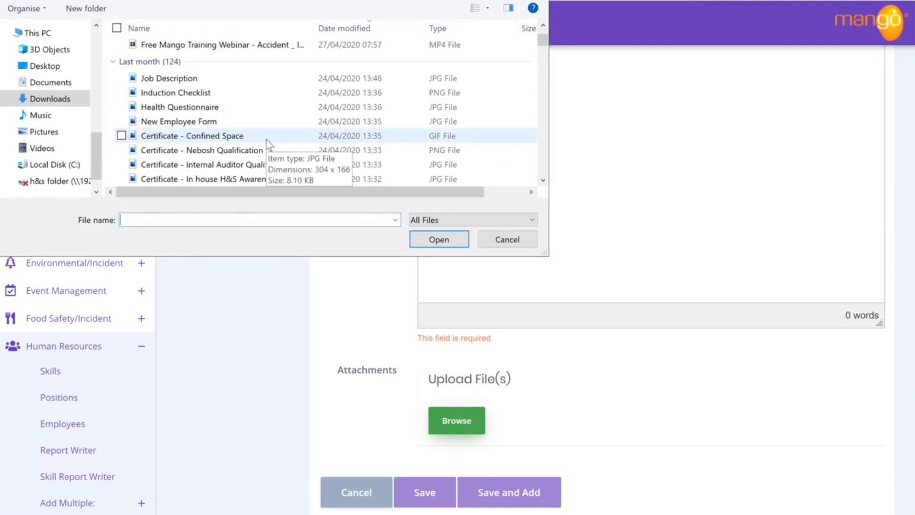
left_click(197, 112)
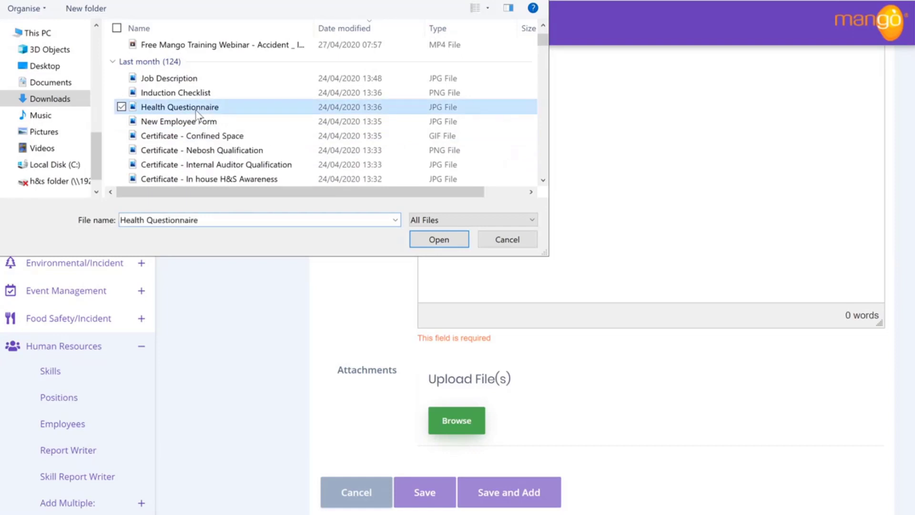
left_click(438, 240)
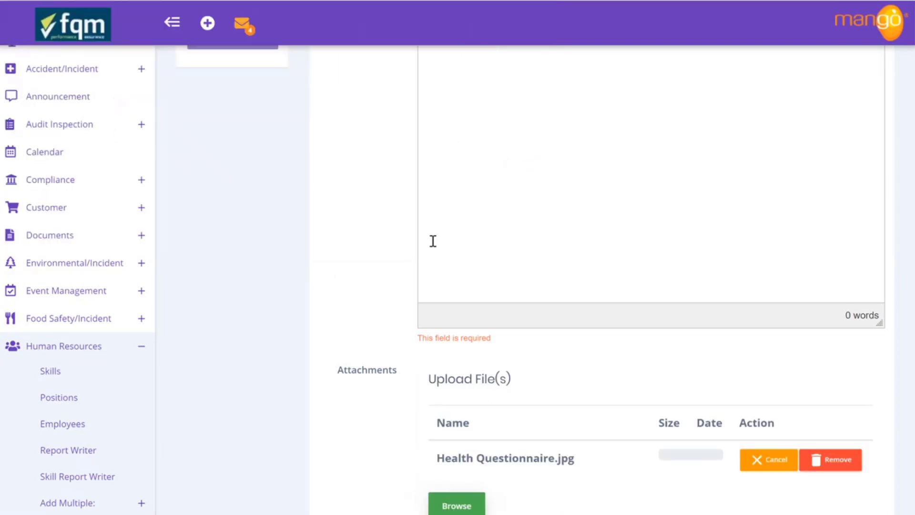
scroll(379, 349, "down", 2)
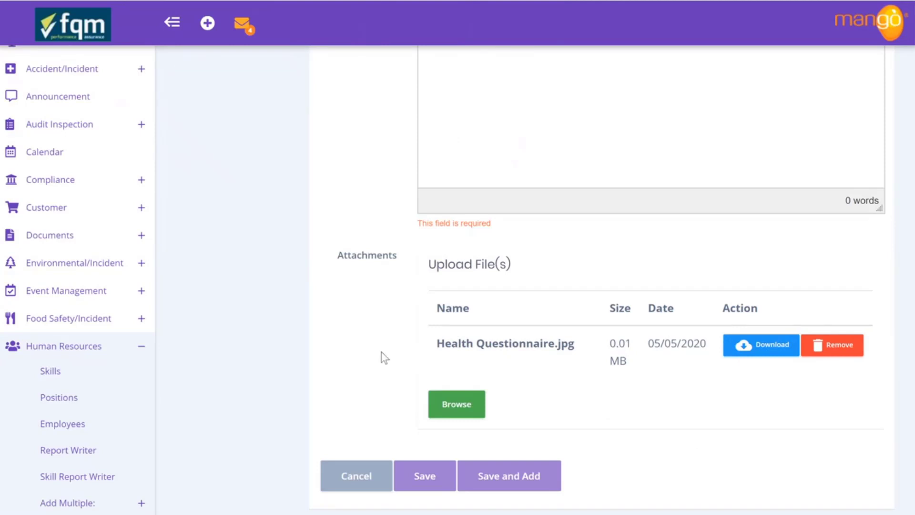
scroll(400, 350, "up", 6)
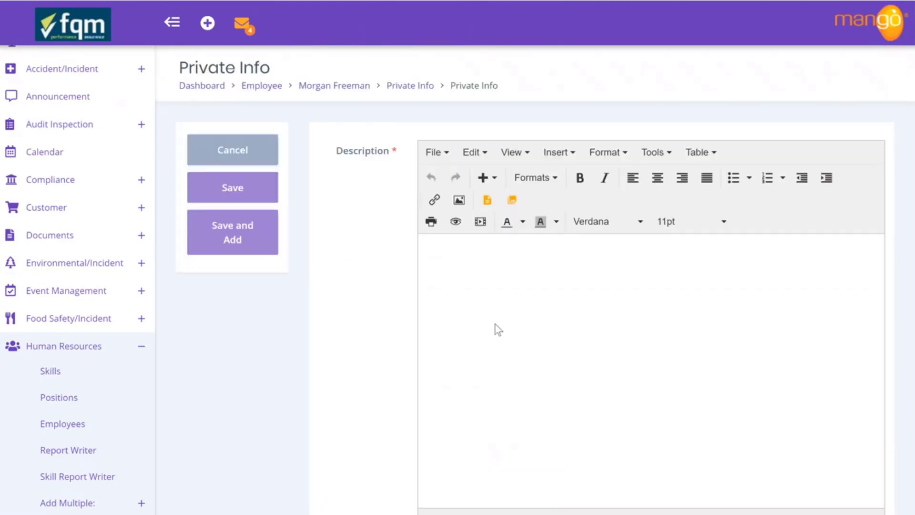
Describe the entry as 'Refer to attached health questionnaire.', save it, and return to the employee
type("Refer")
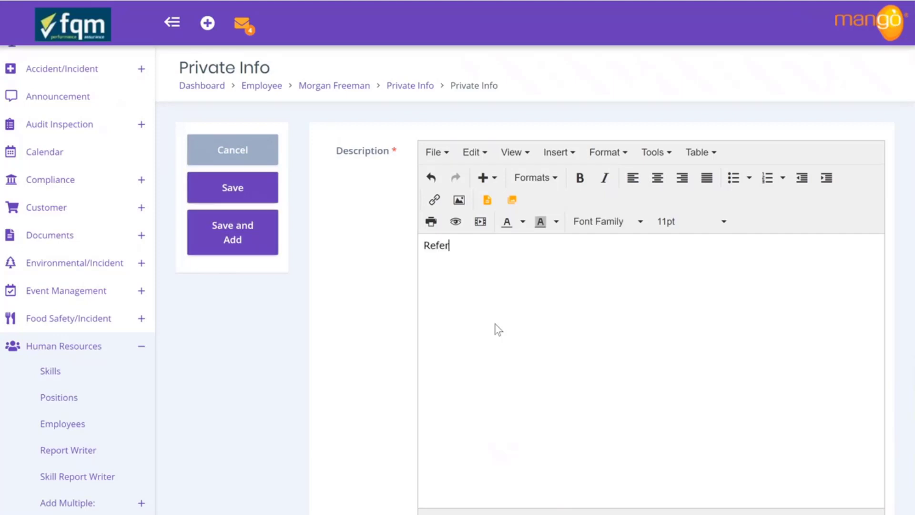
type(" to attached health questions")
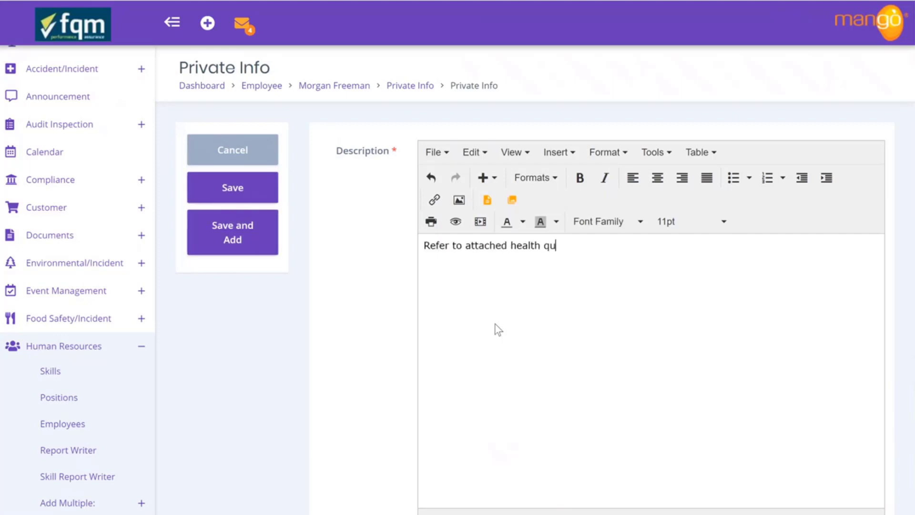
key("BackSpace")
type("naire.")
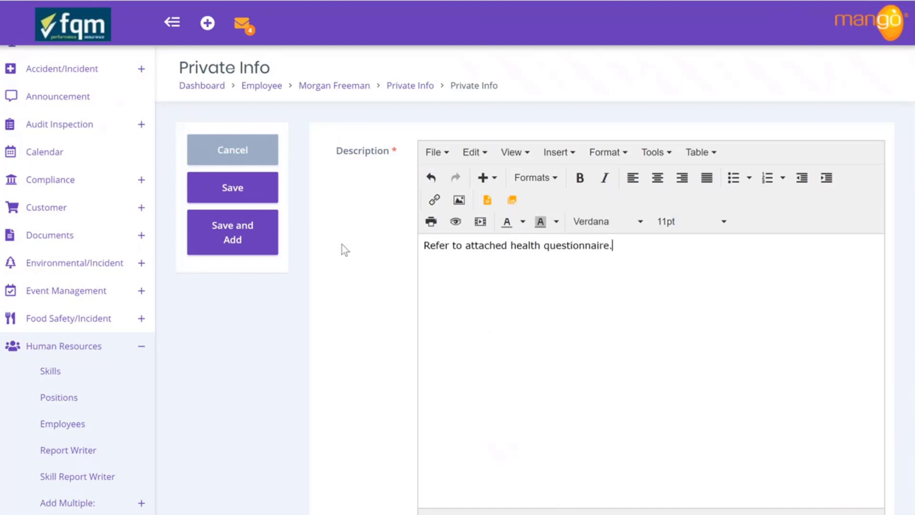
left_click(274, 196)
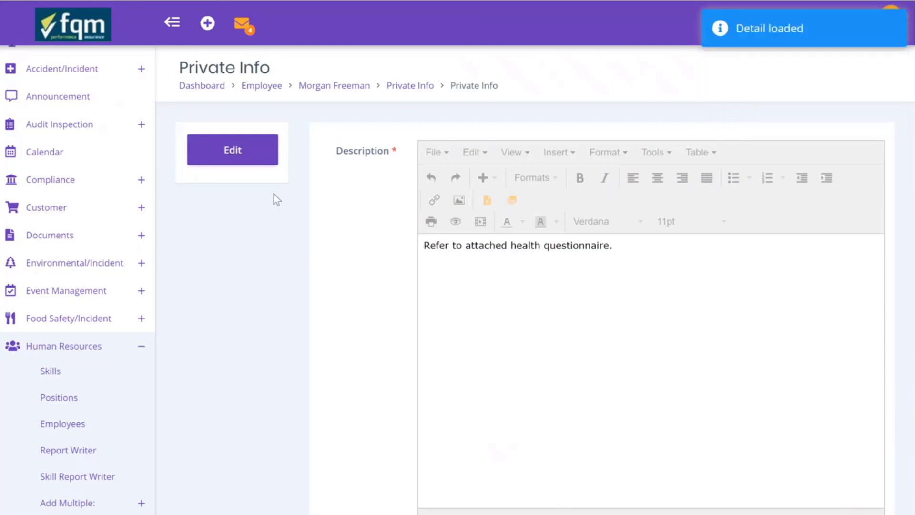
left_click(357, 86)
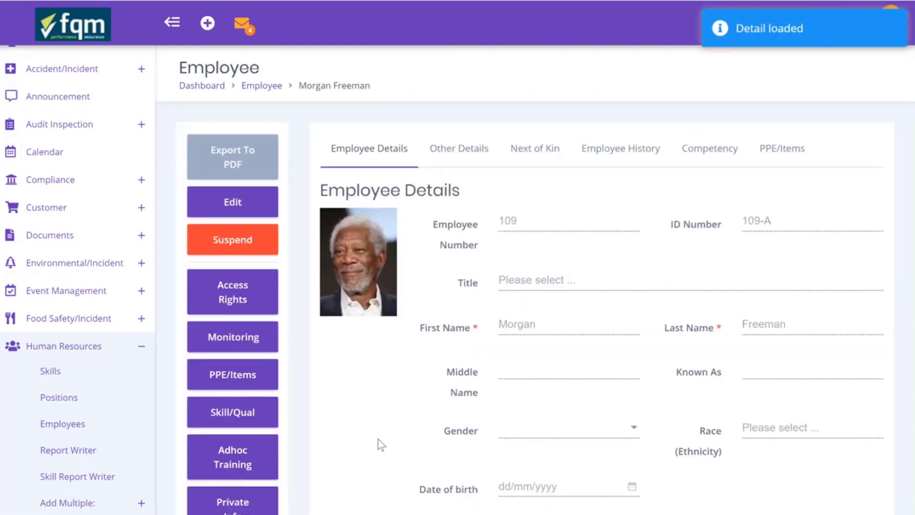
Edit the employee's Monitoring records and select Face Fit Test as the monitoring item
scroll(378, 441, "down", 1)
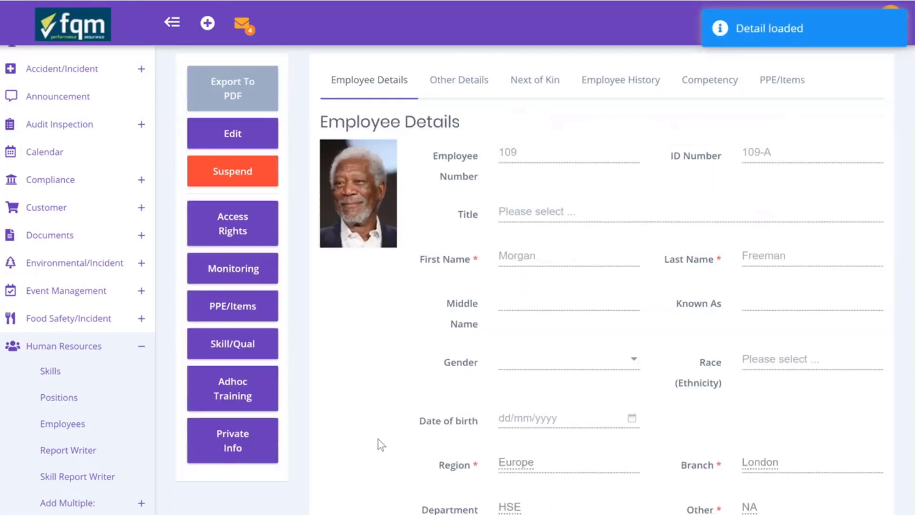
left_click(243, 268)
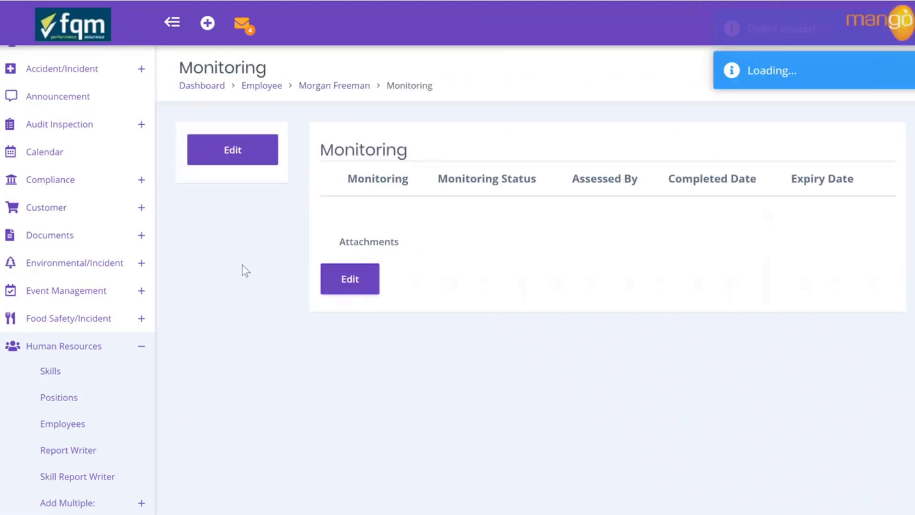
left_click(239, 157)
left_click(372, 183)
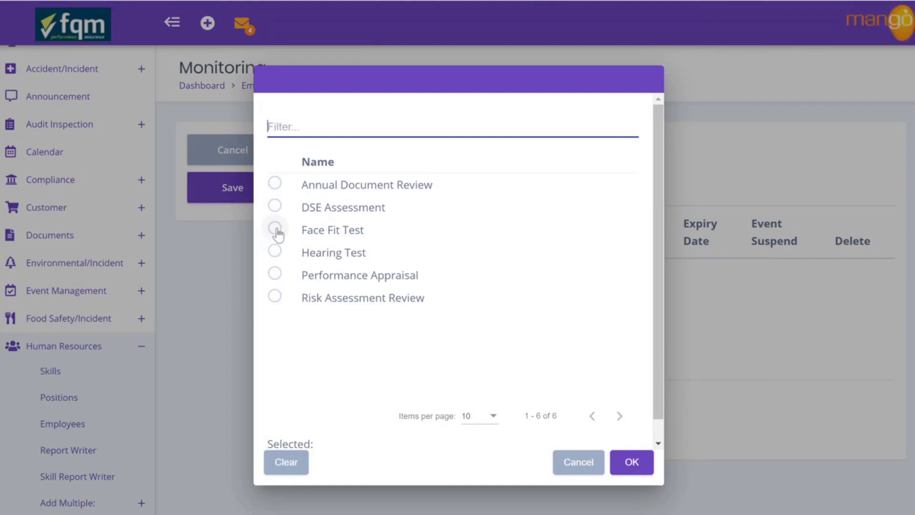
left_click(277, 230)
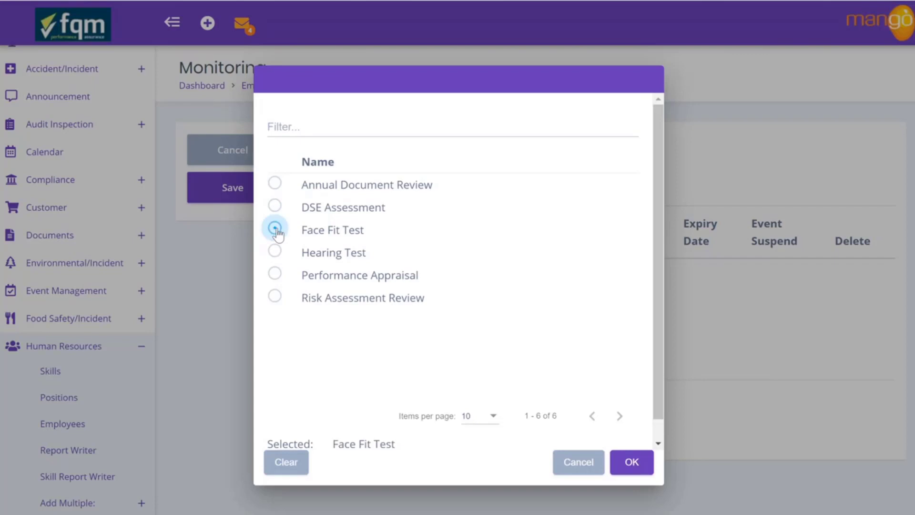
left_click(632, 462)
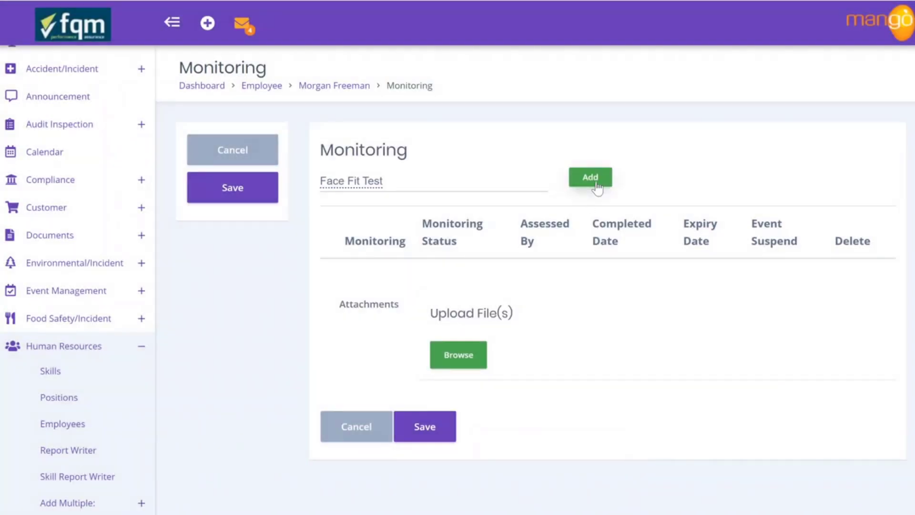
Add a Face Fit Test monitoring entry assessed by the external assessor
left_click(596, 184)
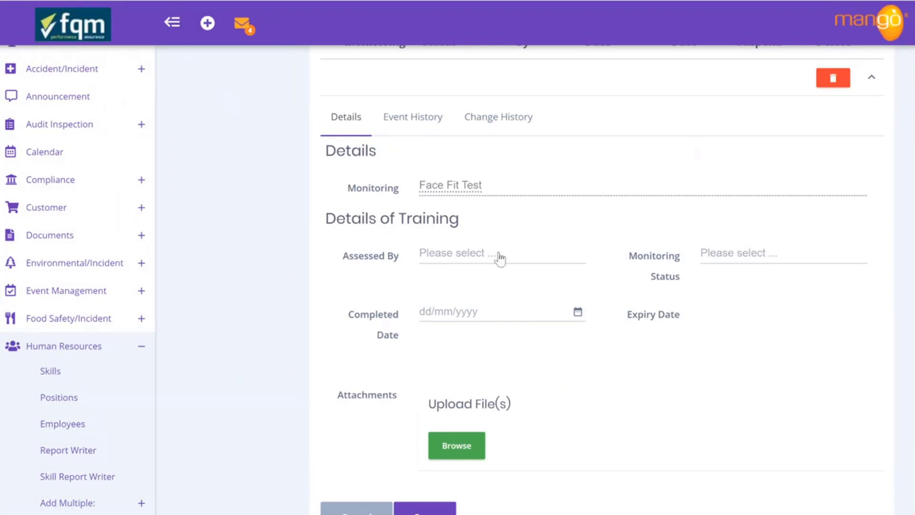
left_click(445, 259)
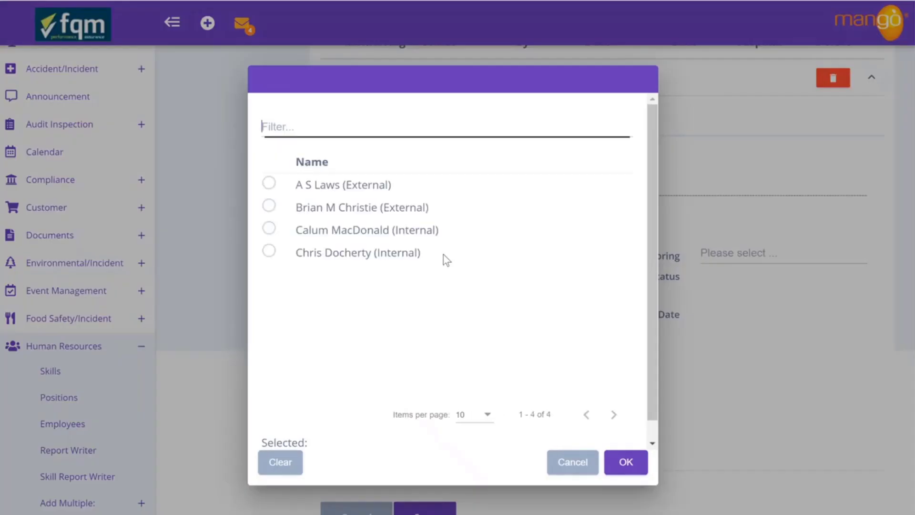
left_click(268, 251)
left_click(630, 464)
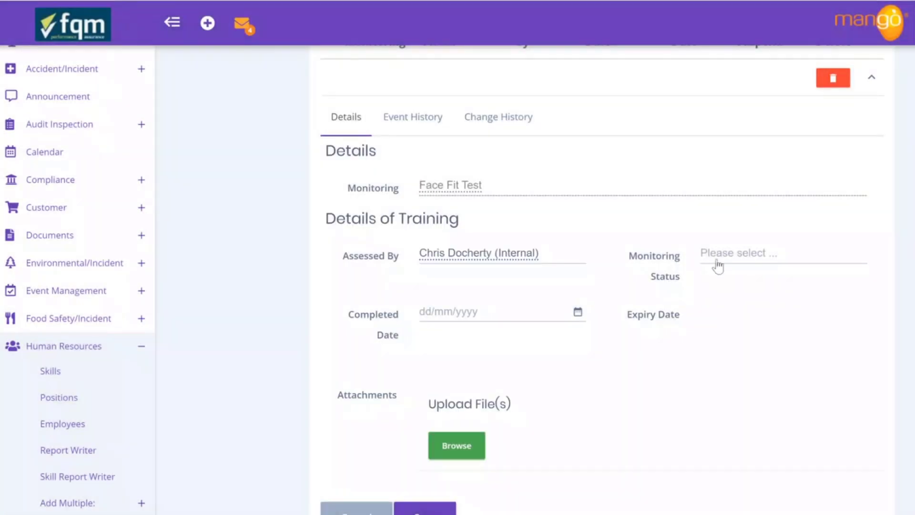
left_click(496, 254)
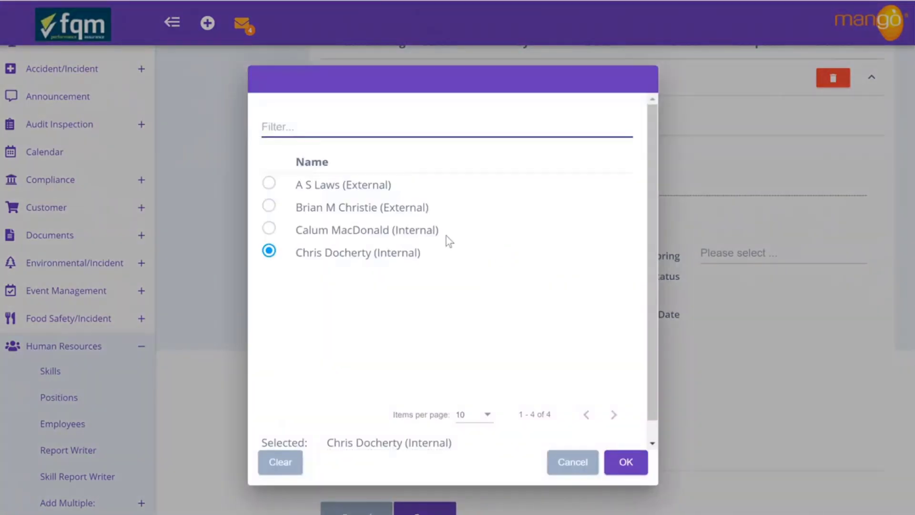
left_click(269, 184)
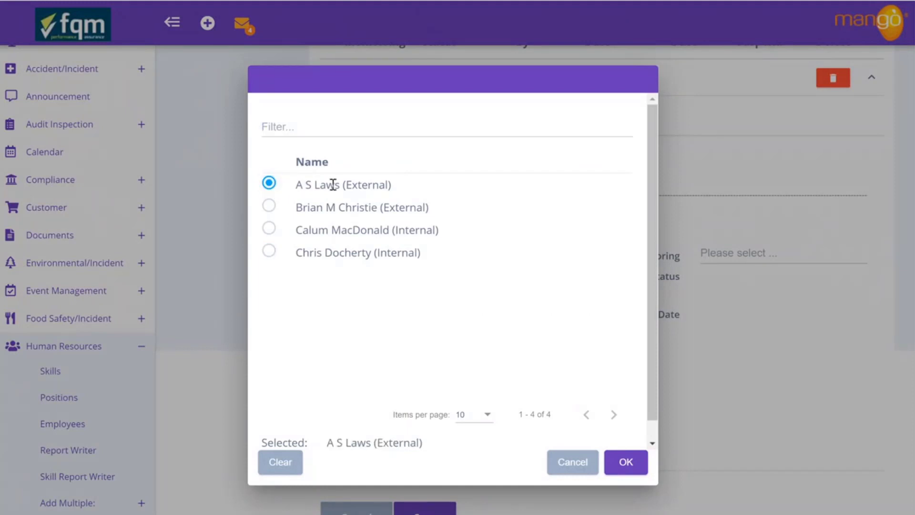
left_click(625, 462)
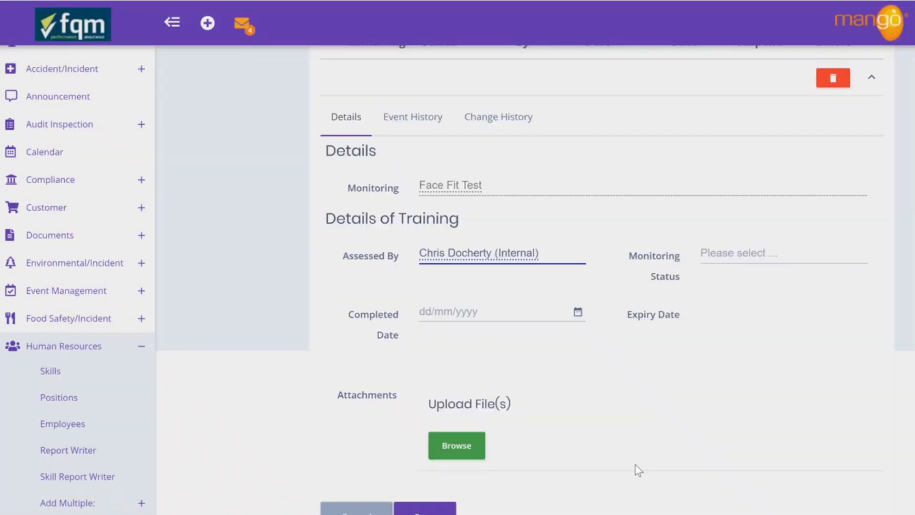
Set the monitoring status to Pass and the completed date to 4/05/2020
left_click(747, 253)
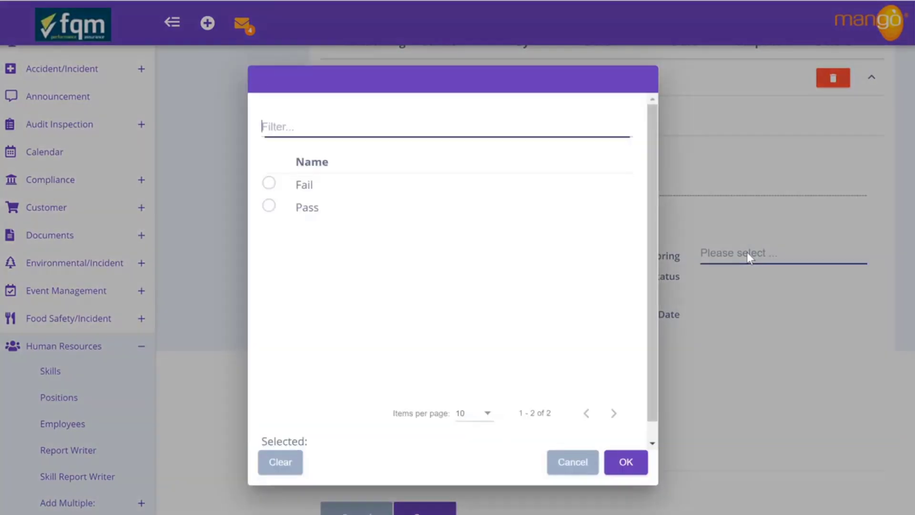
left_click(269, 206)
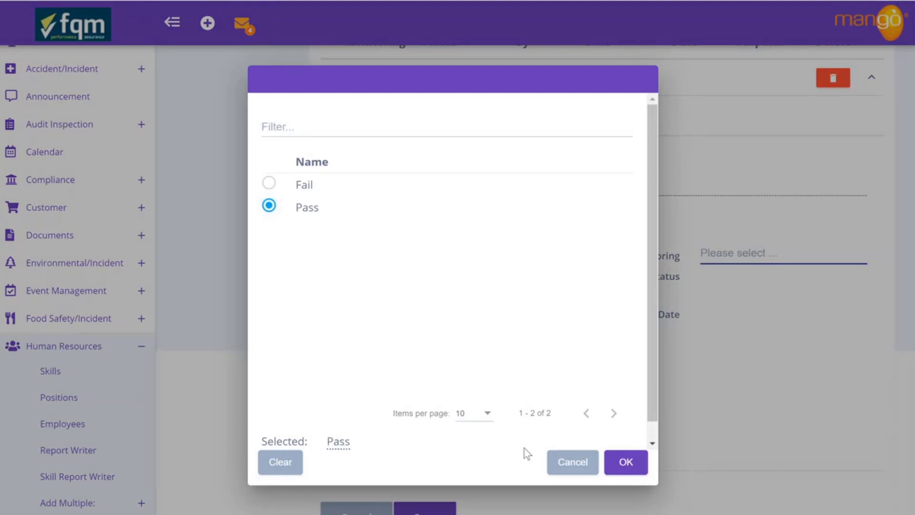
left_click(621, 462)
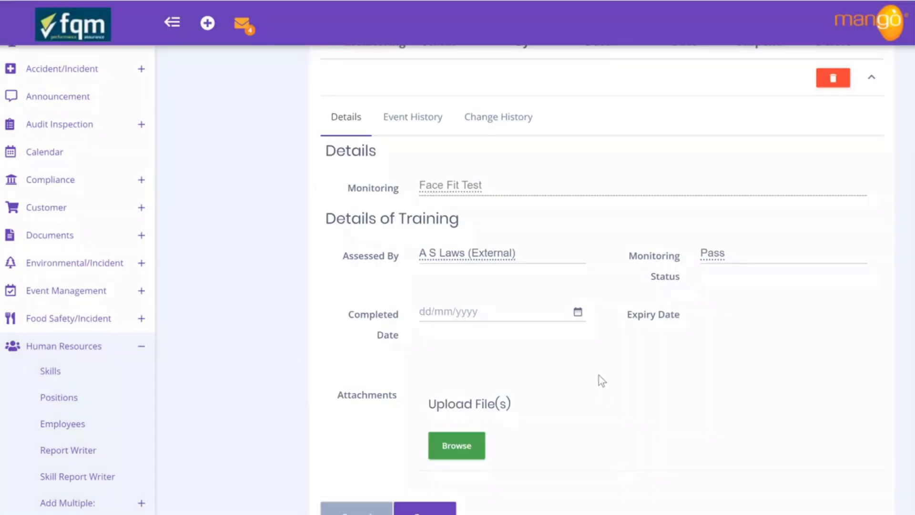
left_click(577, 314)
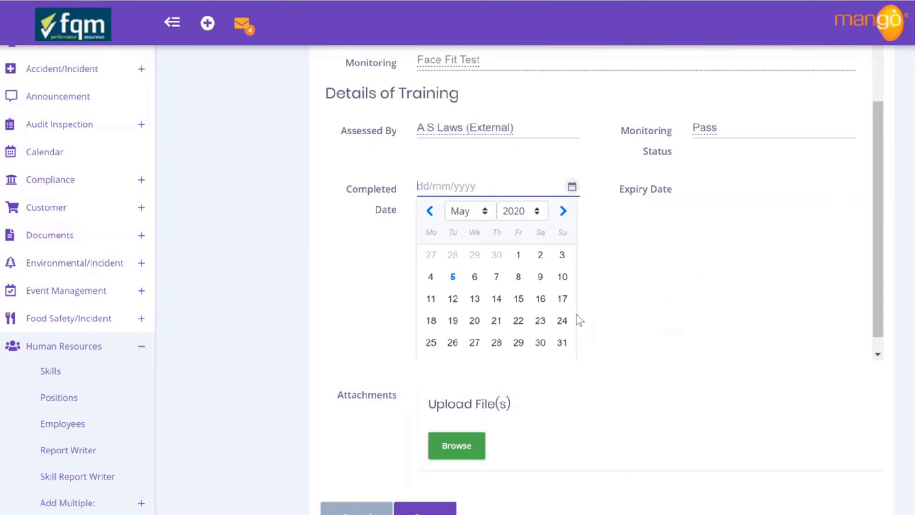
left_click(431, 278)
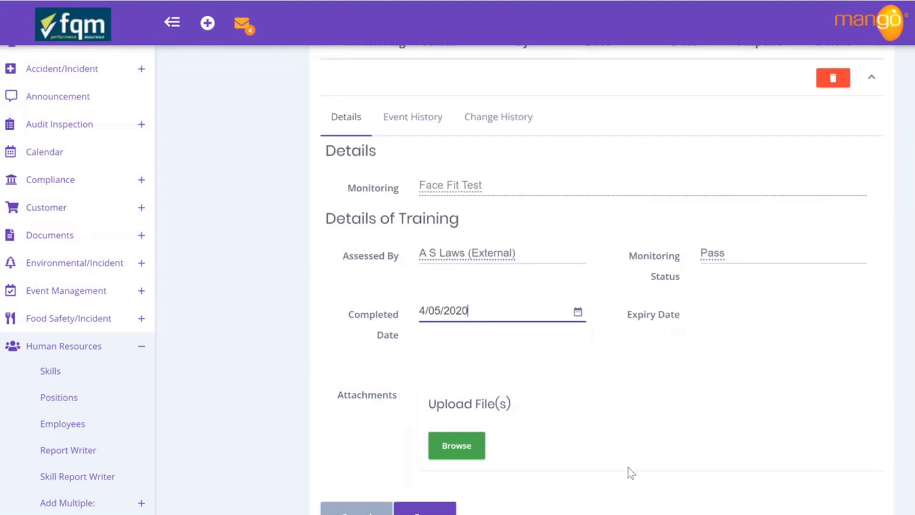
left_click(459, 448)
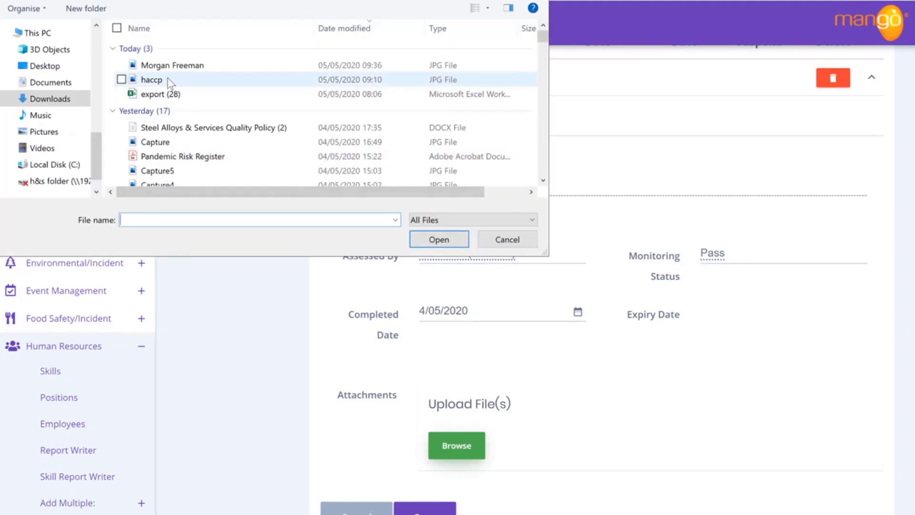
Attach Capture.JPG to the Face Fit Test, save it, and return to the employee's profile
left_click(155, 141)
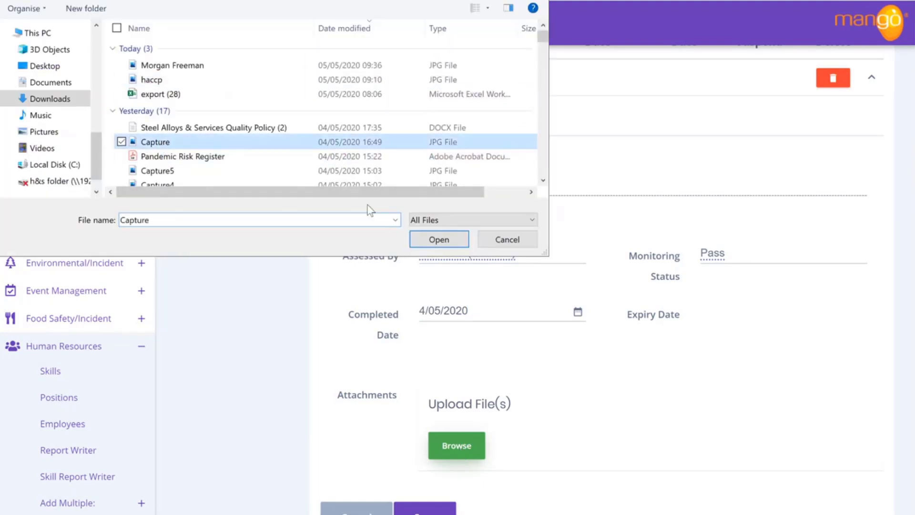
left_click(439, 239)
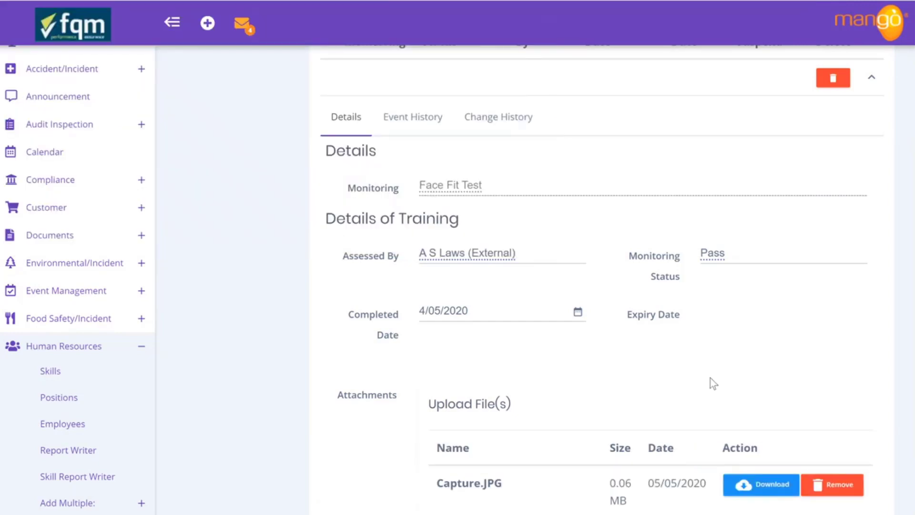
scroll(711, 383, "down", 3)
scroll(712, 381, "up", 5)
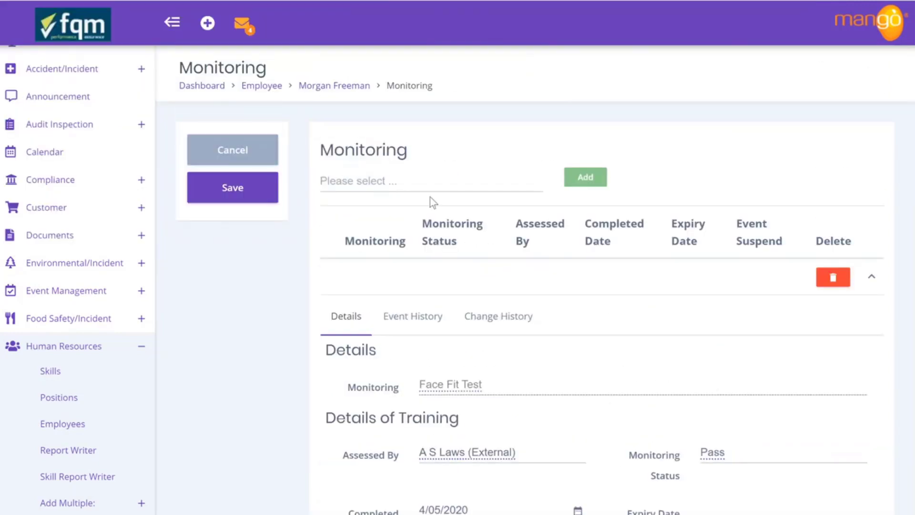
left_click(260, 189)
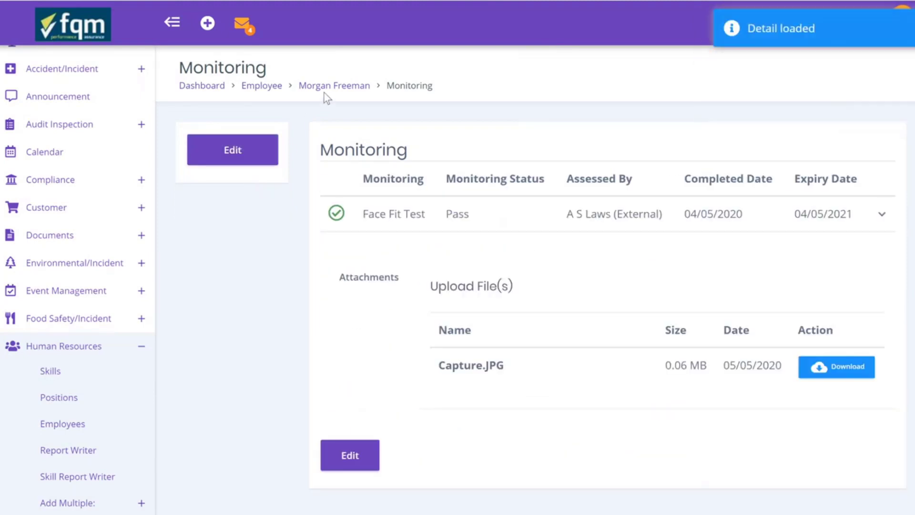
left_click(337, 85)
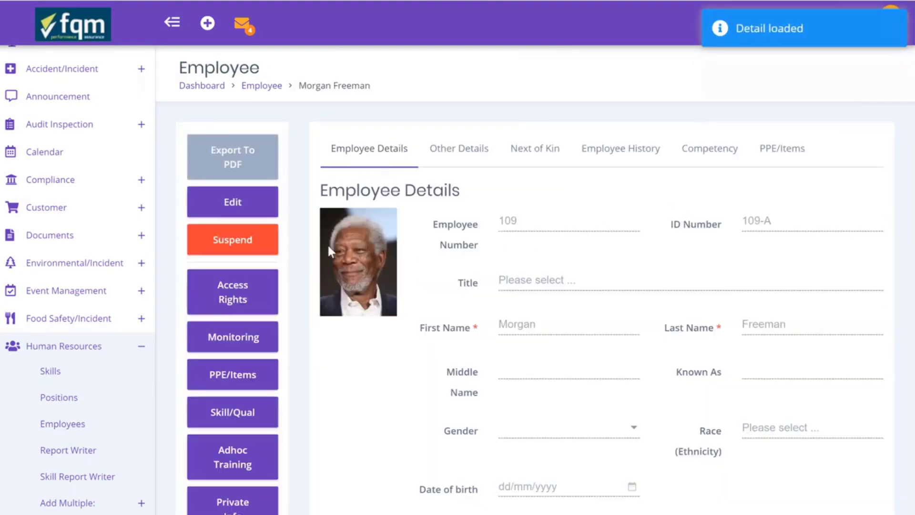
Add a Boots item issued 04/05/2020 to the employee's PPE/Items and save it
left_click(229, 375)
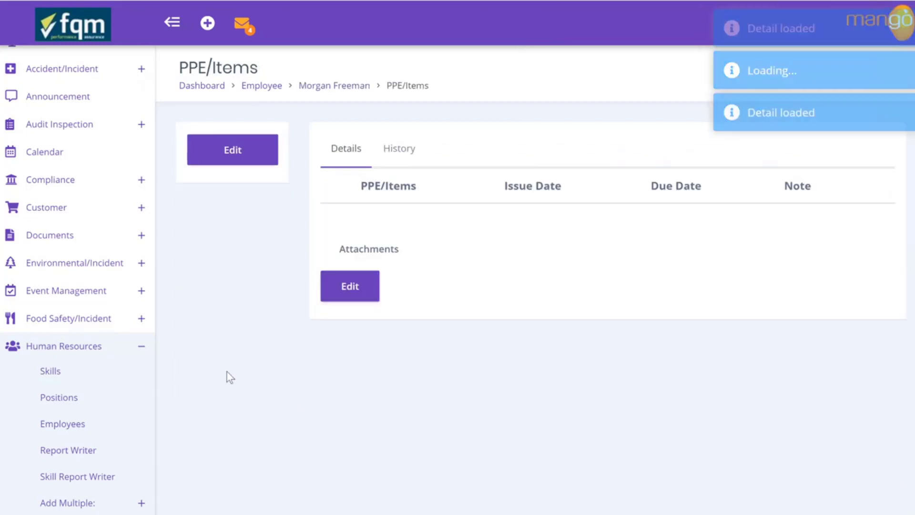
left_click(250, 167)
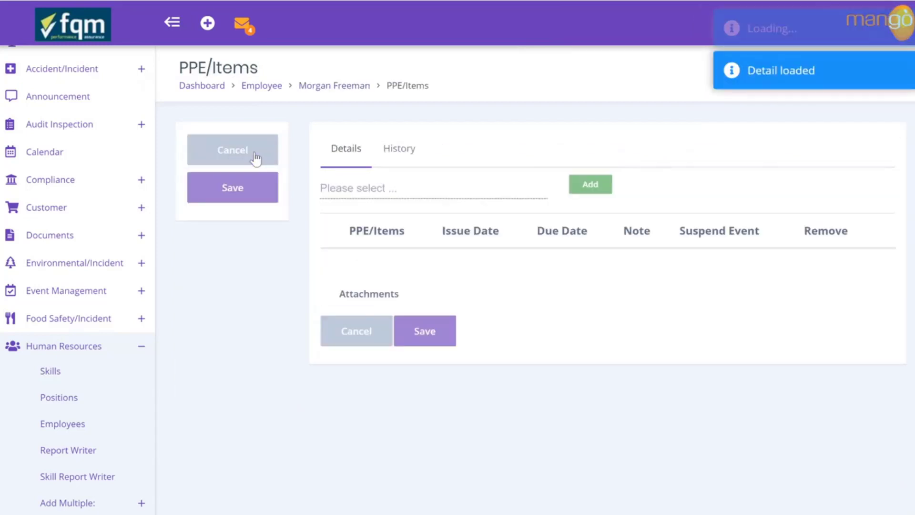
left_click(362, 188)
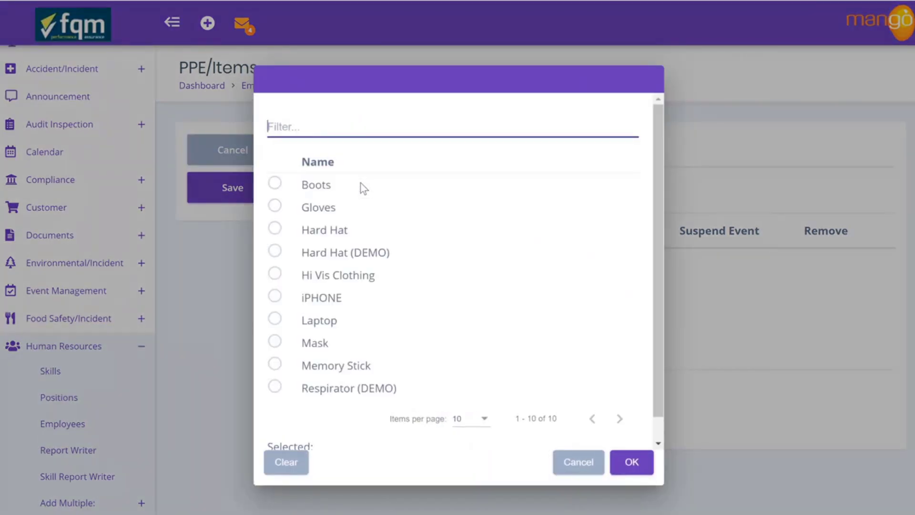
left_click(278, 190)
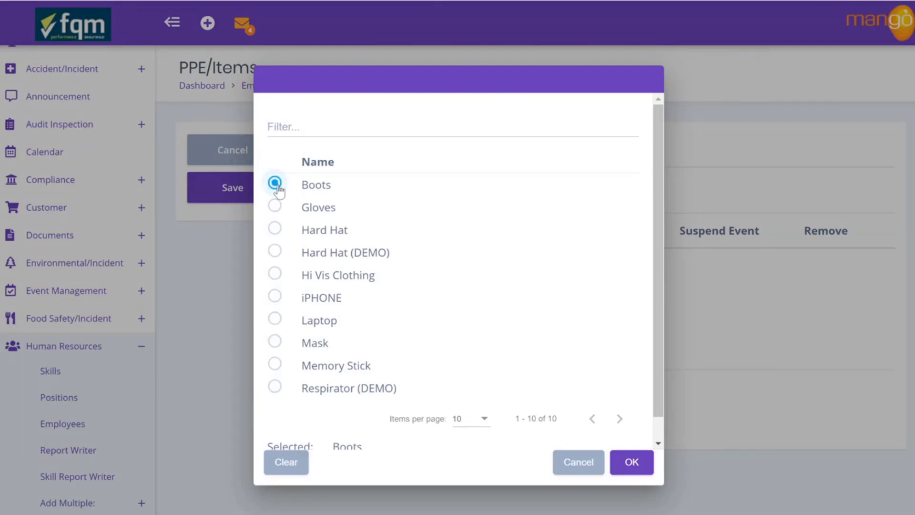
left_click(631, 465)
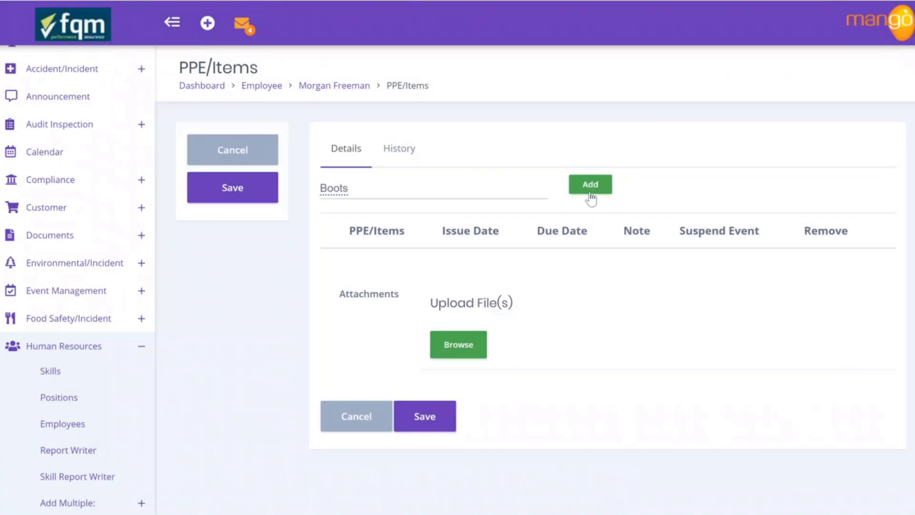
left_click(590, 191)
scroll(591, 193, "down", 4)
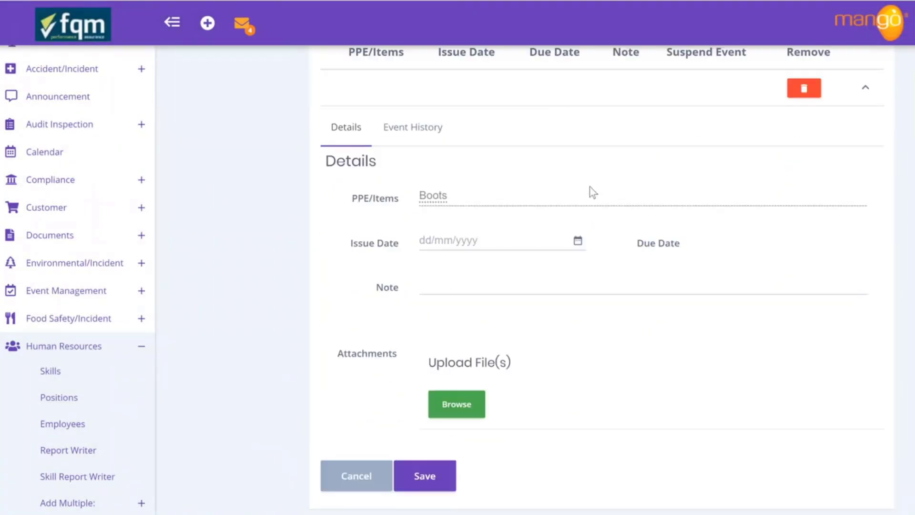
left_click(577, 240)
left_click(430, 235)
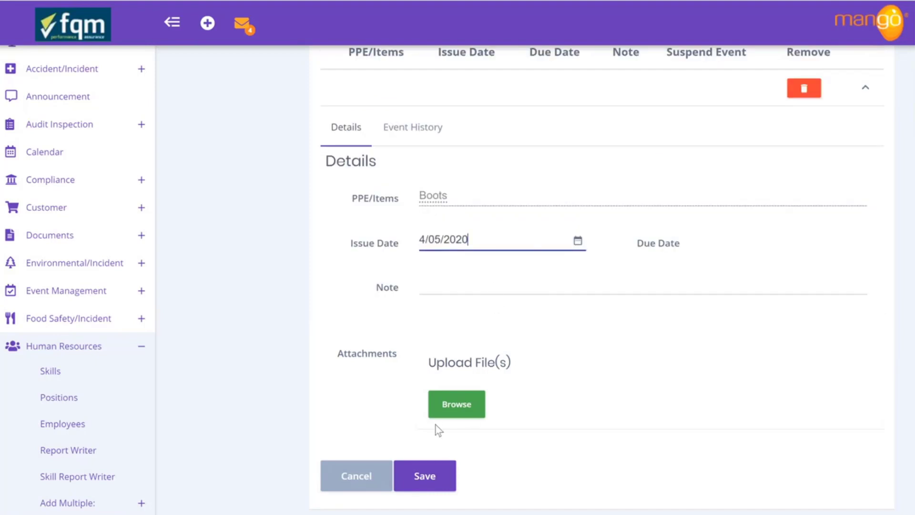
left_click(421, 474)
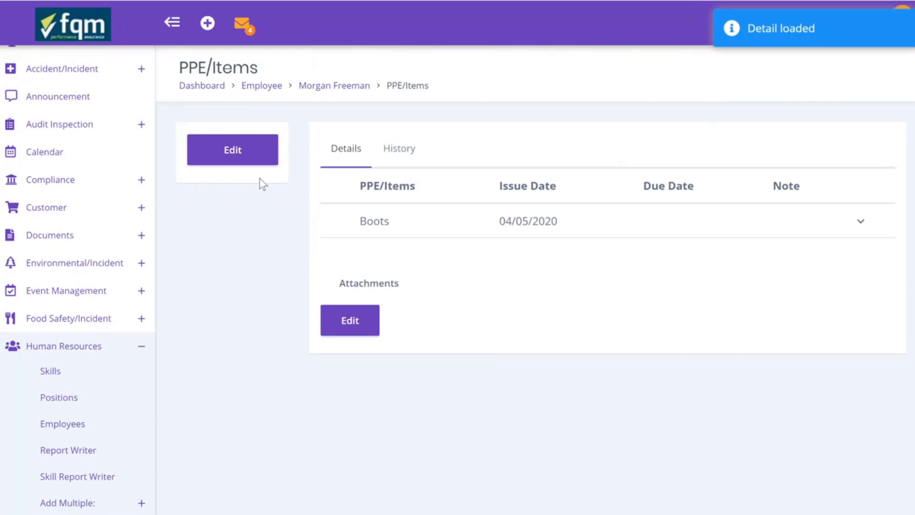
left_click(251, 153)
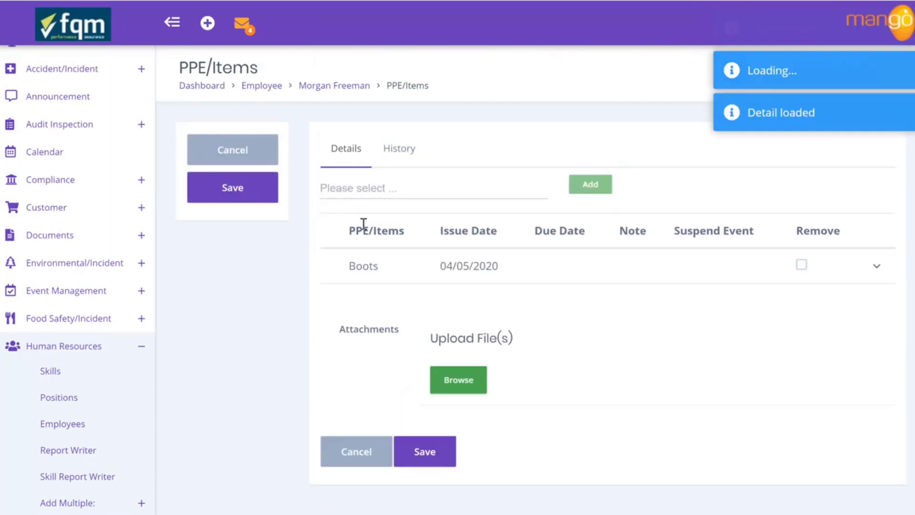
Choose Hard Hat and set its issue date to 4/05/2020
left_click(387, 190)
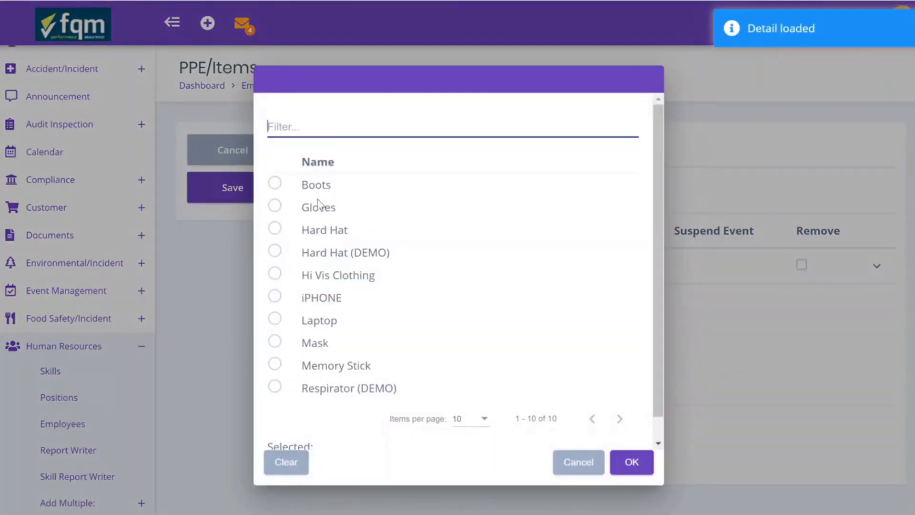
left_click(275, 230)
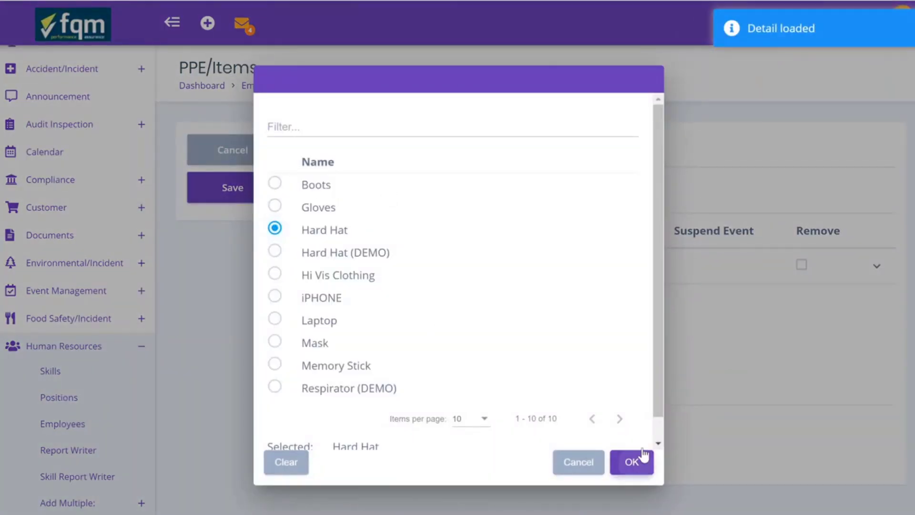
left_click(643, 459)
scroll(584, 185, "down", 4)
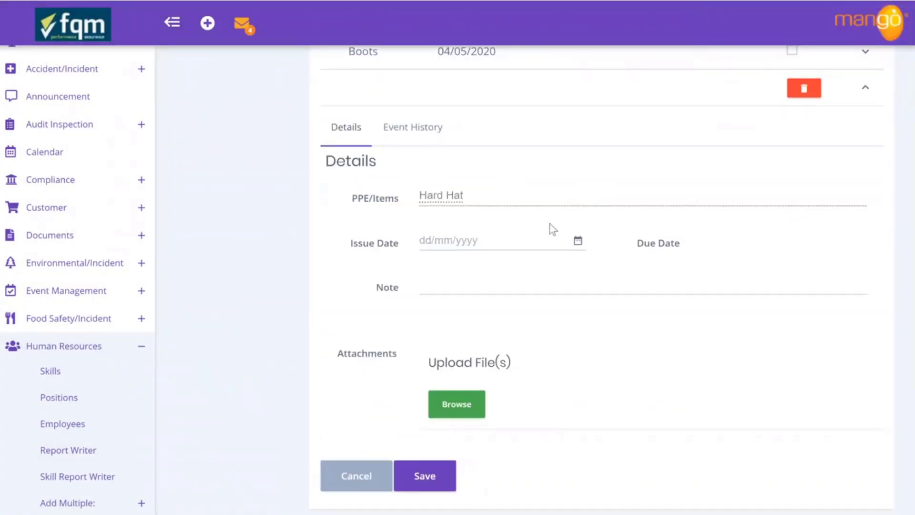
left_click(582, 243)
left_click(431, 234)
scroll(434, 237, "up", 2)
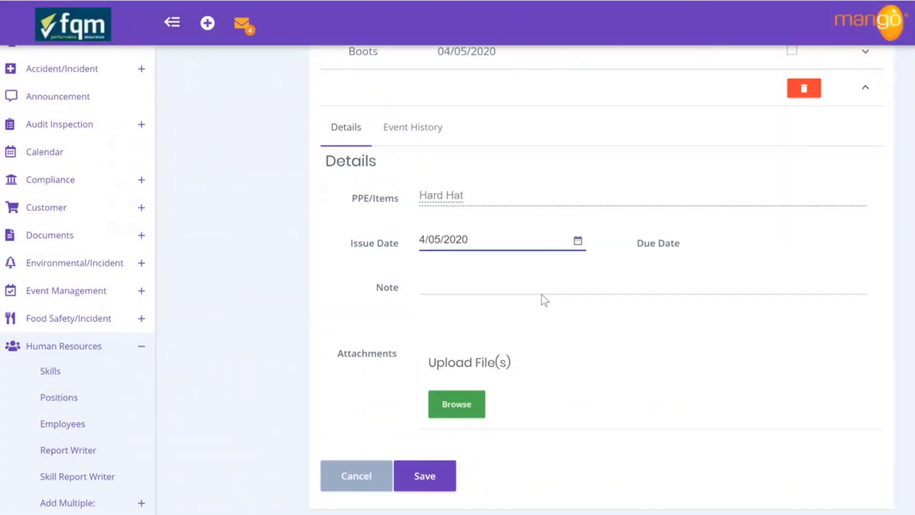
scroll(543, 300, "up", 4)
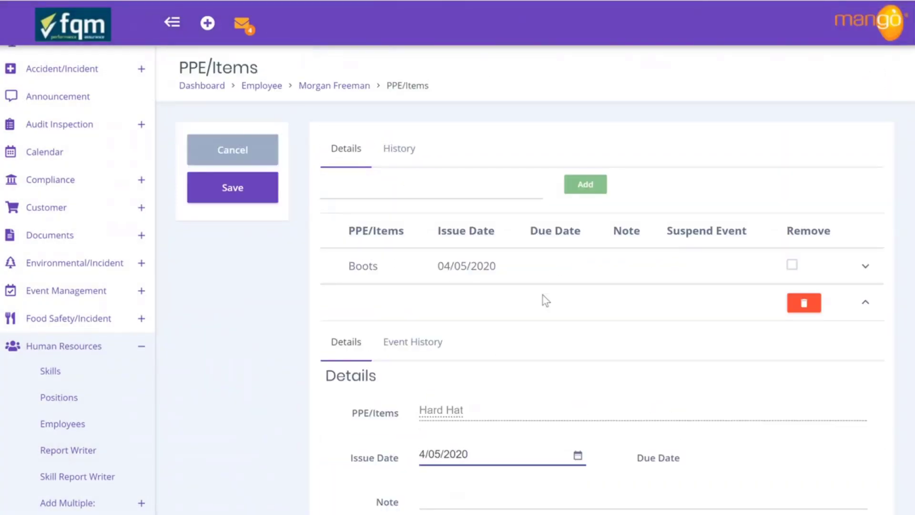
Add a Mask PPE item with issue date 4/05/2020
left_click(477, 200)
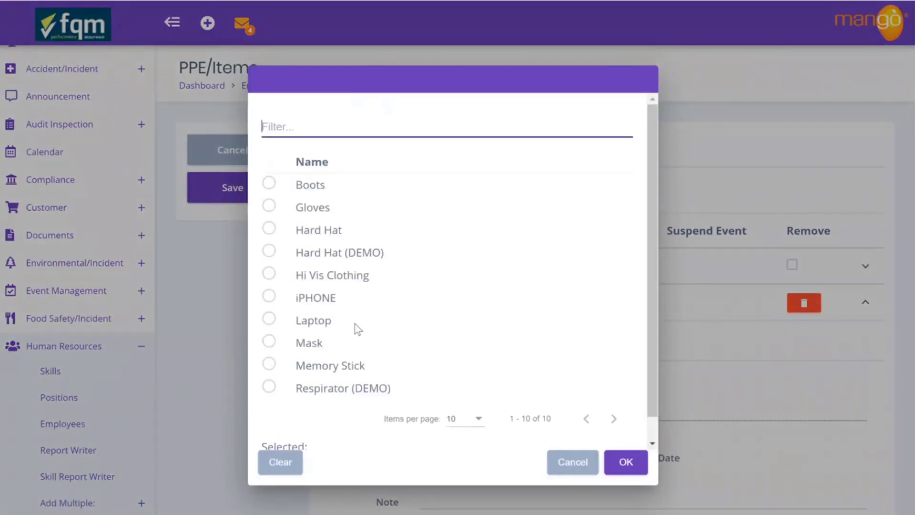
left_click(269, 342)
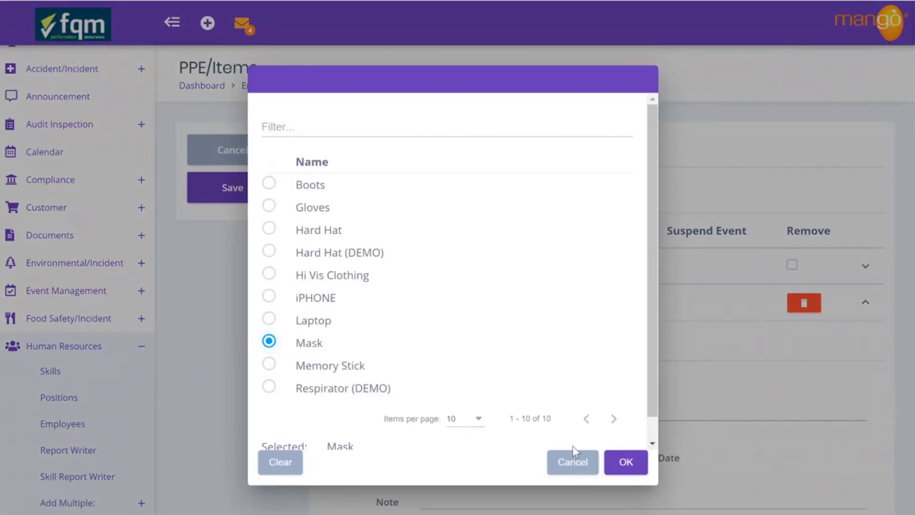
left_click(616, 463)
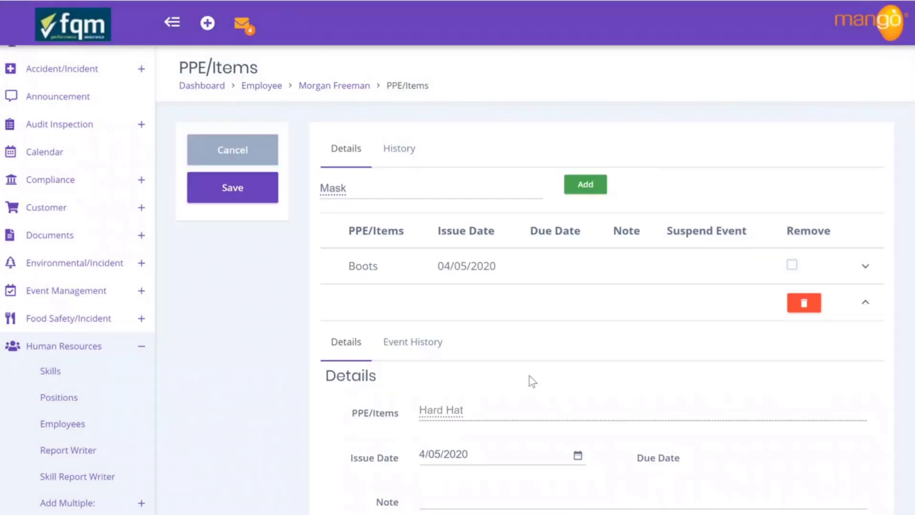
left_click(580, 188)
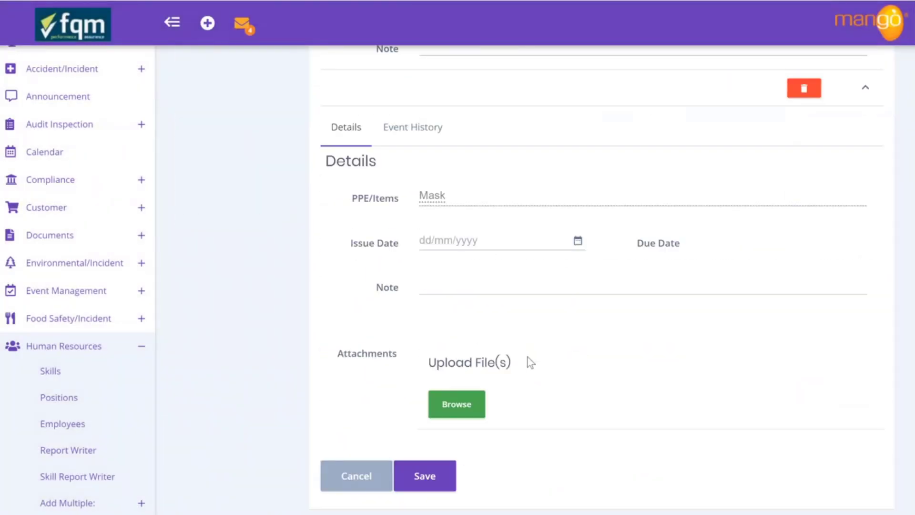
left_click(578, 240)
left_click(431, 236)
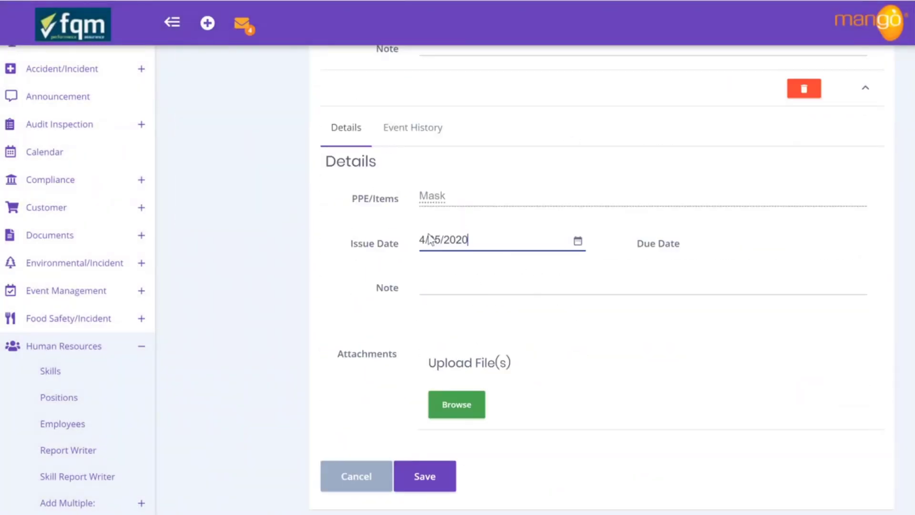
scroll(457, 278, "up", 7)
scroll(474, 285, "up", 3)
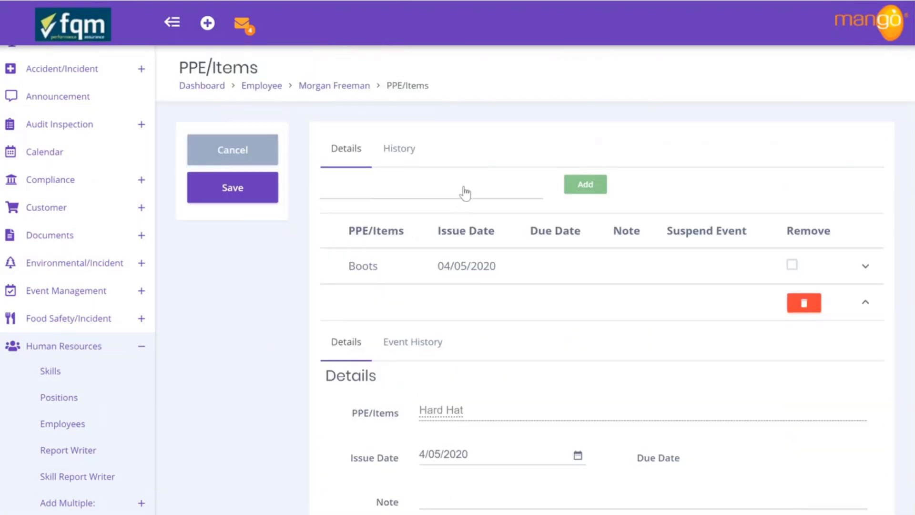
Choose iPHONE as the next PPE item
left_click(466, 192)
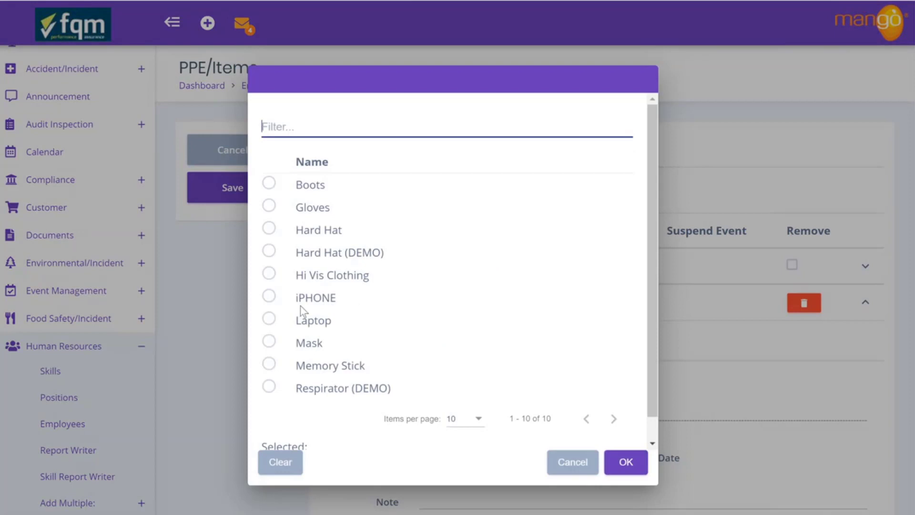
left_click(270, 297)
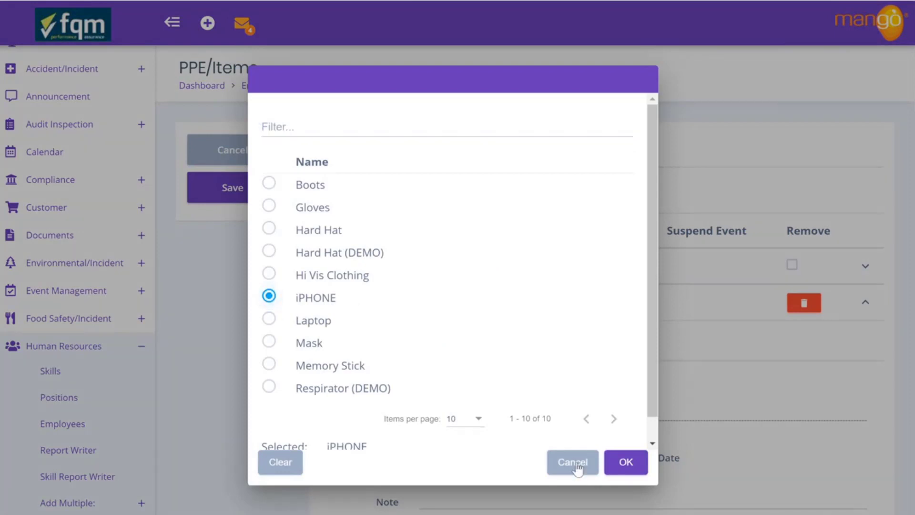
left_click(624, 464)
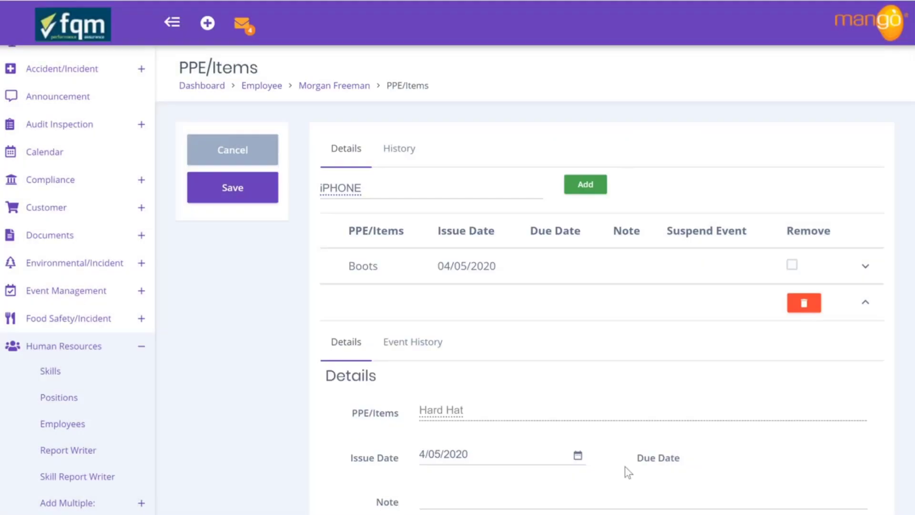
Add the iPHONE issued 4/05/2020 with a note giving its registration number
left_click(586, 185)
scroll(582, 195, "down", 10)
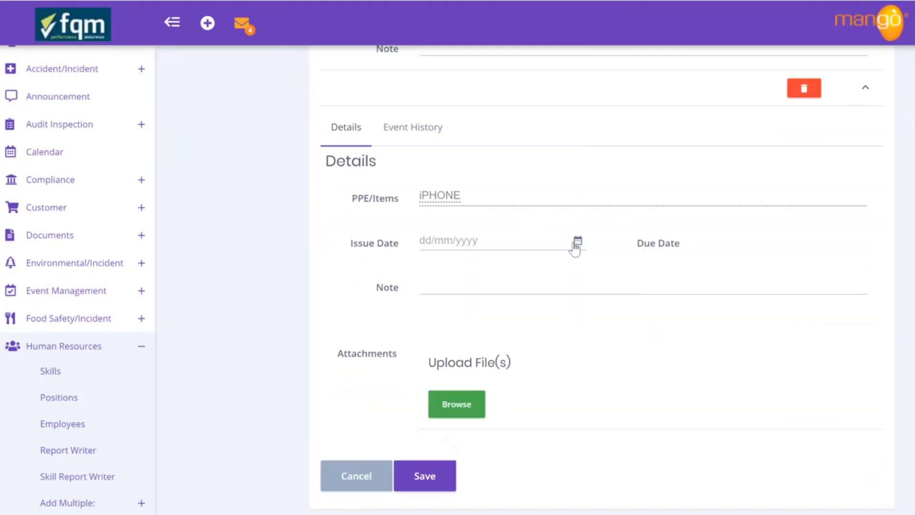
left_click(576, 244)
left_click(434, 235)
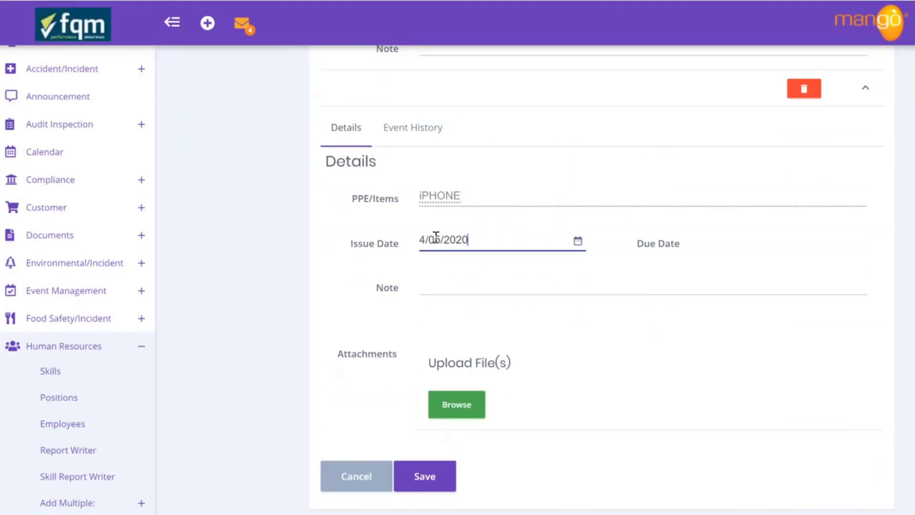
left_click(477, 290)
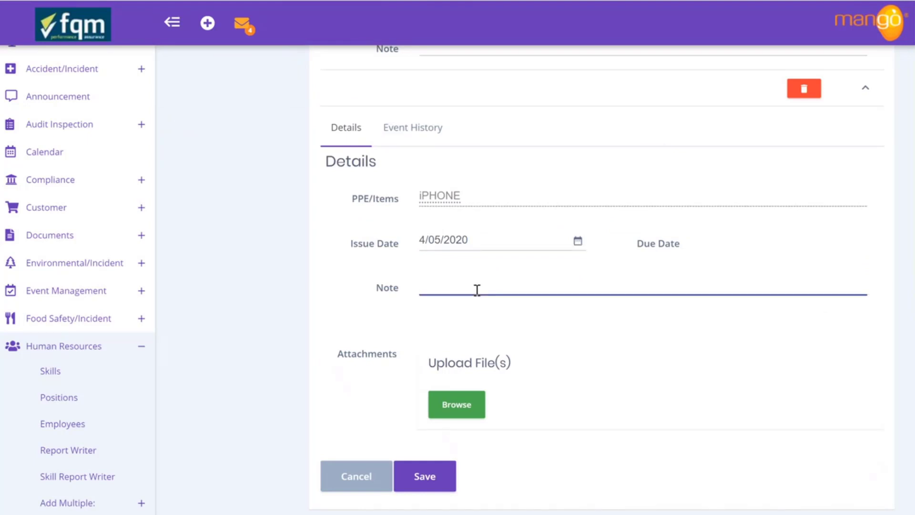
type("IPHONE ")
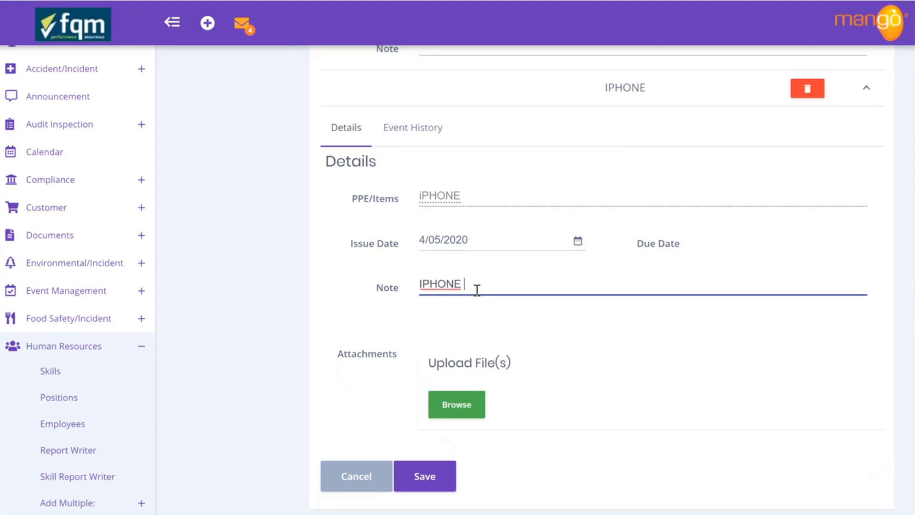
type("Reg no. ")
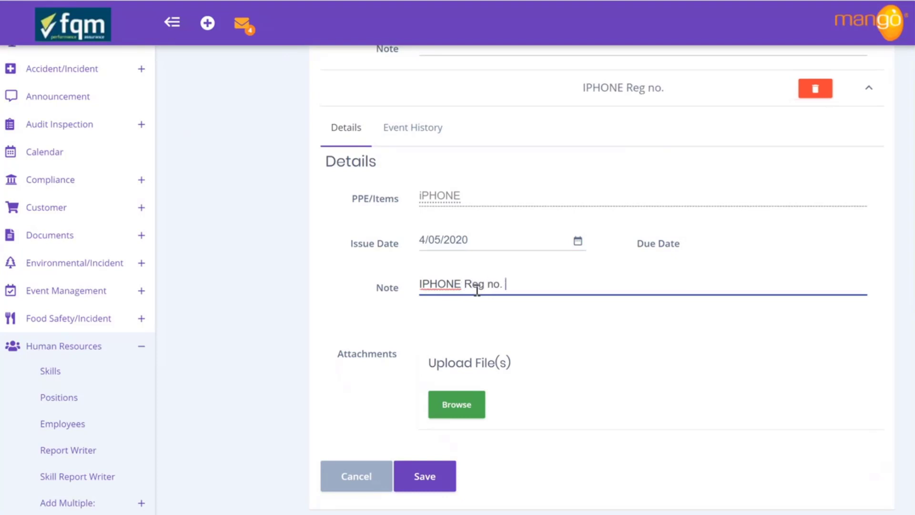
type("q455636478")
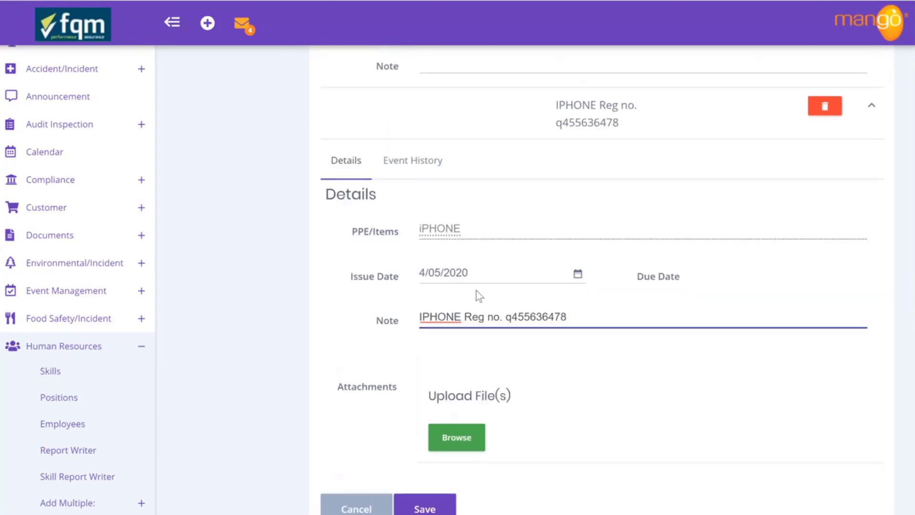
scroll(486, 355, "up", 10)
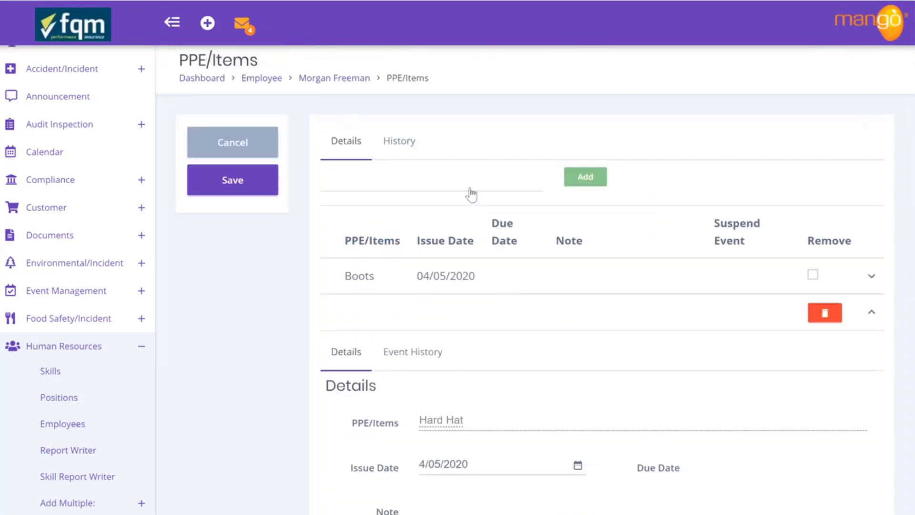
scroll(471, 194, "down", 10)
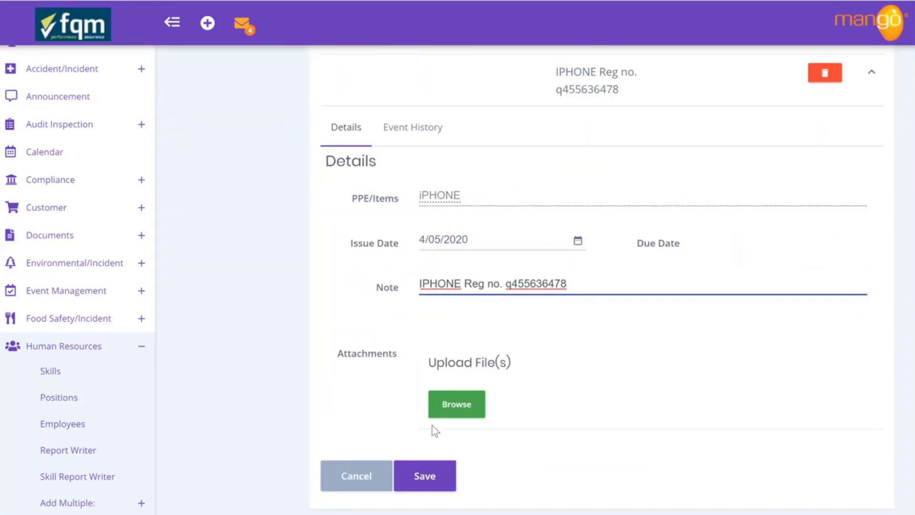
Attach PPE sign off sheet.jpg to the iPHONE and save the PPE items
left_click(461, 408)
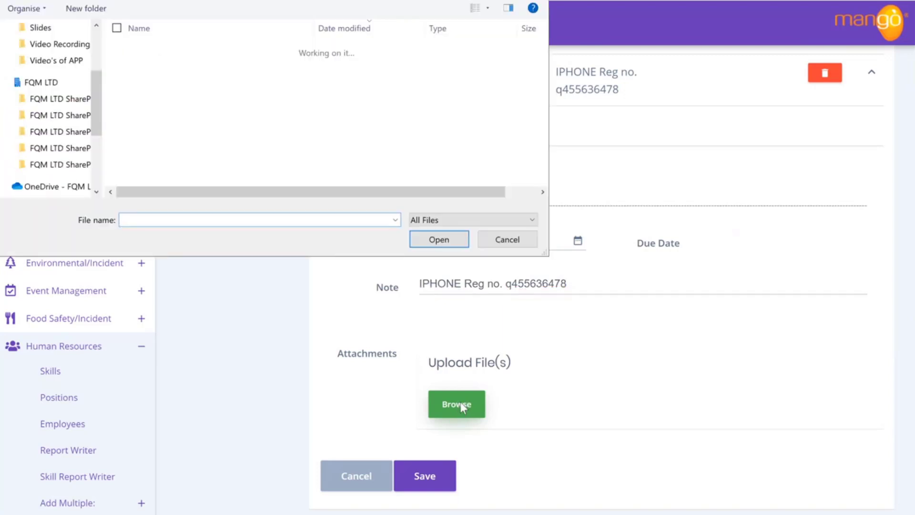
scroll(181, 114, "down", 10)
scroll(175, 111, "down", 10)
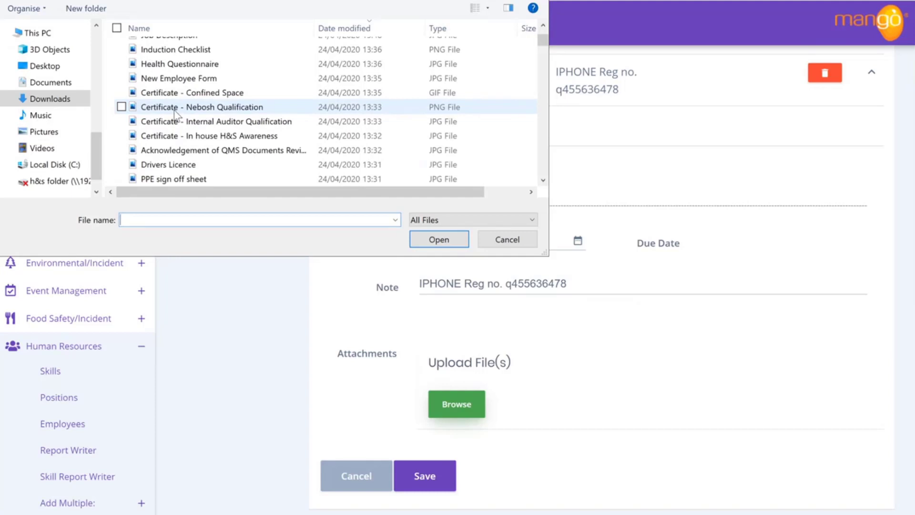
left_click(179, 178)
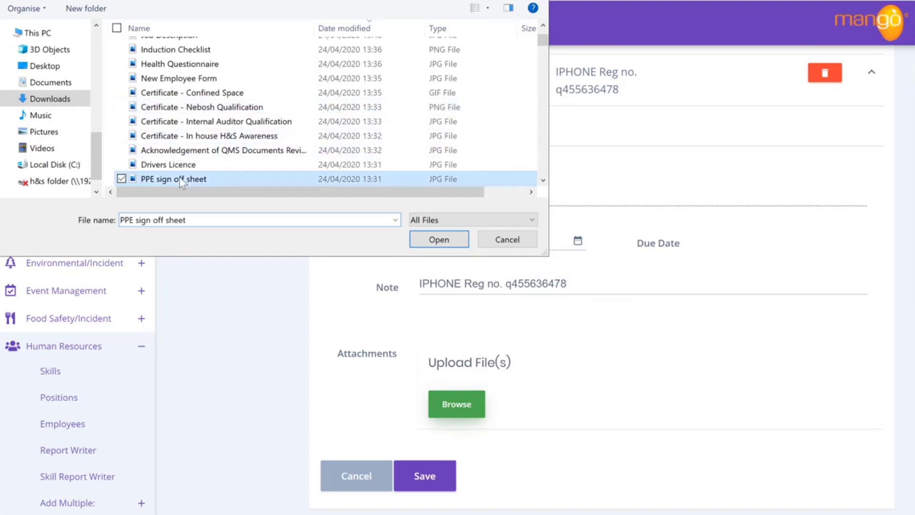
left_click(435, 246)
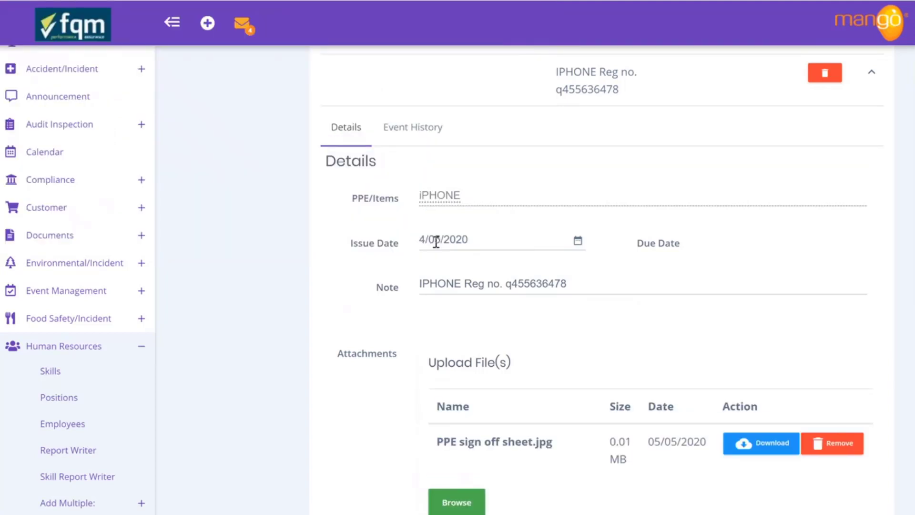
scroll(409, 356, "down", 2)
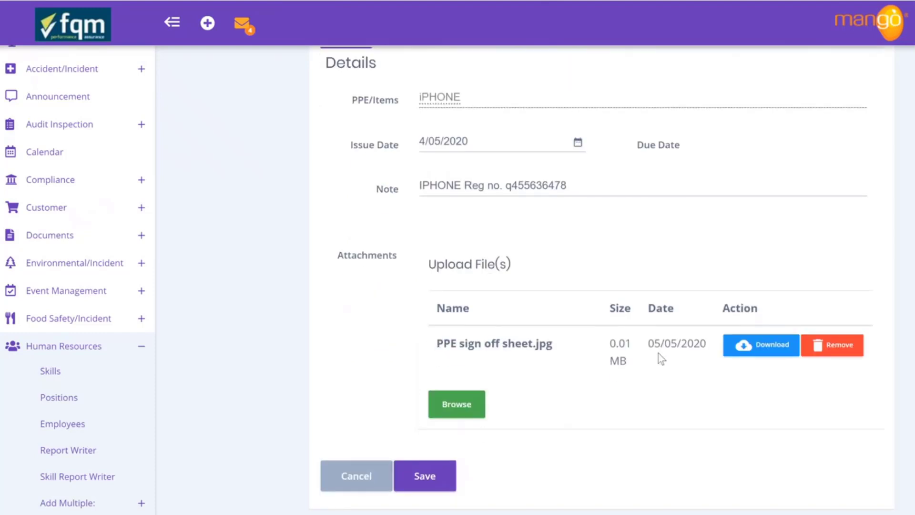
left_click(443, 476)
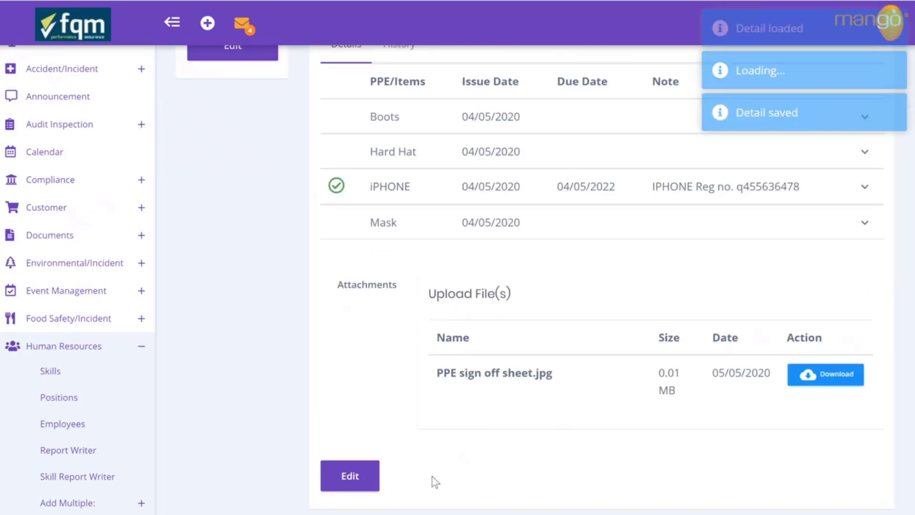
Expand and collapse the saved iPHONE row to review it, then return to the employee's profile
scroll(449, 305, "up", 2)
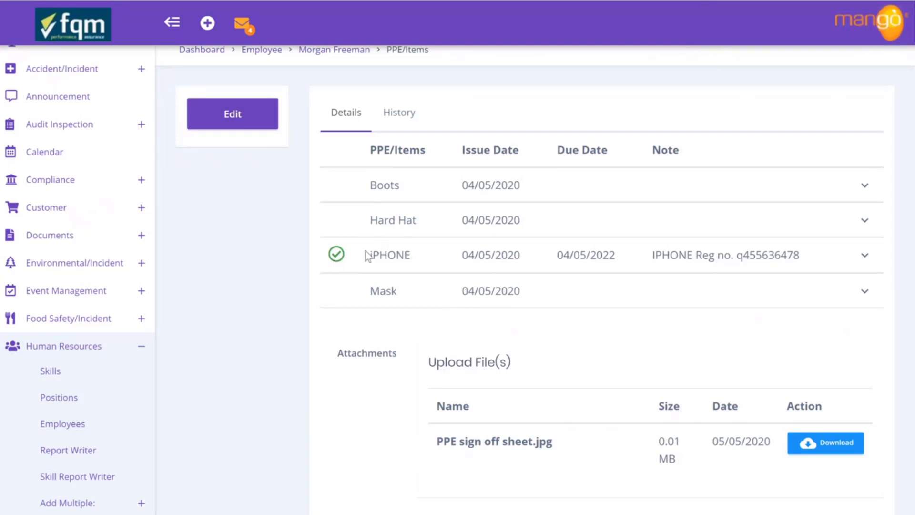
left_click(865, 256)
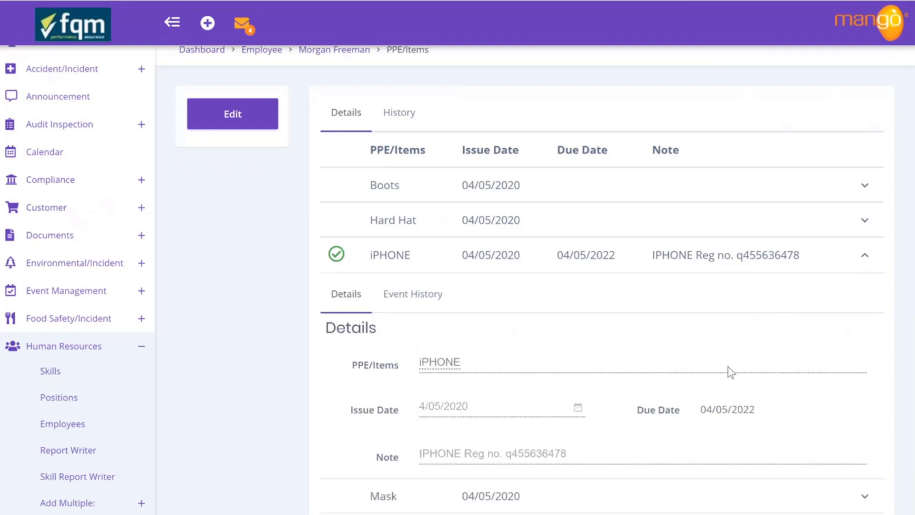
scroll(730, 372, "down", 1)
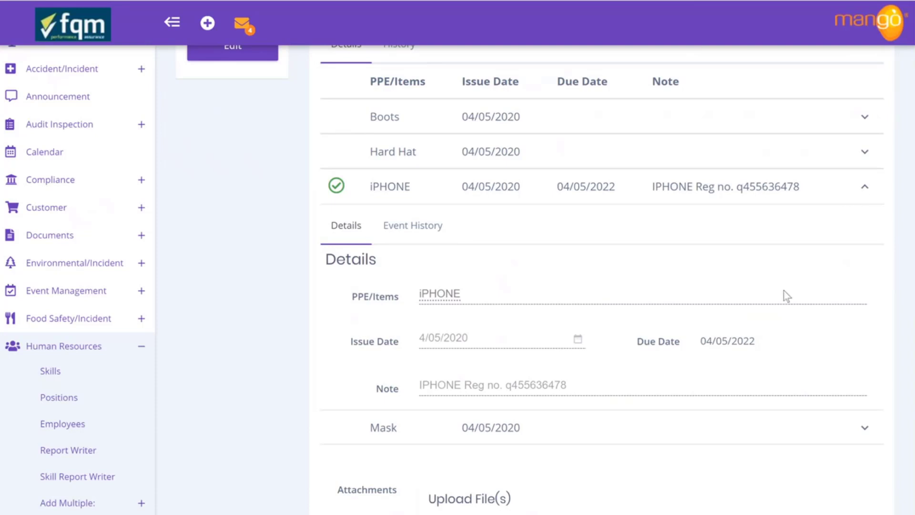
left_click(865, 188)
scroll(494, 342, "up", 2)
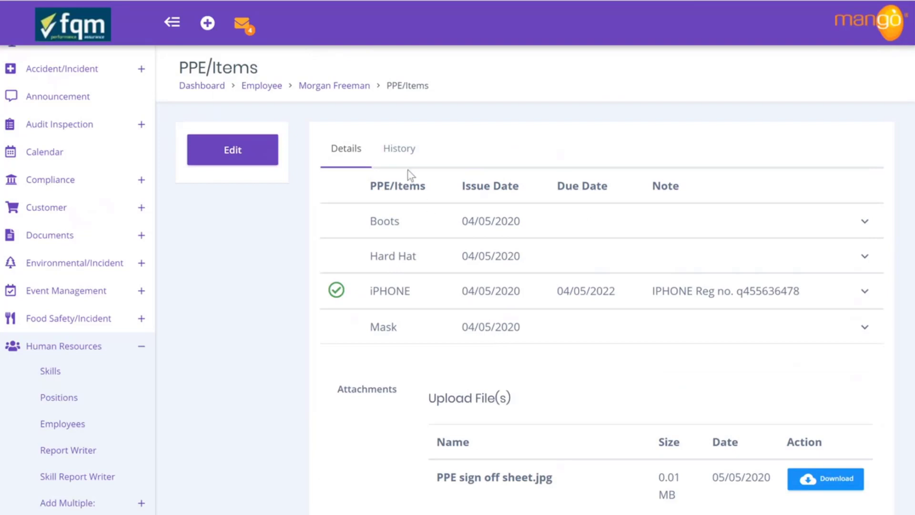
left_click(350, 86)
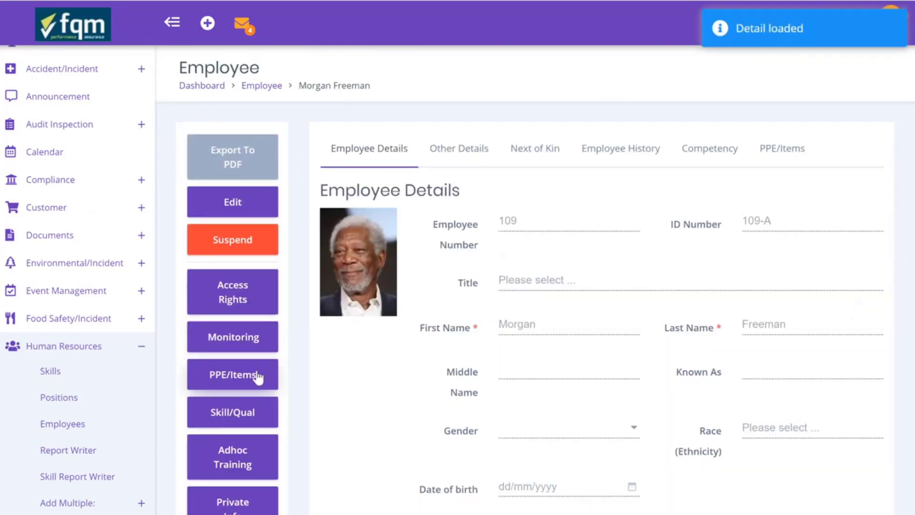
Make the employee's skills and qualifications editable and add a blank qualification row
left_click(232, 414)
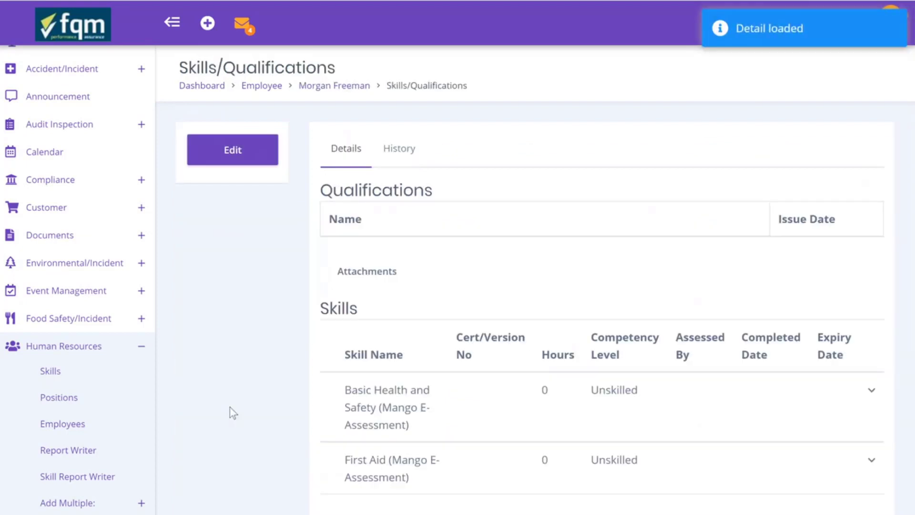
left_click(244, 162)
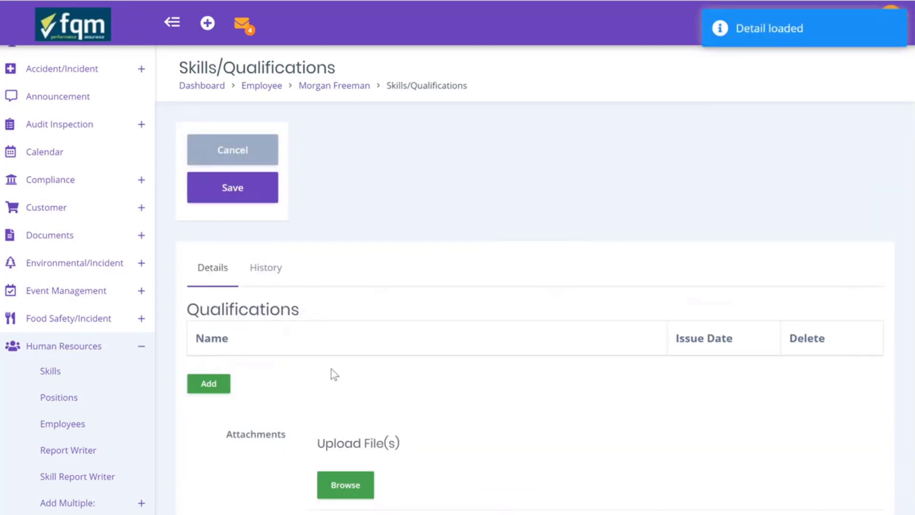
scroll(229, 304, "down", 3)
left_click(213, 253)
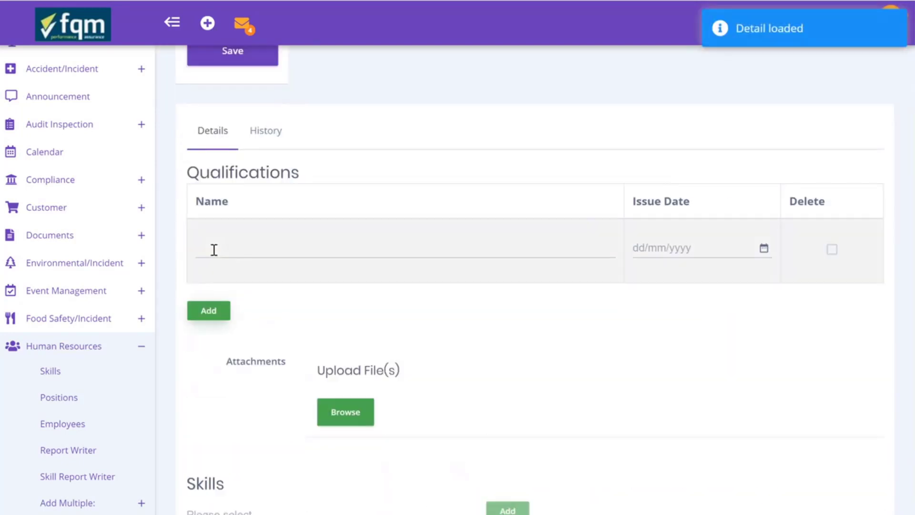
left_click(231, 248)
Upload Certificate - Nebosh Qualification.png from Downloads as an attachment
left_click(348, 412)
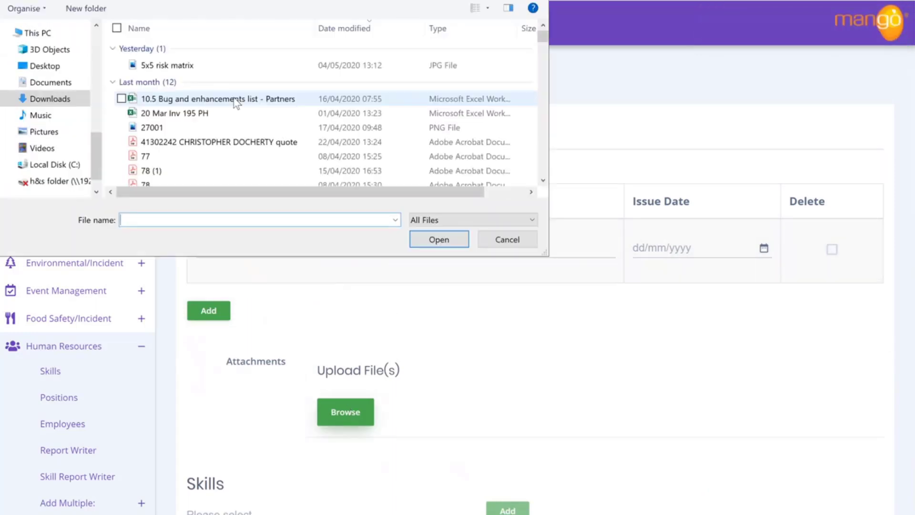
scroll(237, 103, "down", 15)
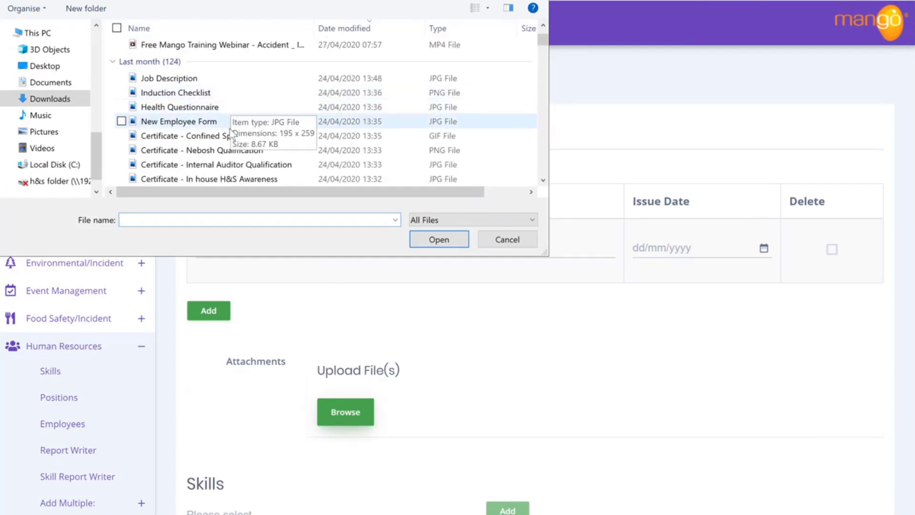
scroll(225, 122, "down", 1)
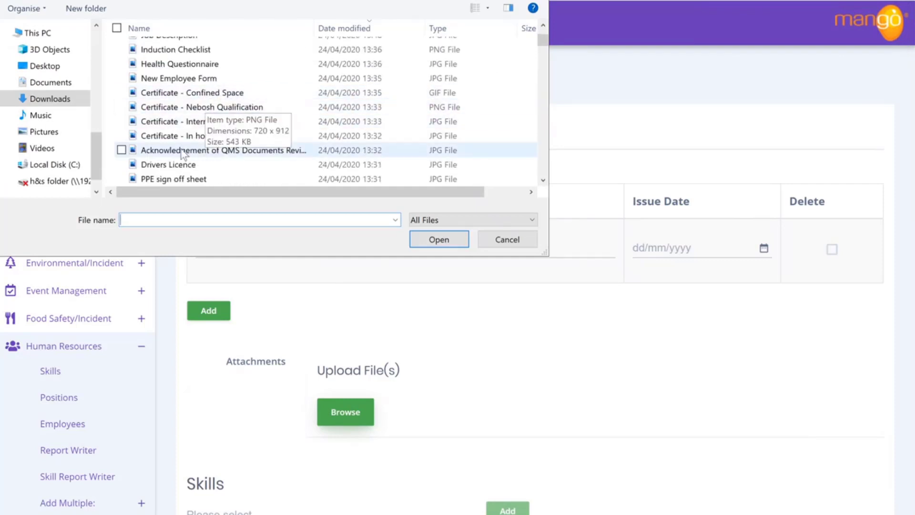
left_click(231, 110)
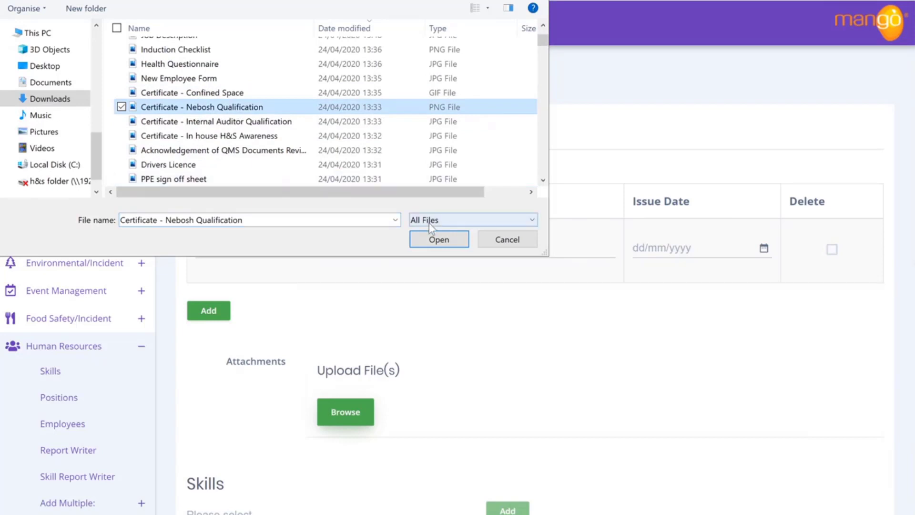
left_click(439, 240)
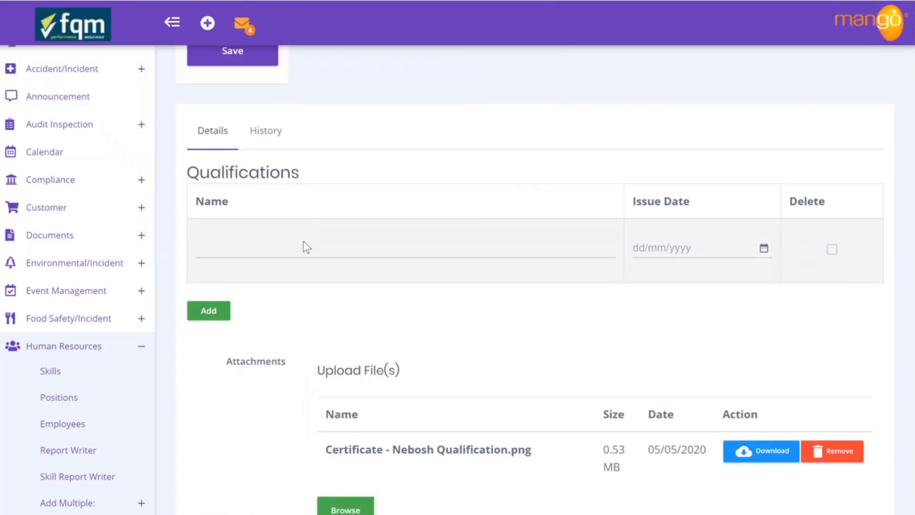
left_click(303, 242)
Name the qualification 'Nebosh Qualification' issued 4/05/2016, then add a second row
type("Ne")
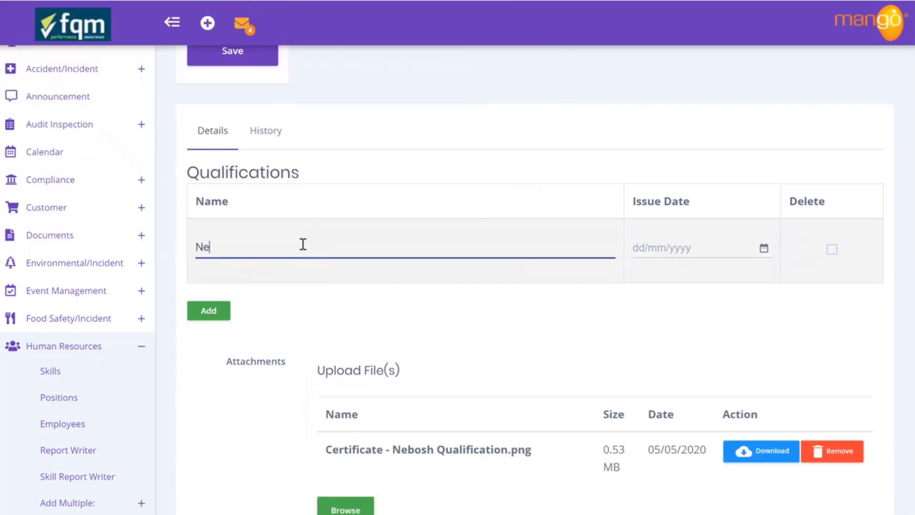
type("bosh Quali")
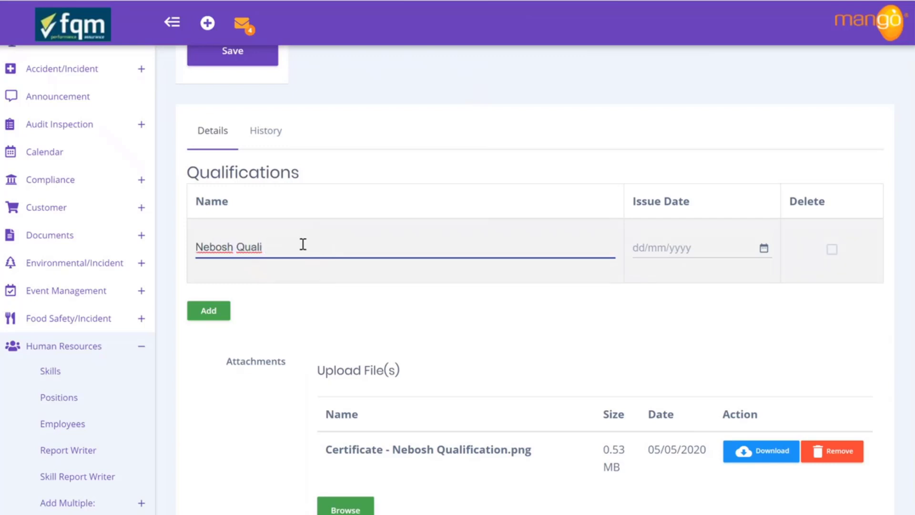
type("ficicati")
key("BackSpace")
key("BackSpace")
type("ation")
left_click(764, 248)
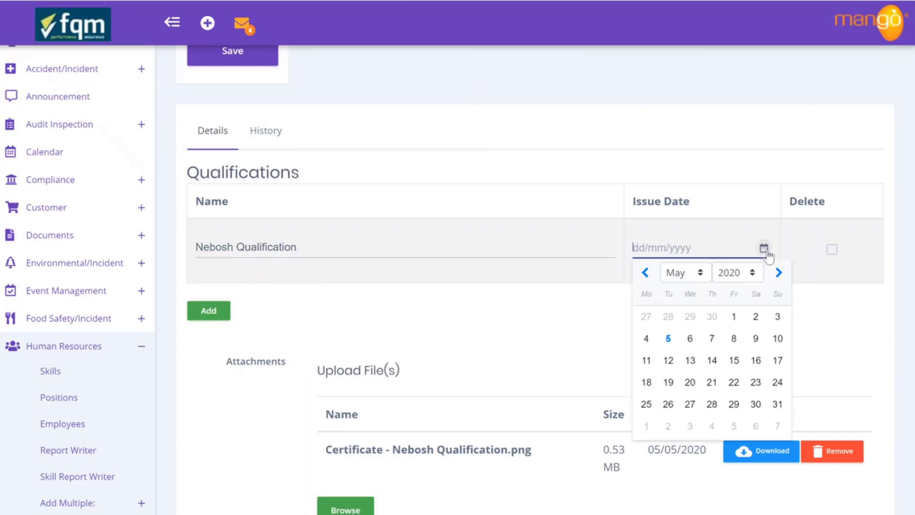
left_click(752, 278)
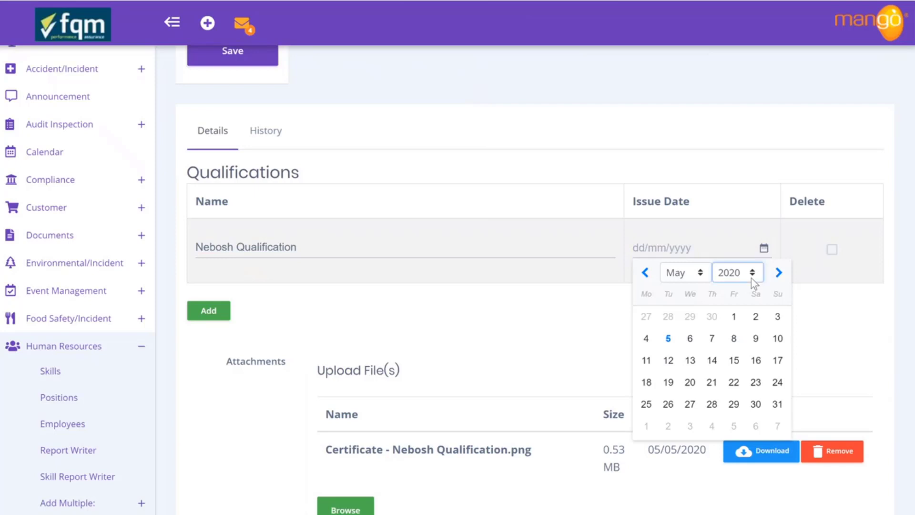
left_click(740, 103)
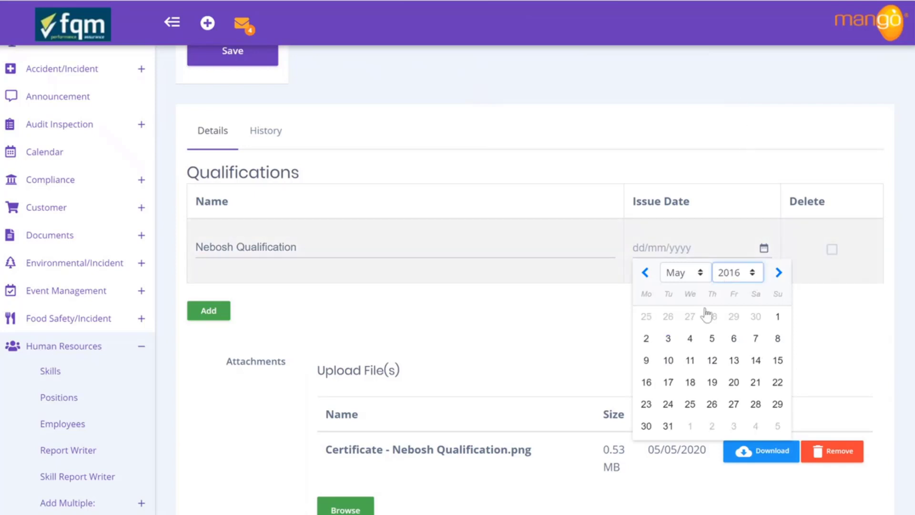
left_click(690, 338)
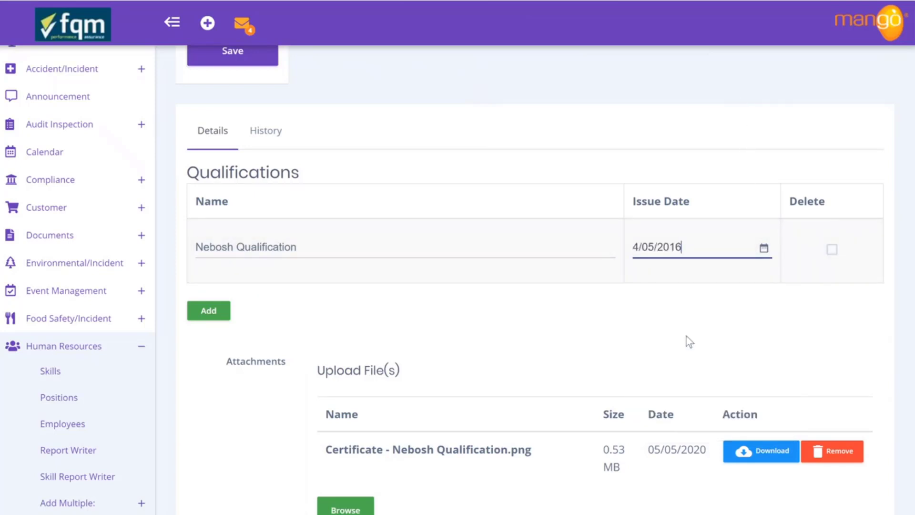
left_click(208, 312)
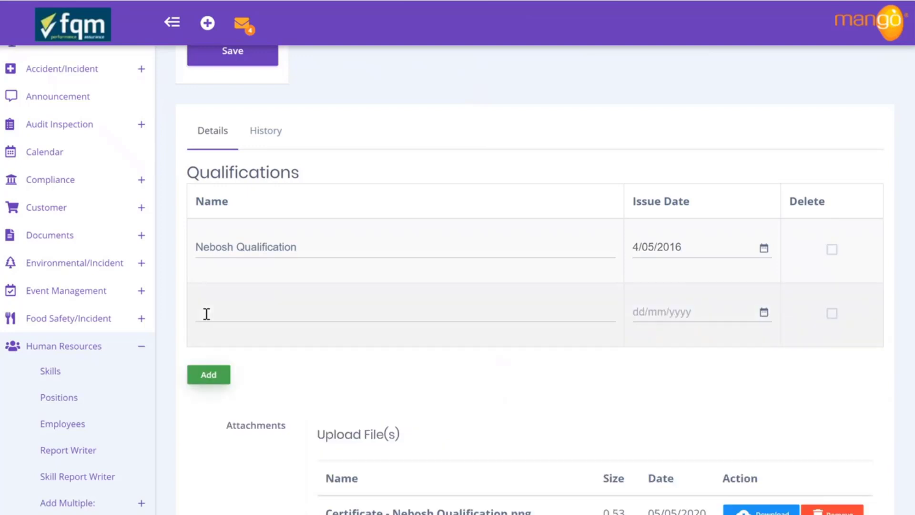
scroll(318, 347, "down", 4)
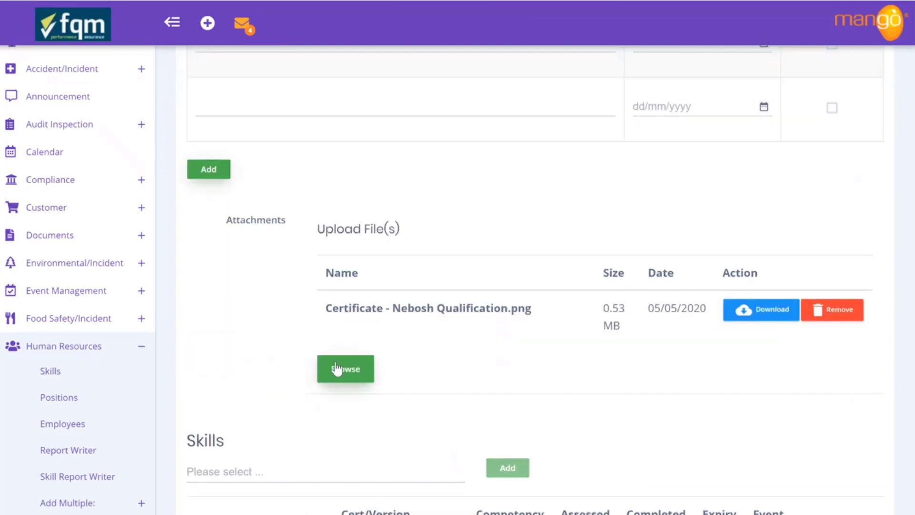
Upload Certificate - Internal Auditor Qualification.jpg from Downloads as a second attachment
left_click(337, 368)
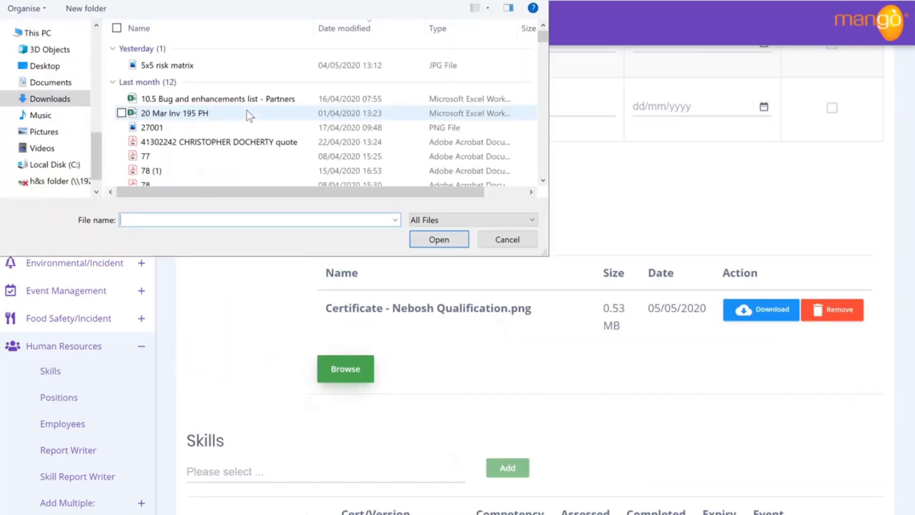
scroll(247, 114, "down", 5)
scroll(247, 114, "down", 10)
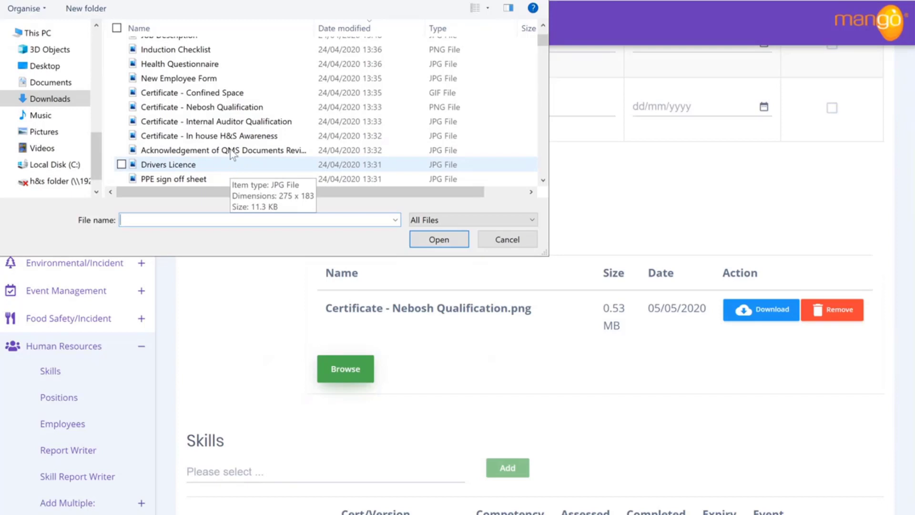
left_click(228, 125)
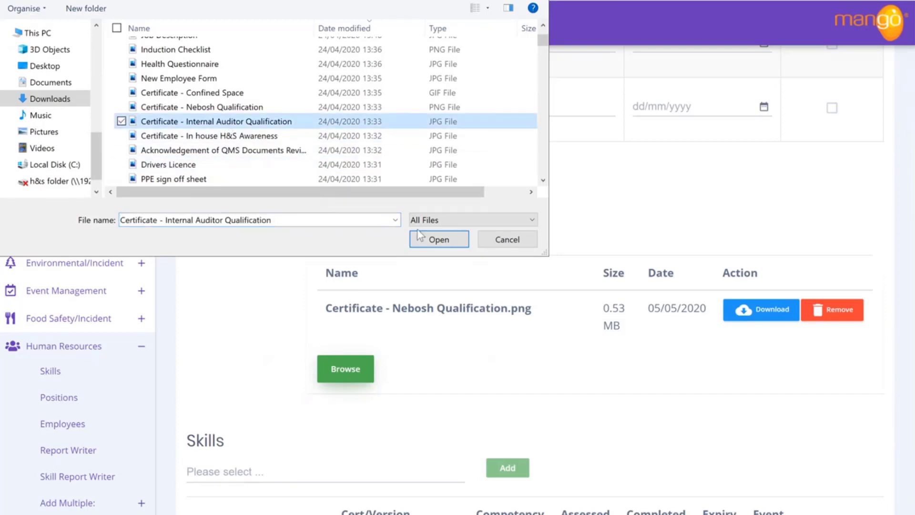
left_click(436, 239)
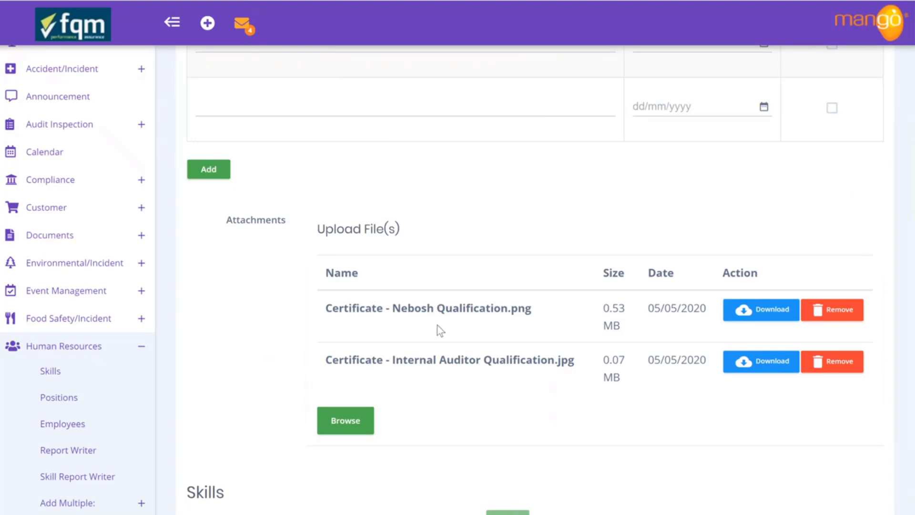
scroll(337, 247, "up", 1)
Name the second qualification 'Internal Audit Qualification' issued 2/05/2019 and save the qualifications
left_click(313, 170)
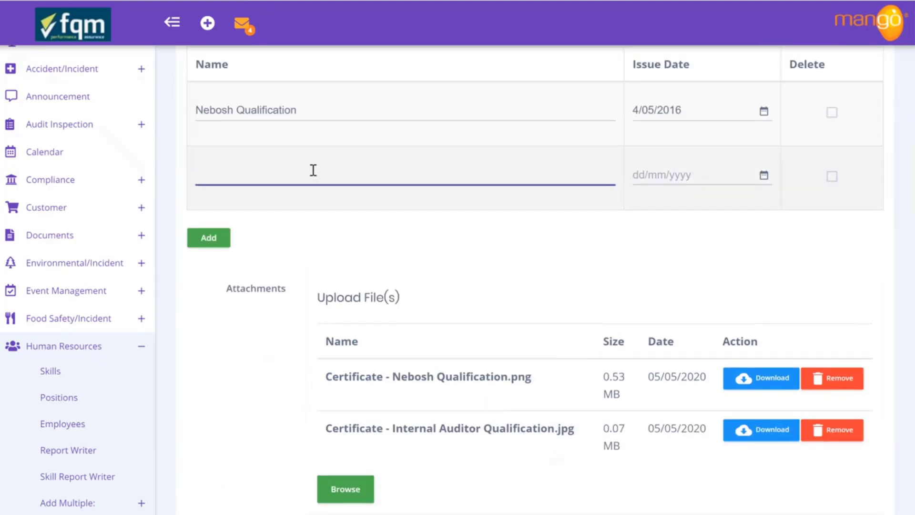
type("Internal Audit Qualification")
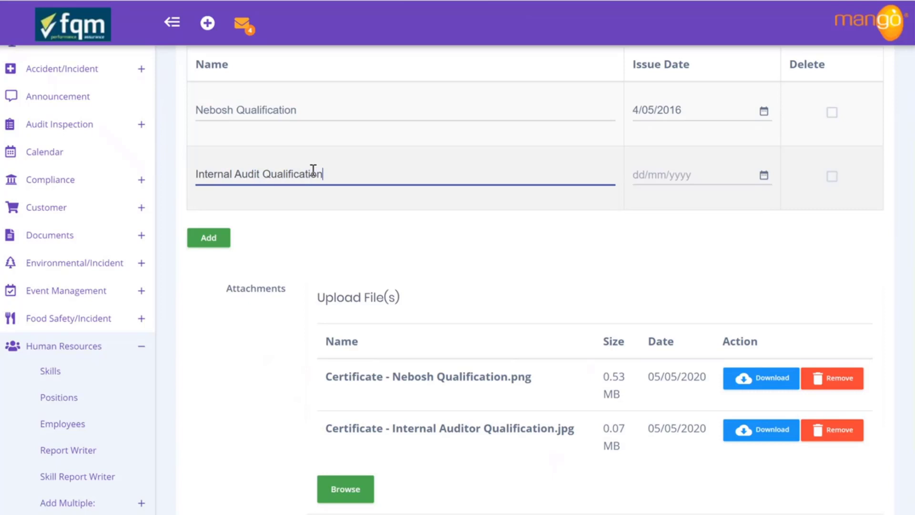
left_click(764, 175)
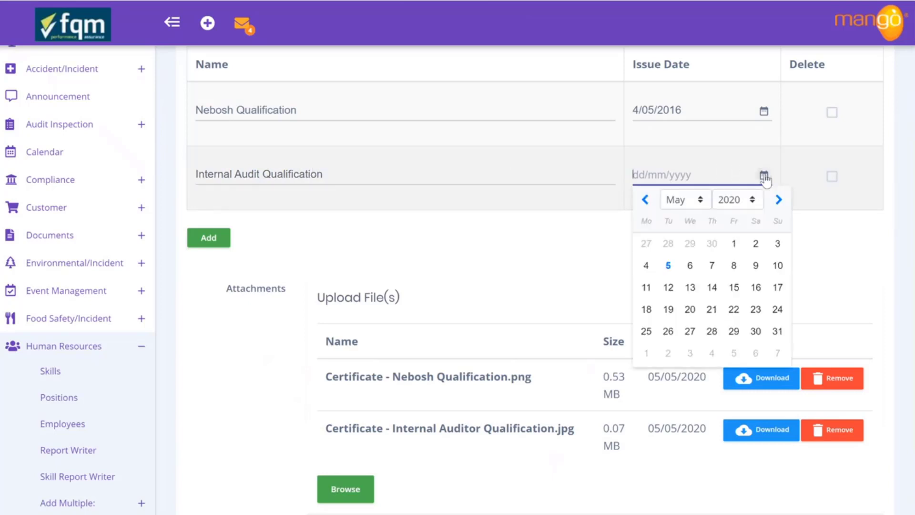
left_click(725, 204)
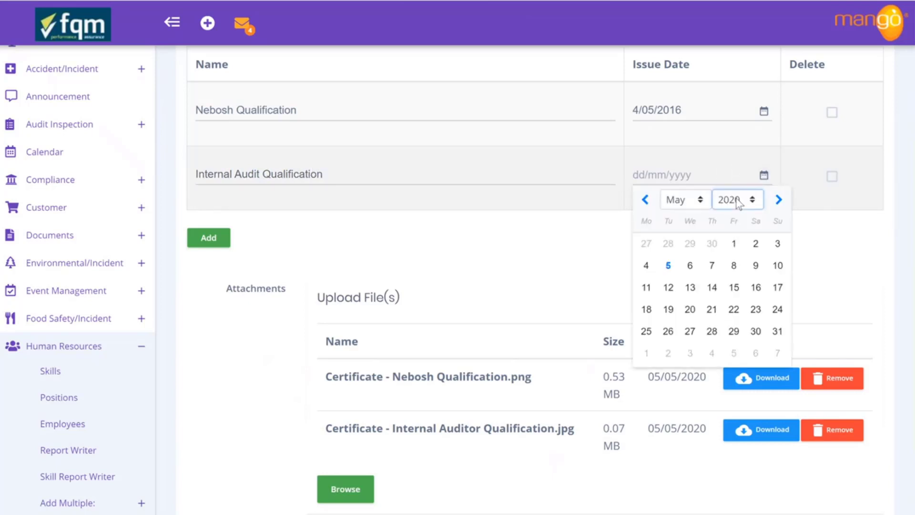
left_click(739, 407)
left_click(709, 243)
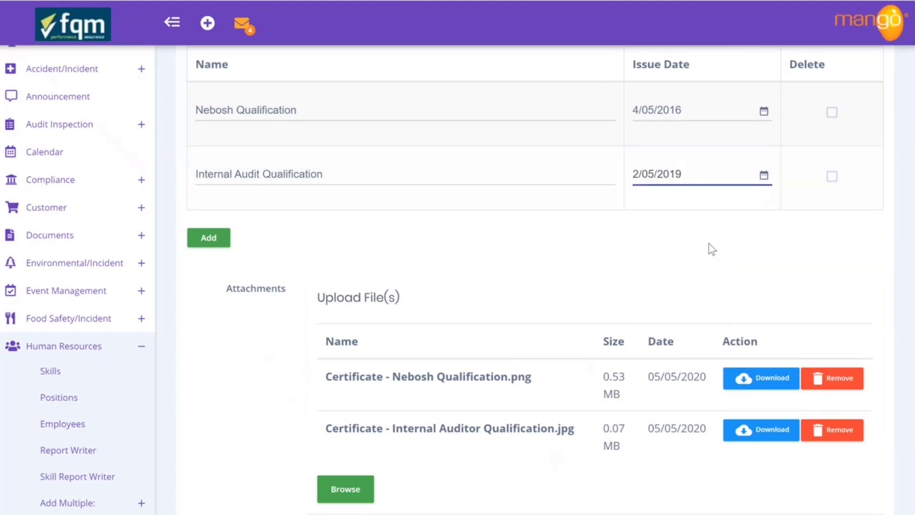
scroll(410, 259, "up", 5)
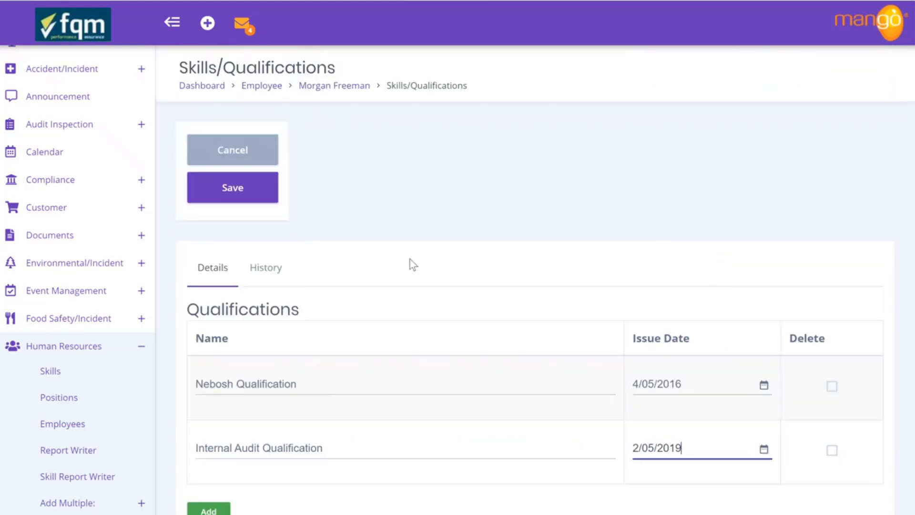
left_click(268, 196)
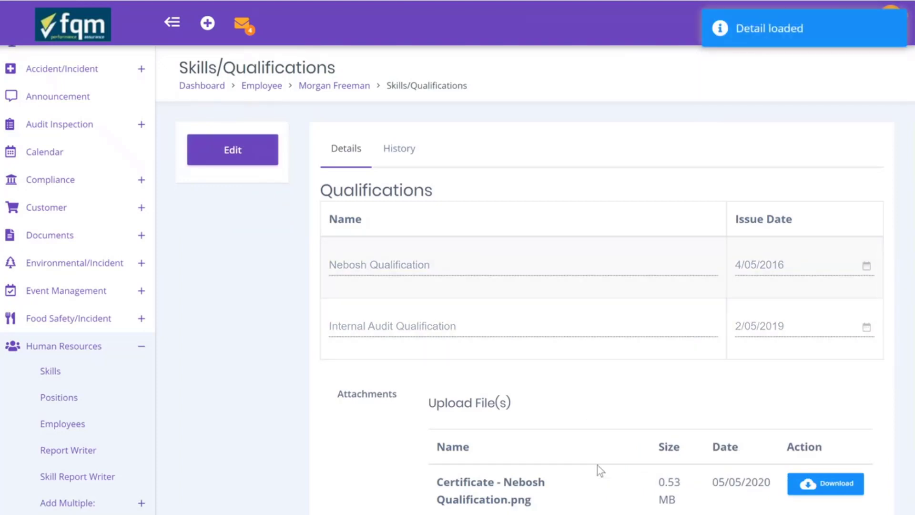
Scroll down to review both qualifications, their certificates, and the Skills table showing Basic Health and Safety and First Aid
scroll(597, 465, "down", 3)
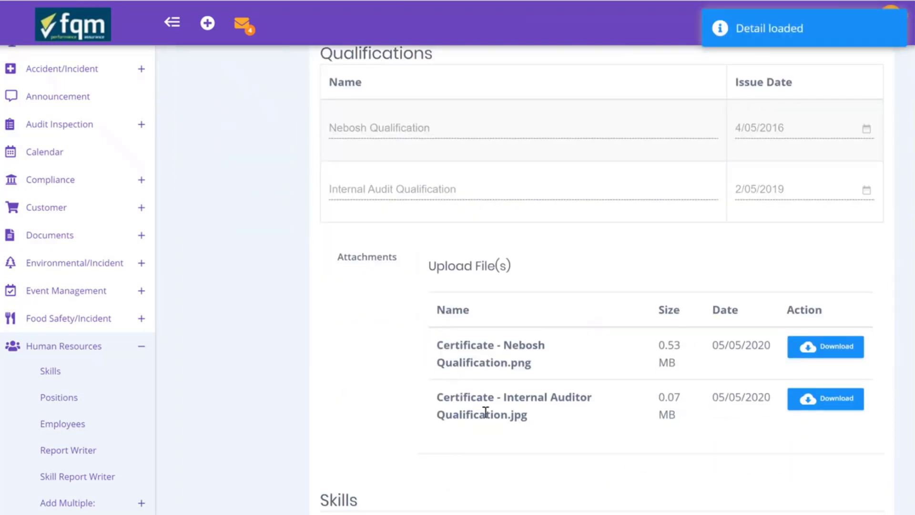
scroll(485, 412, "down", 6)
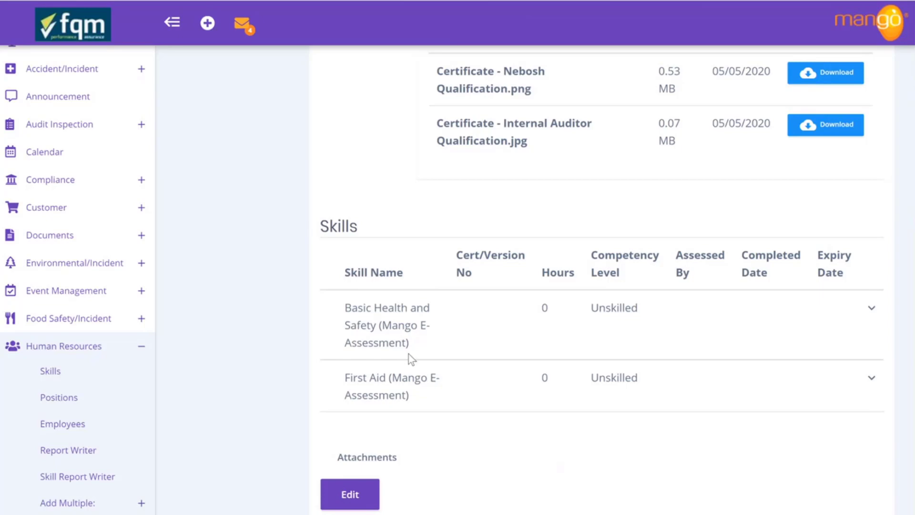
Return to the top of the Skills/Qualifications page and open the record for editing
scroll(408, 353, "up", 9)
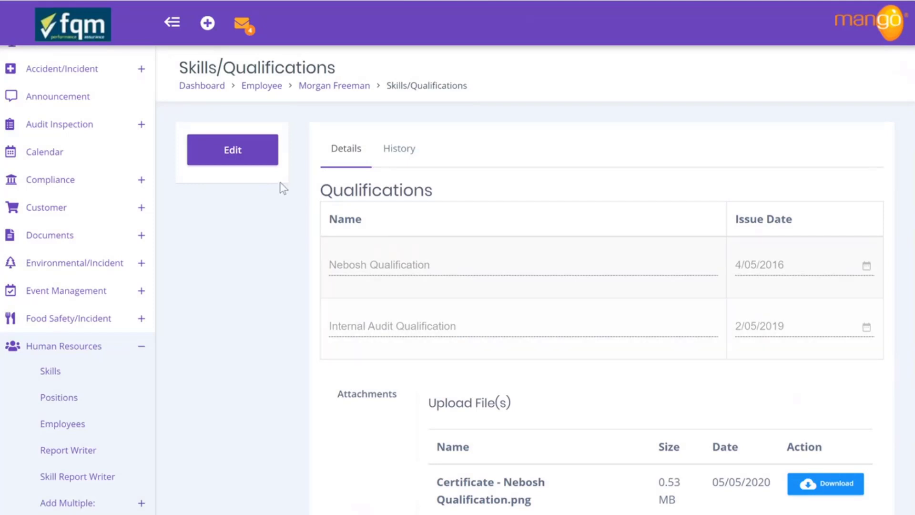
left_click(254, 153)
Pick Confined Space from the skill list and add it to the employee's skills
scroll(369, 365, "down", 15)
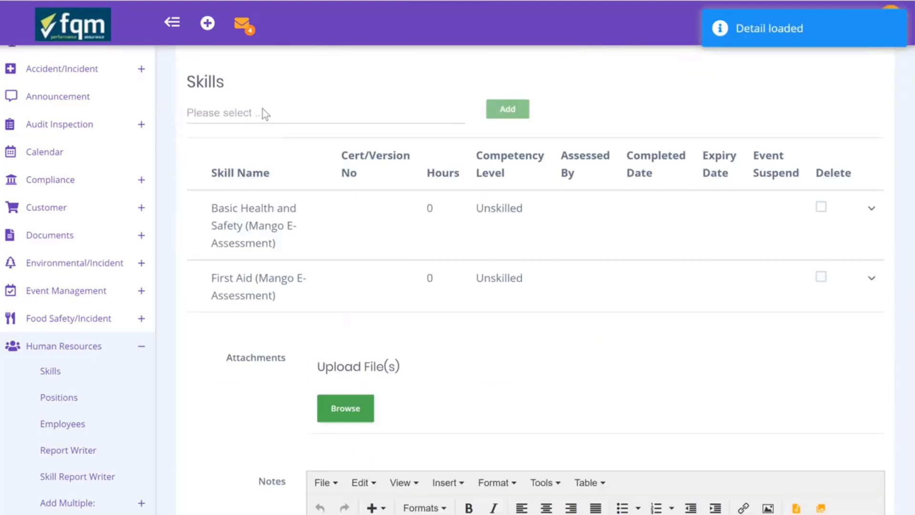
left_click(263, 114)
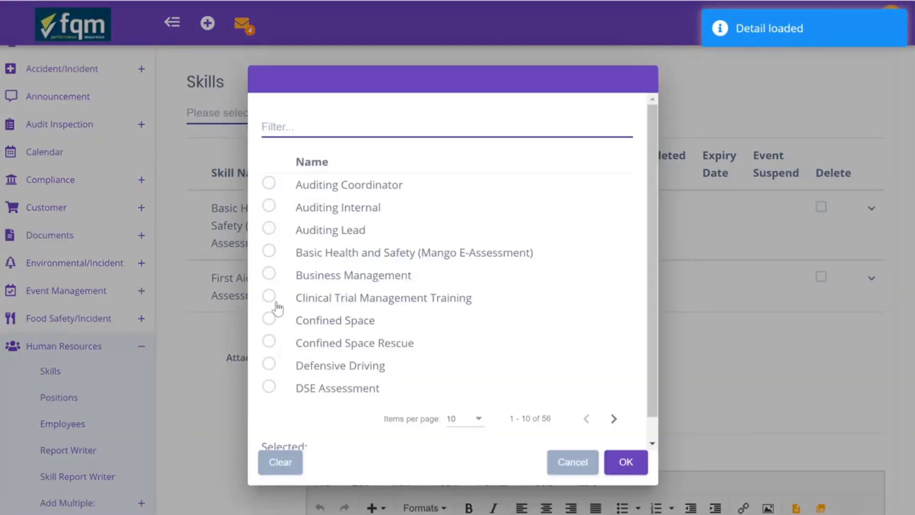
left_click(269, 319)
left_click(625, 462)
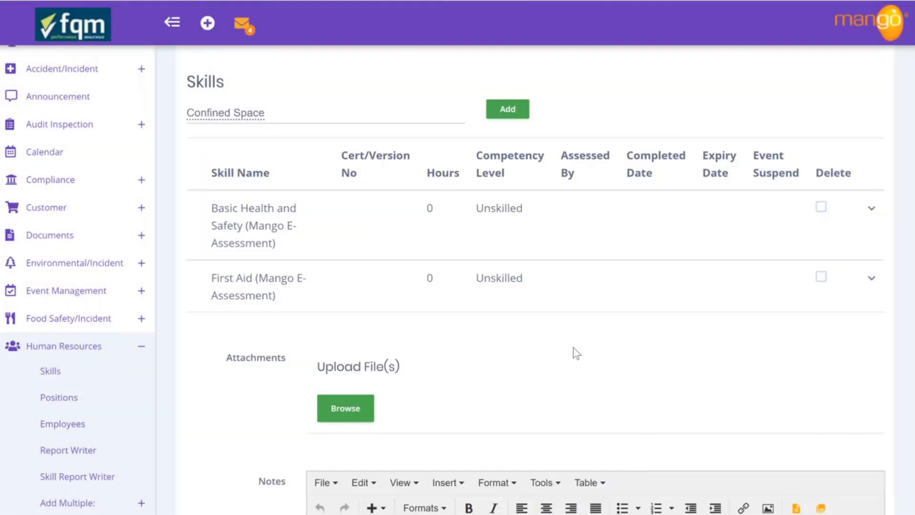
left_click(509, 118)
Rate Confined Space as Skilled, mark the certificate on file, and set completed date 1/05/2019
scroll(512, 120, "down", 3)
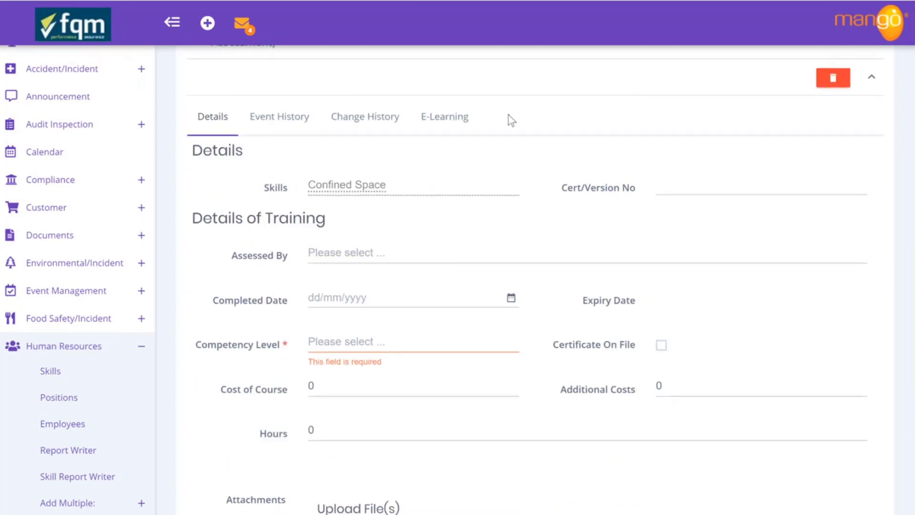
left_click(372, 350)
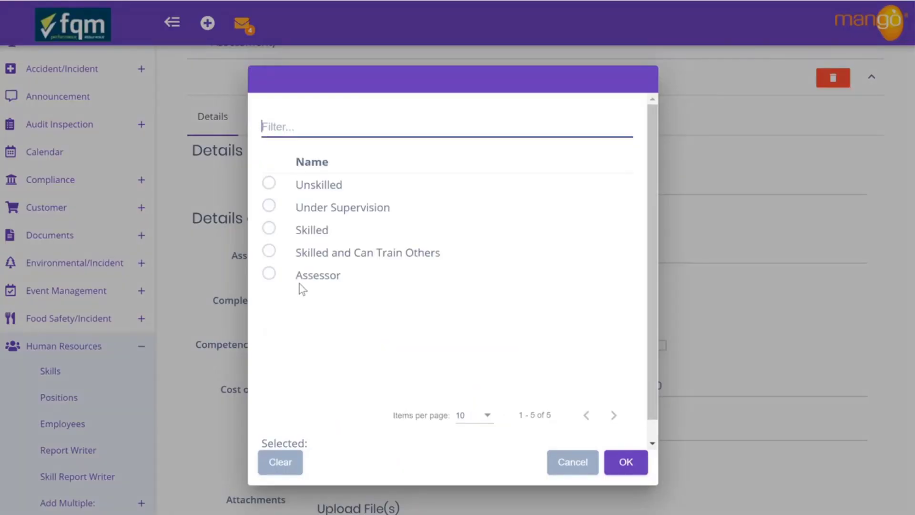
left_click(269, 228)
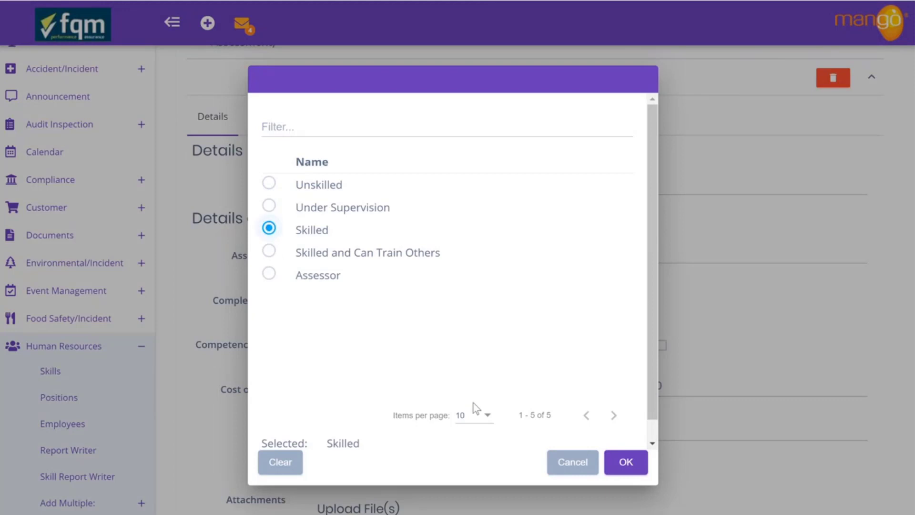
left_click(621, 463)
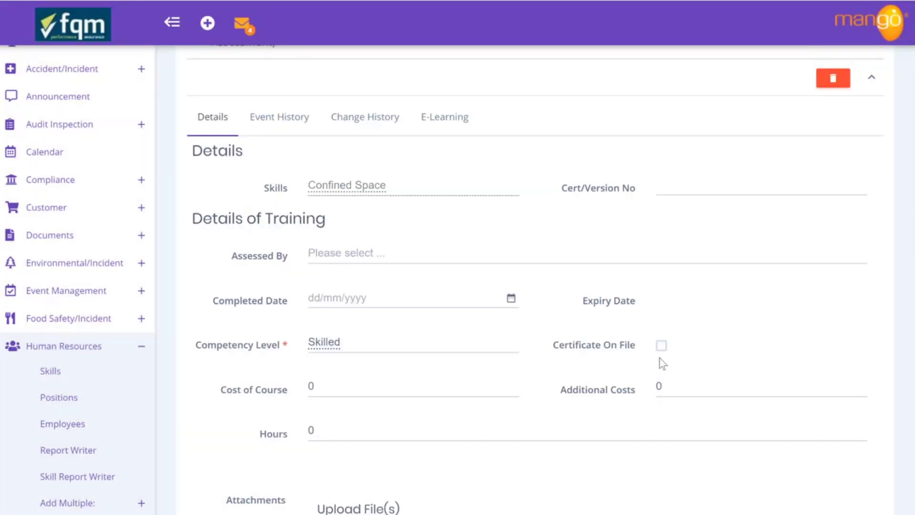
left_click(660, 345)
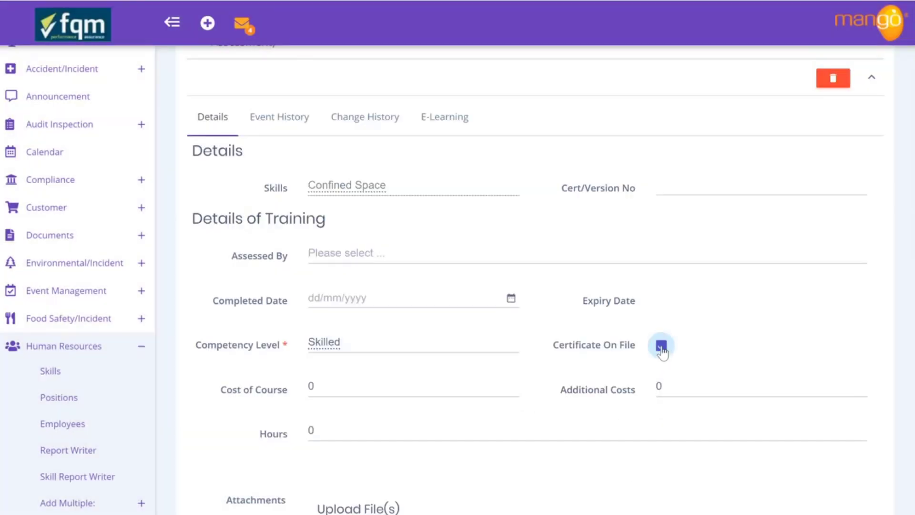
left_click(511, 300)
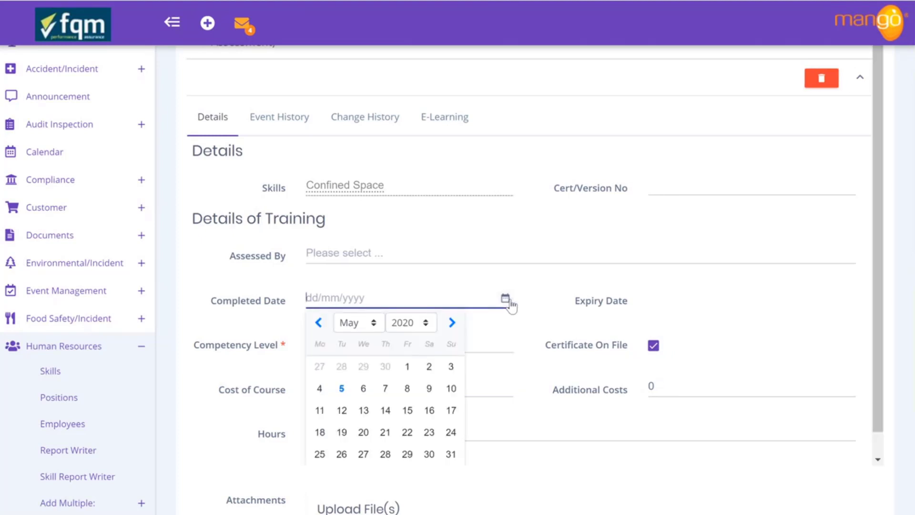
left_click(426, 323)
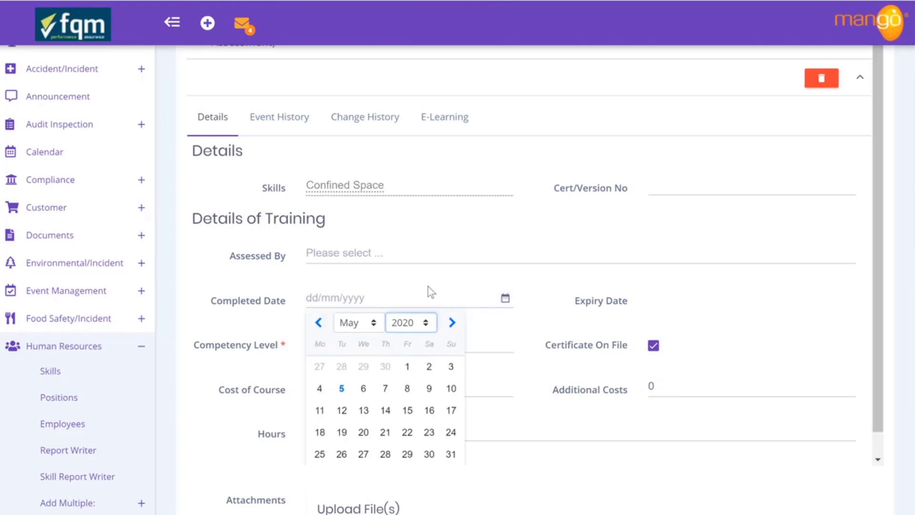
key("Up")
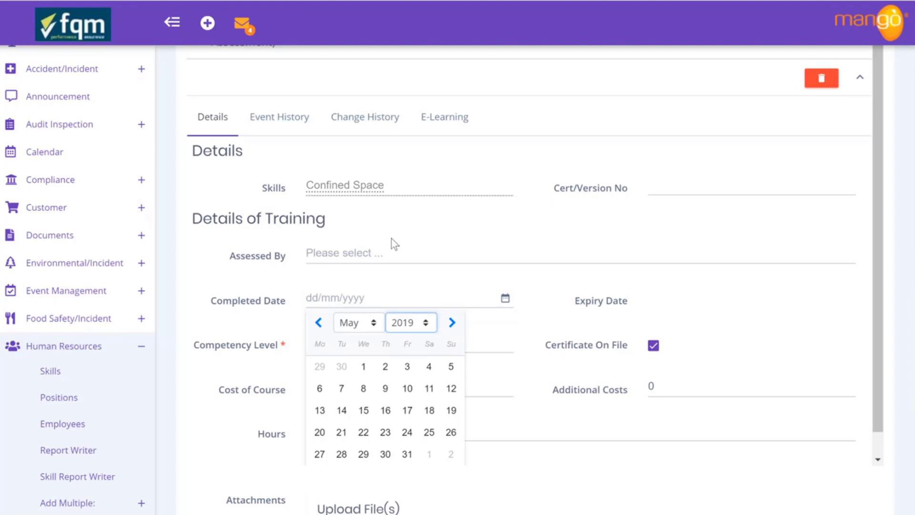
left_click(363, 367)
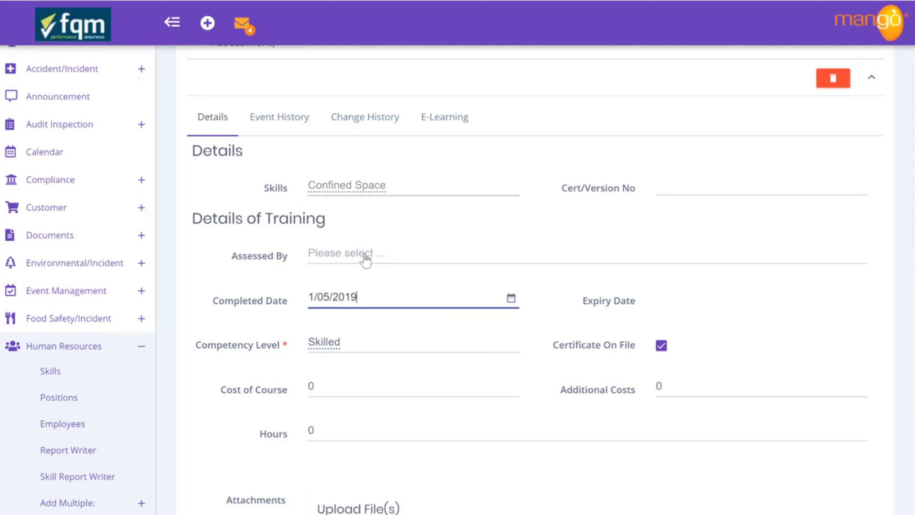
Attach Certificate - Confined Space.gif to the Confined Space skill
scroll(366, 259, "down", 3)
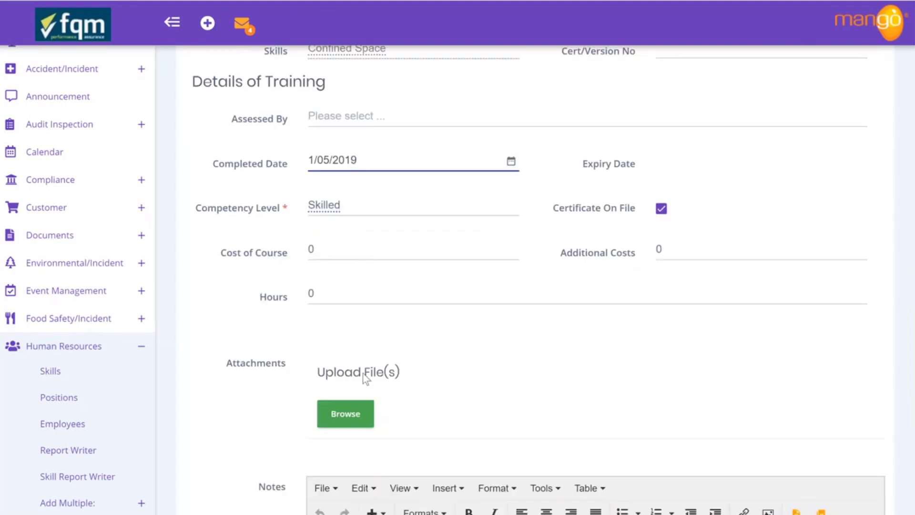
left_click(354, 414)
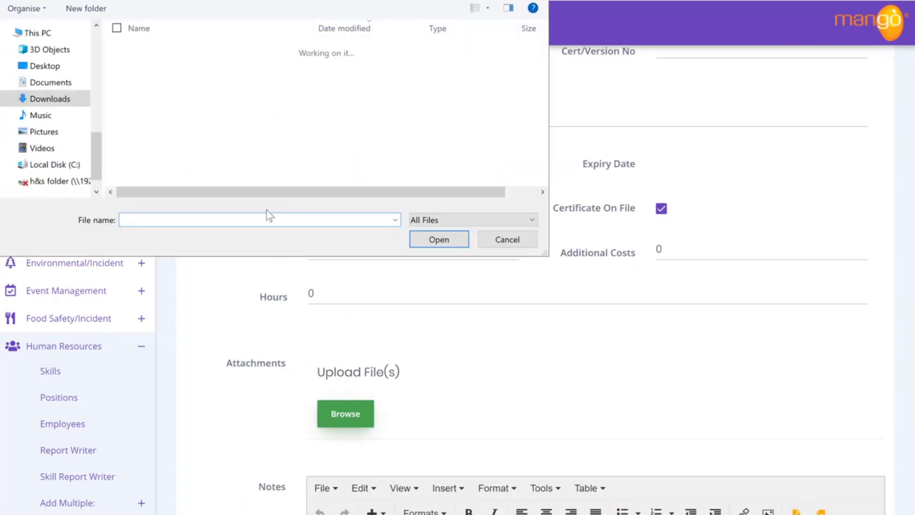
scroll(205, 105, "down", 4)
scroll(204, 106, "down", 10)
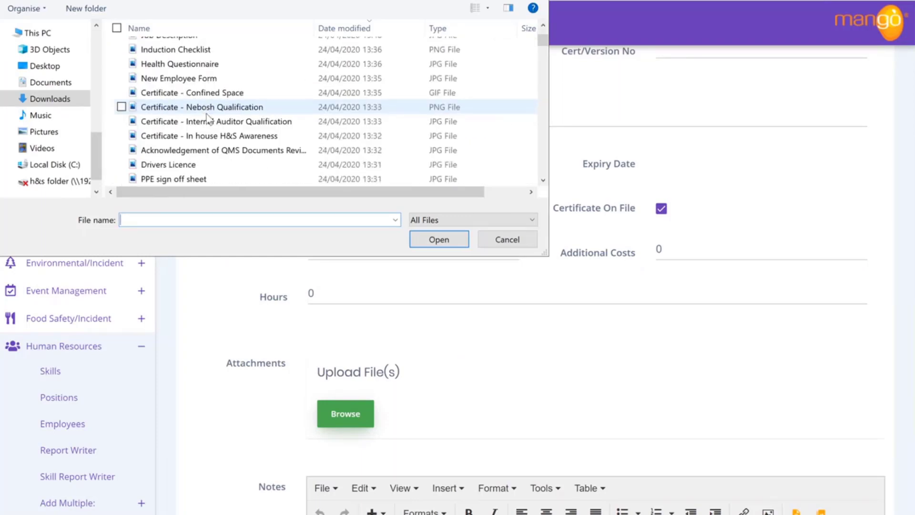
left_click(224, 95)
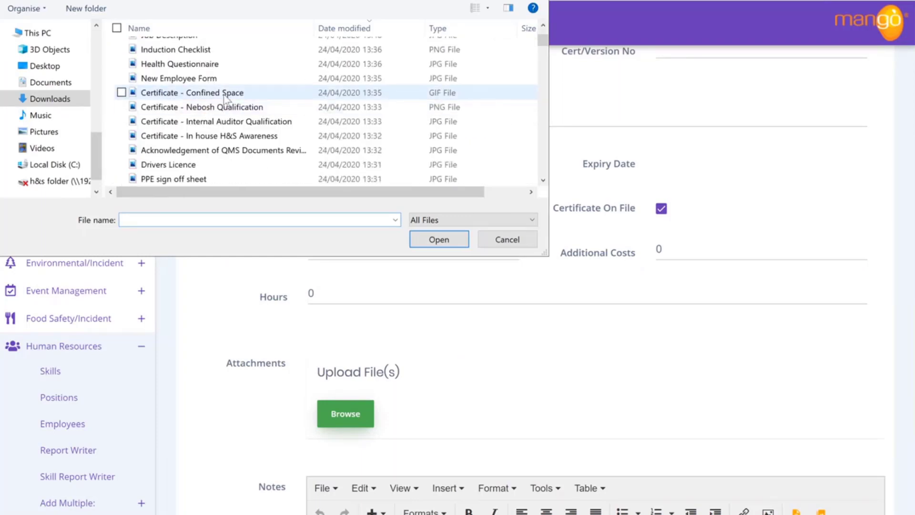
left_click(435, 238)
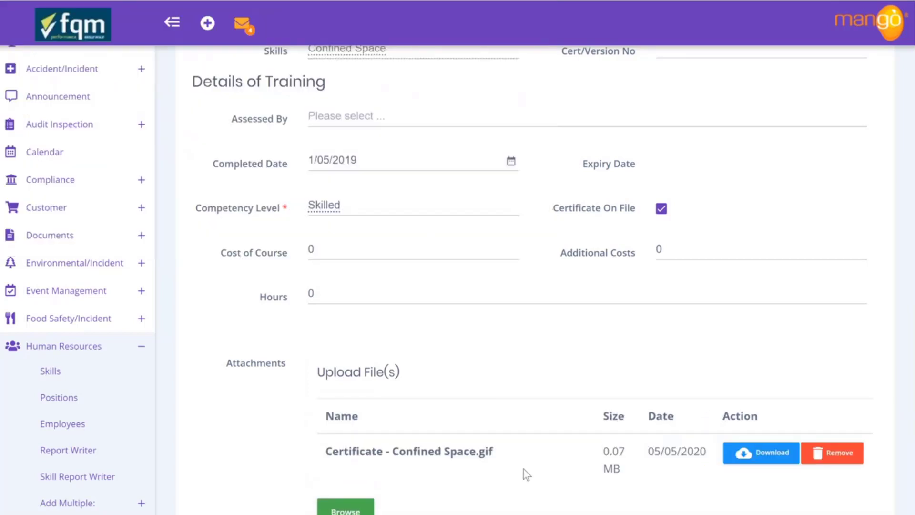
scroll(500, 445, "up", 15)
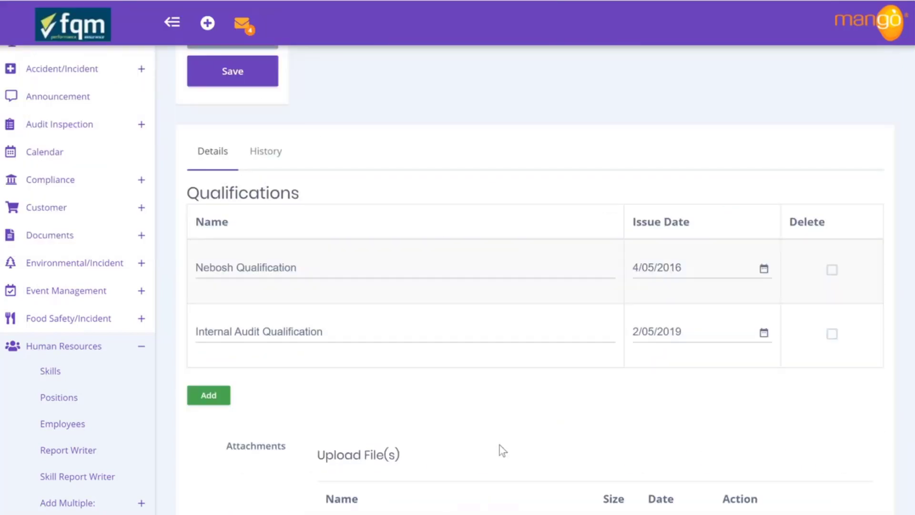
Save the skills and expand the Confined Space row to check Skilled, 01/05/2019 to 01/05/2022
left_click(243, 83)
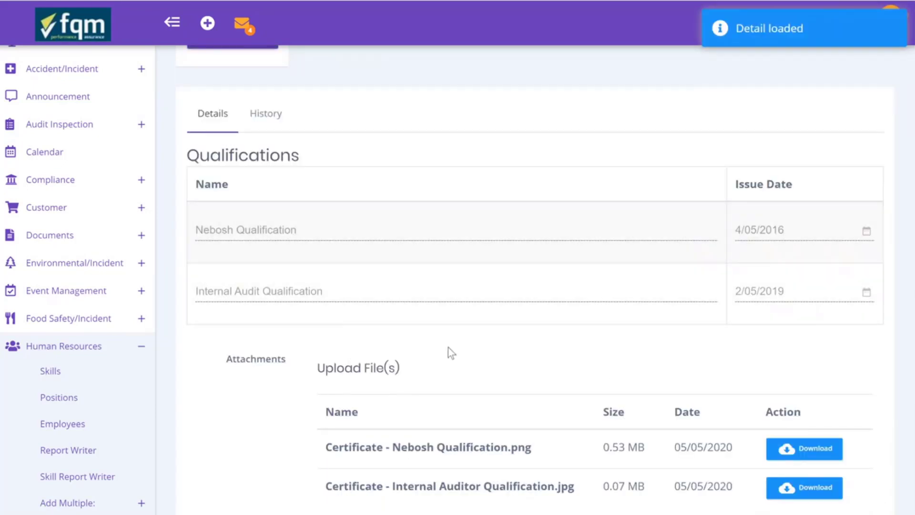
scroll(448, 347, "down", 10)
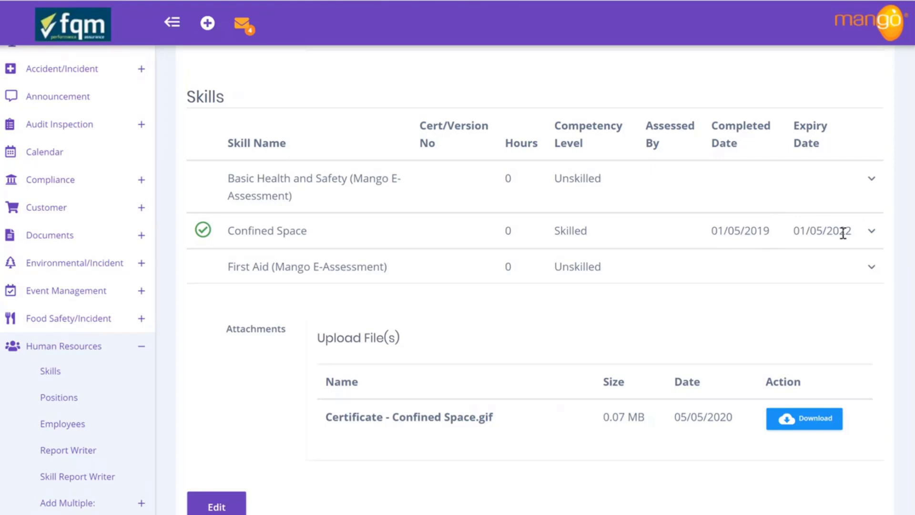
left_click(872, 233)
scroll(802, 345, "down", 4)
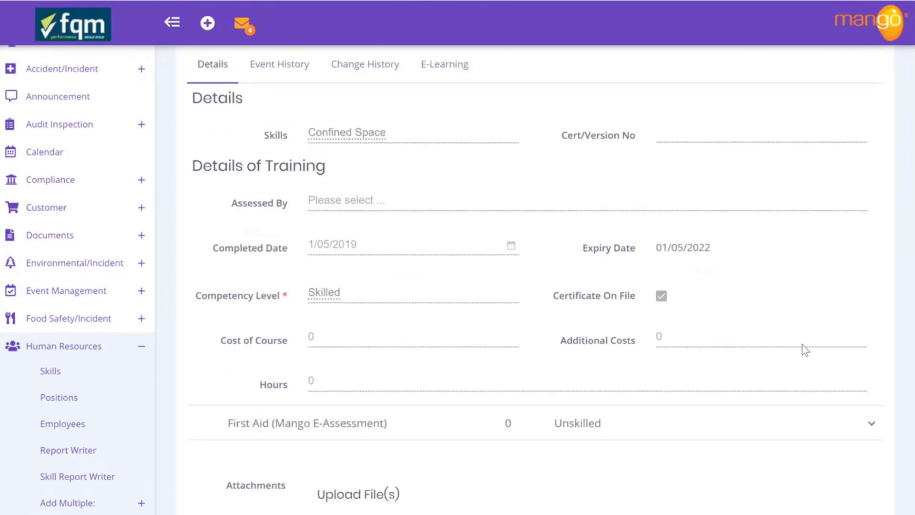
scroll(802, 344, "down", 2)
scroll(802, 345, "up", 2)
scroll(802, 345, "up", 2)
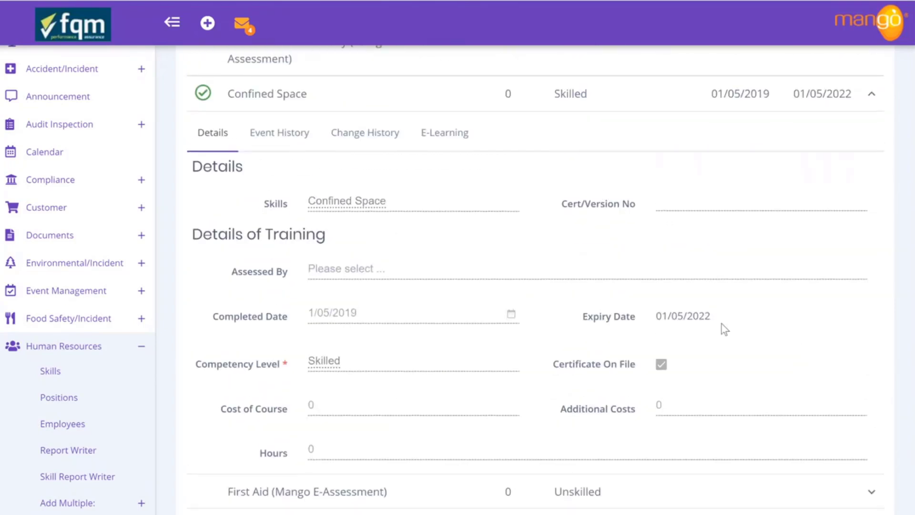
Review the Confined Space Event History, then collapse the row
left_click(297, 138)
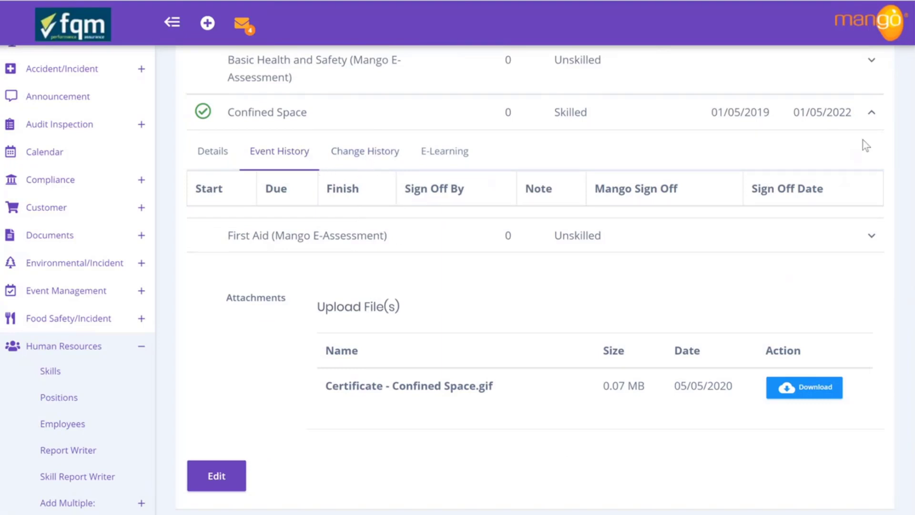
left_click(872, 113)
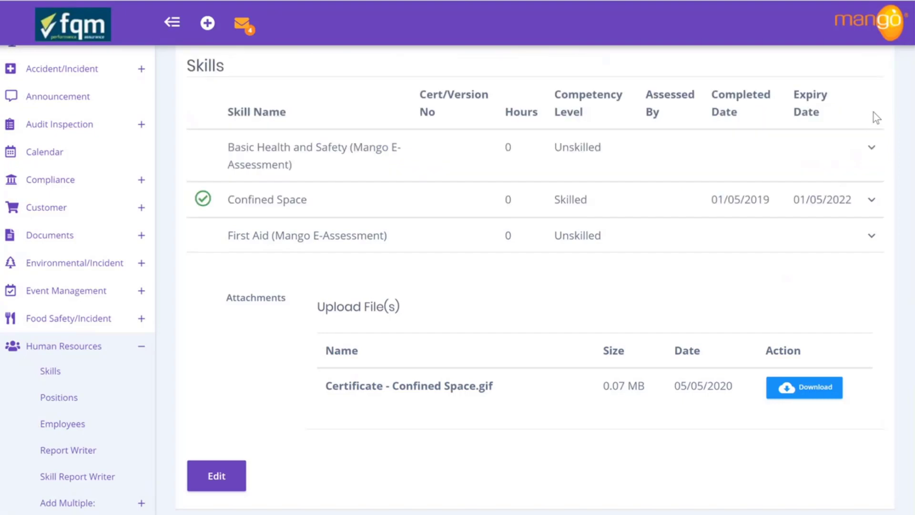
scroll(723, 256, "up", 6)
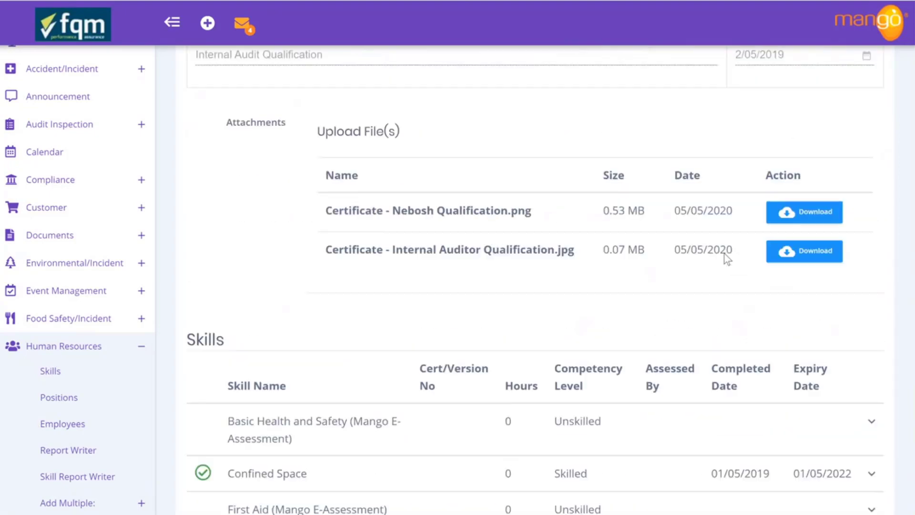
scroll(725, 253, "up", 7)
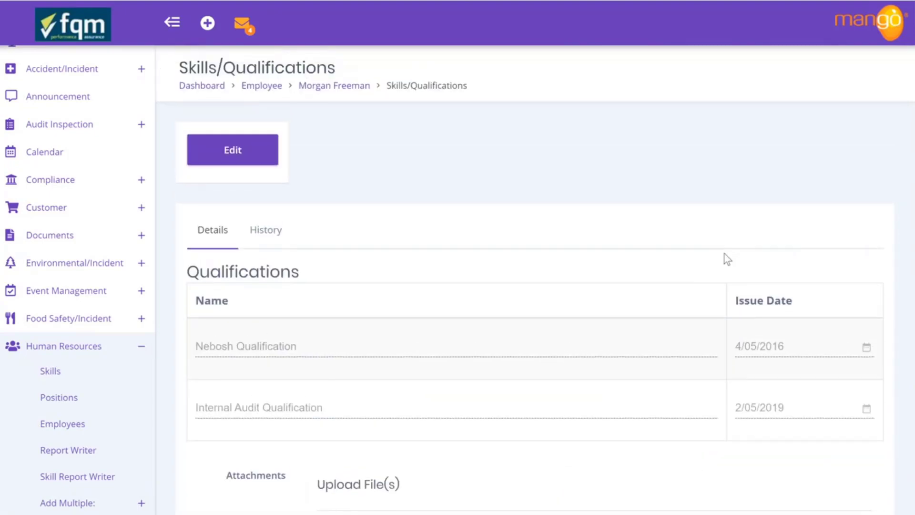
scroll(726, 258, "down", 13)
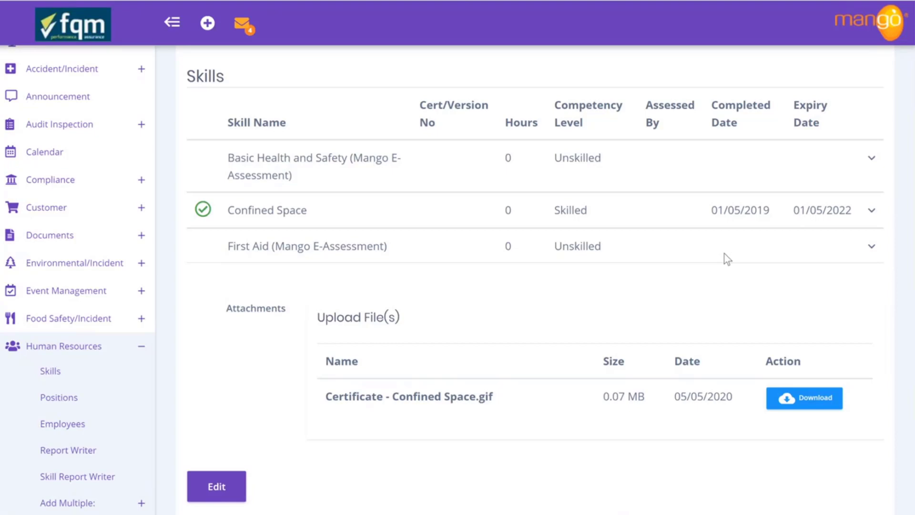
scroll(726, 258, "up", 10)
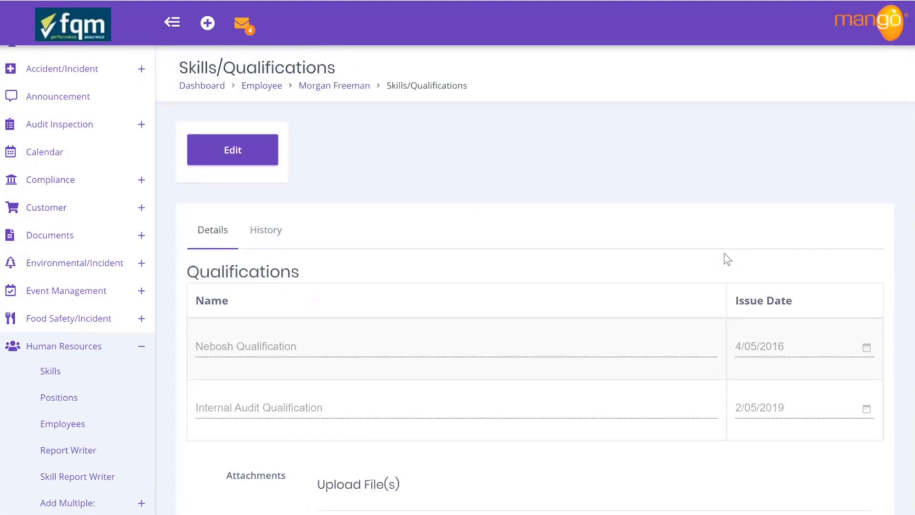
Go back to the employee's record and start a new adhoc training entry
left_click(316, 86)
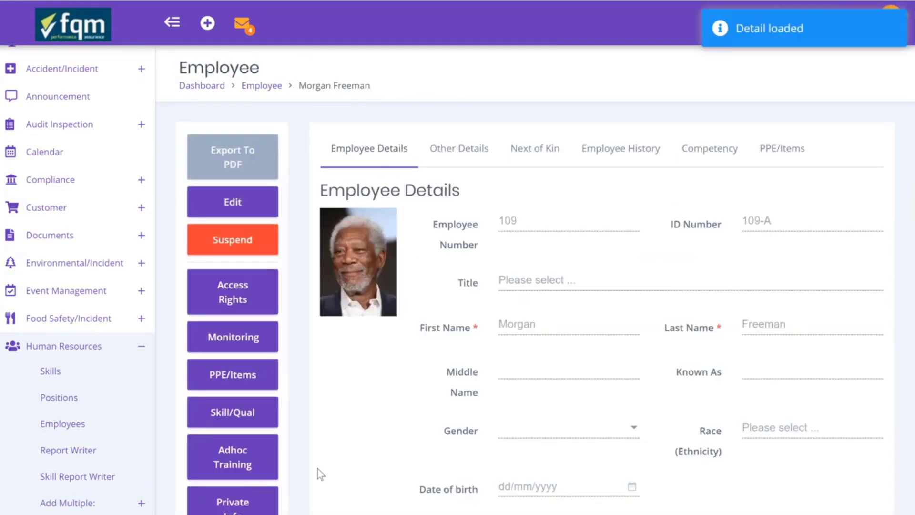
scroll(317, 471, "down", 2)
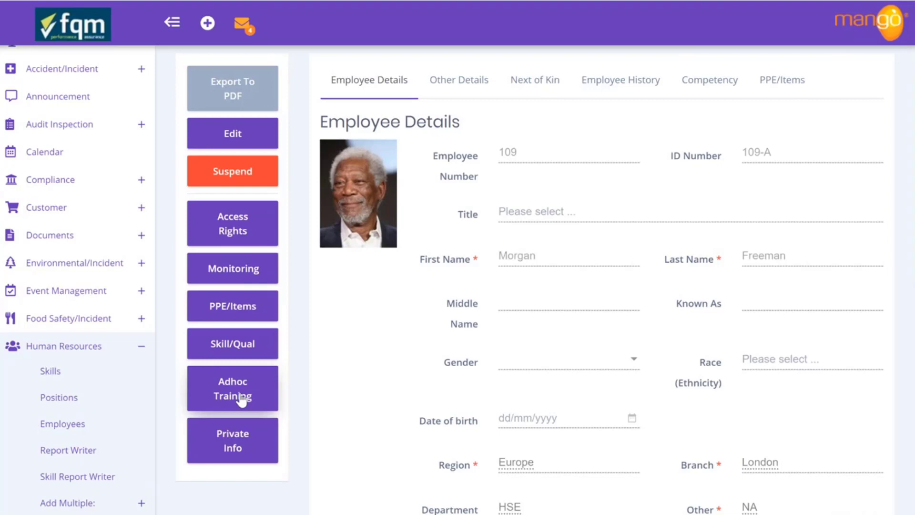
left_click(241, 399)
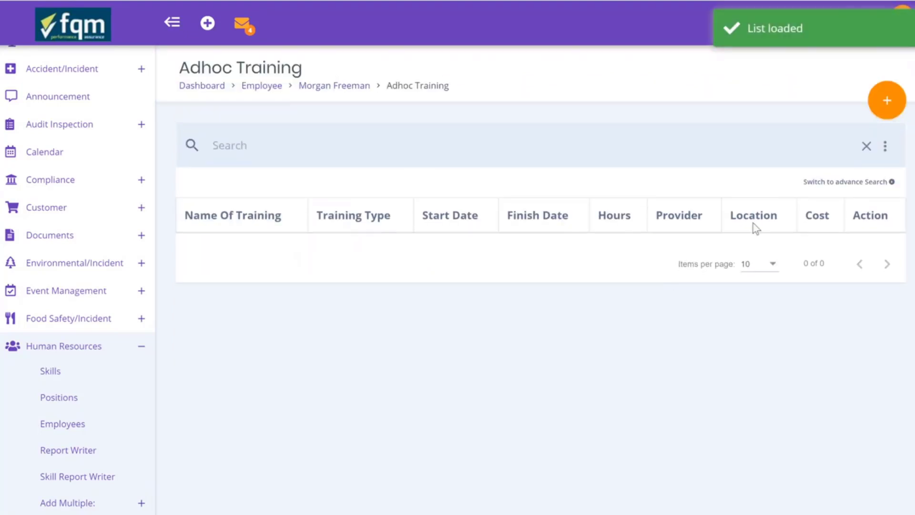
left_click(885, 102)
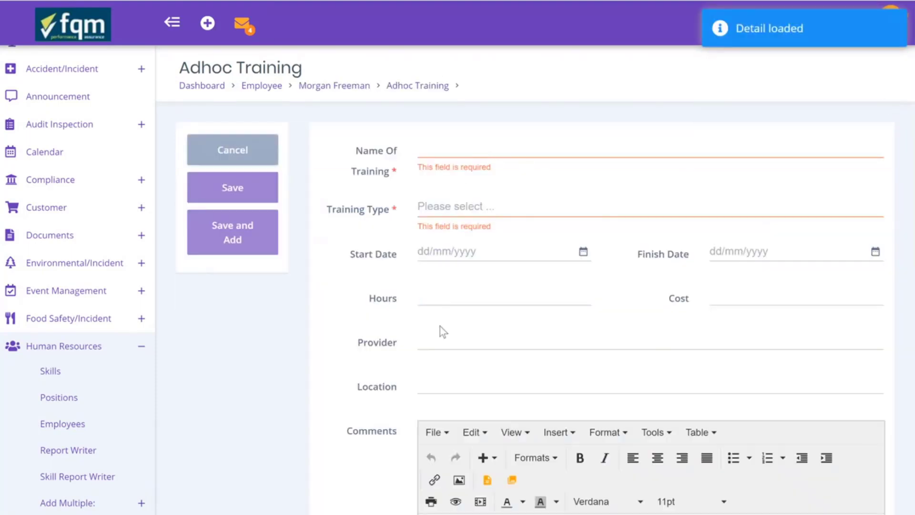
Attach the Certificate - In house H&S Awareness file to the new training
scroll(439, 327, "down", 9)
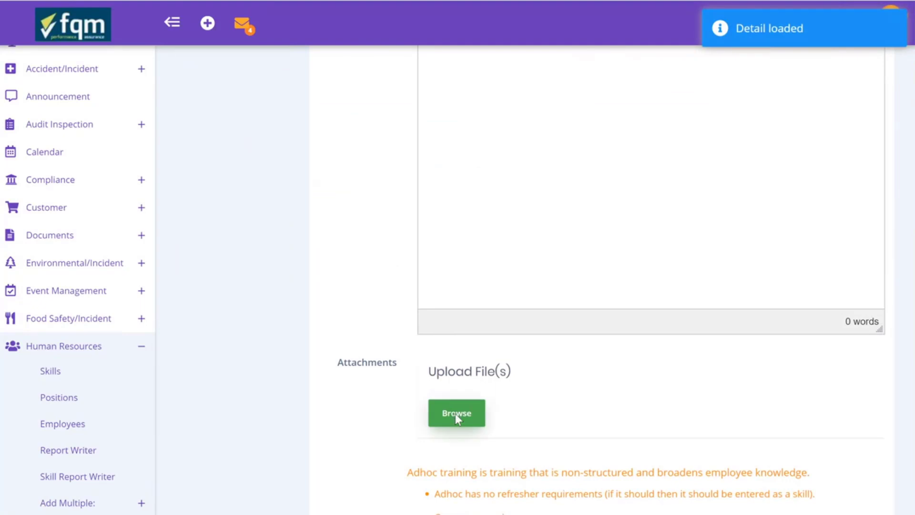
left_click(456, 413)
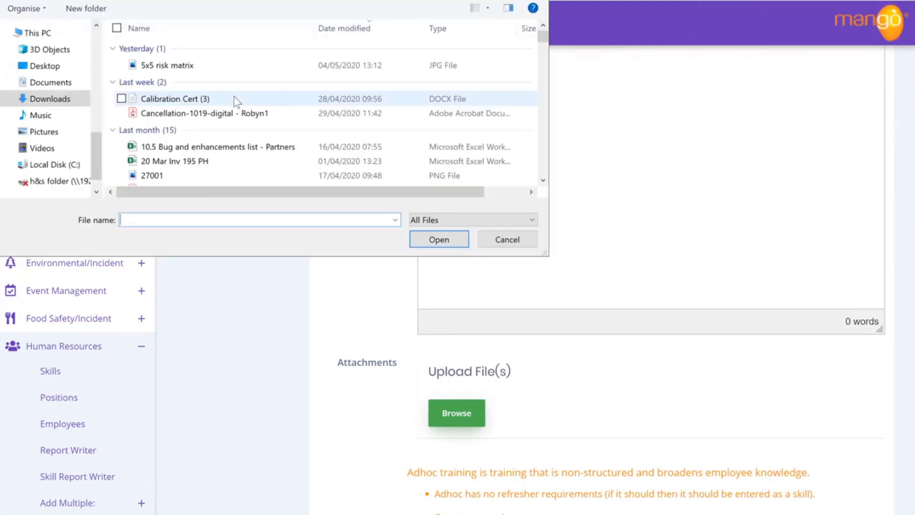
scroll(233, 96, "down", 10)
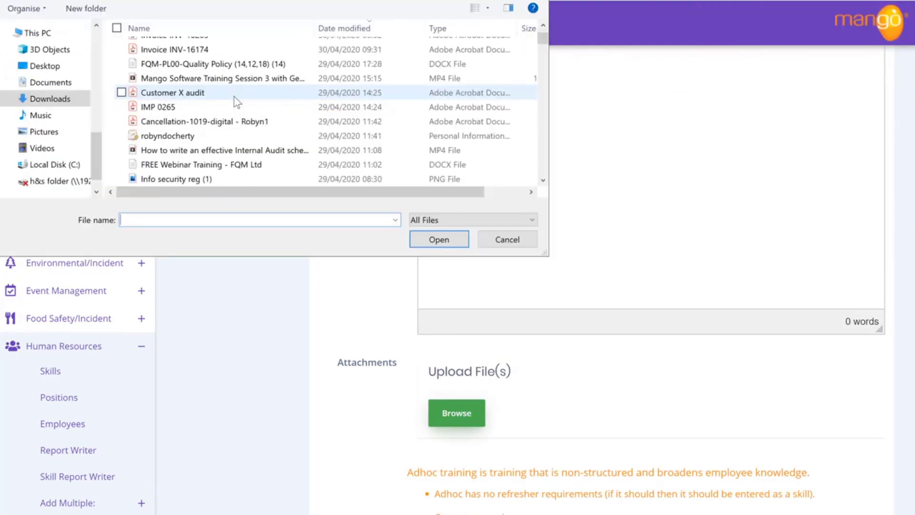
scroll(234, 96, "down", 6)
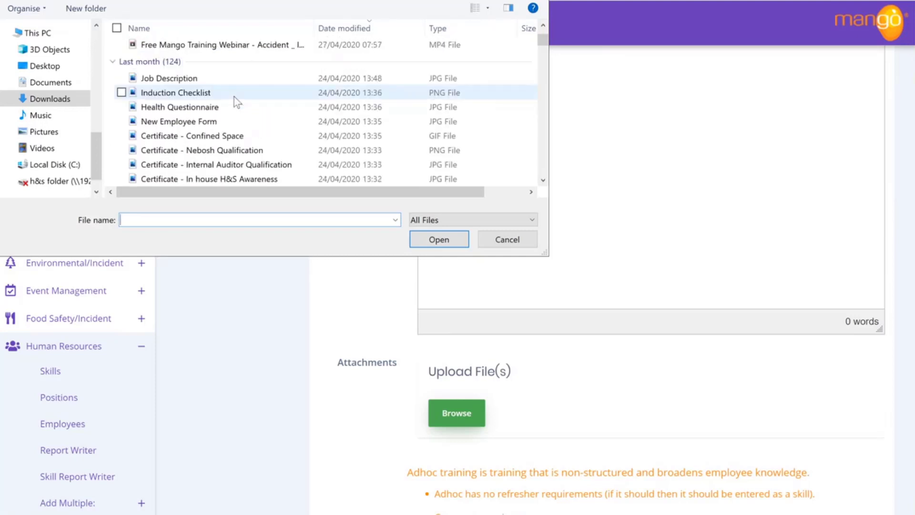
left_click(243, 180)
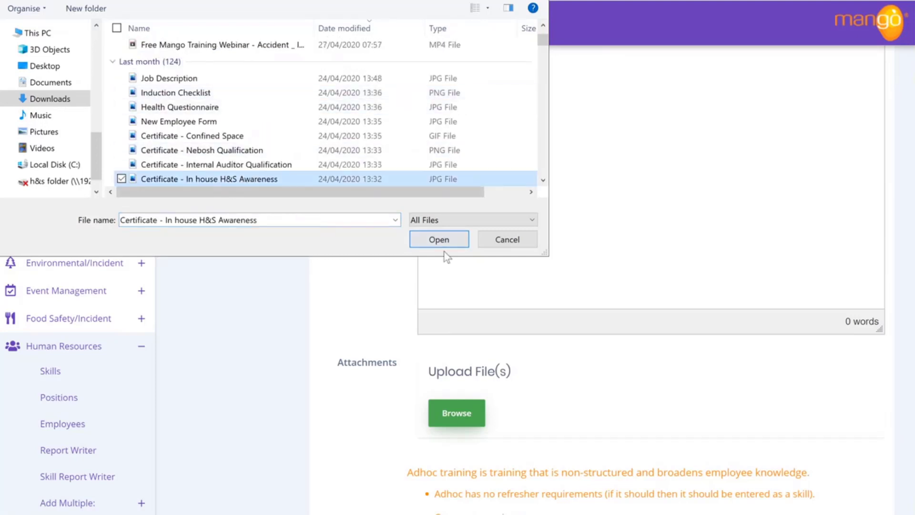
left_click(439, 241)
scroll(396, 321, "up", 10)
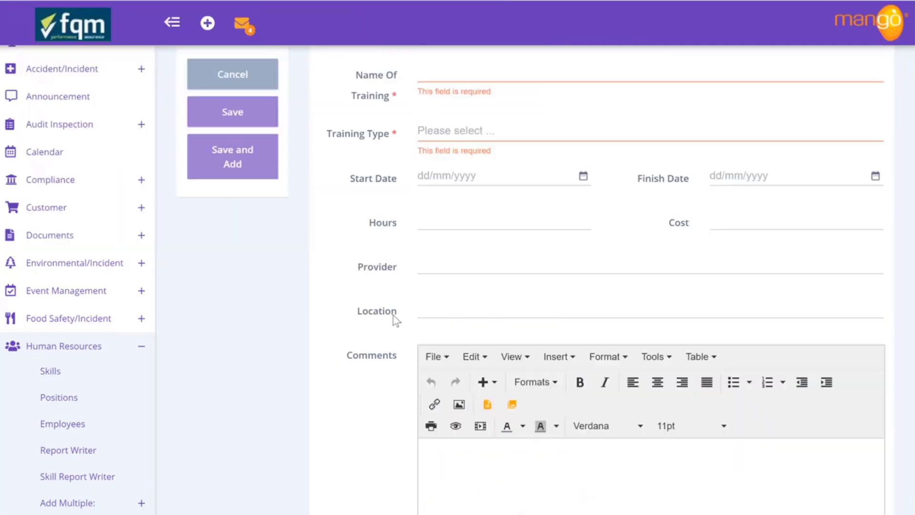
Name the training 'H&S Awareness' with training type InHouse Classroom
left_click(454, 143)
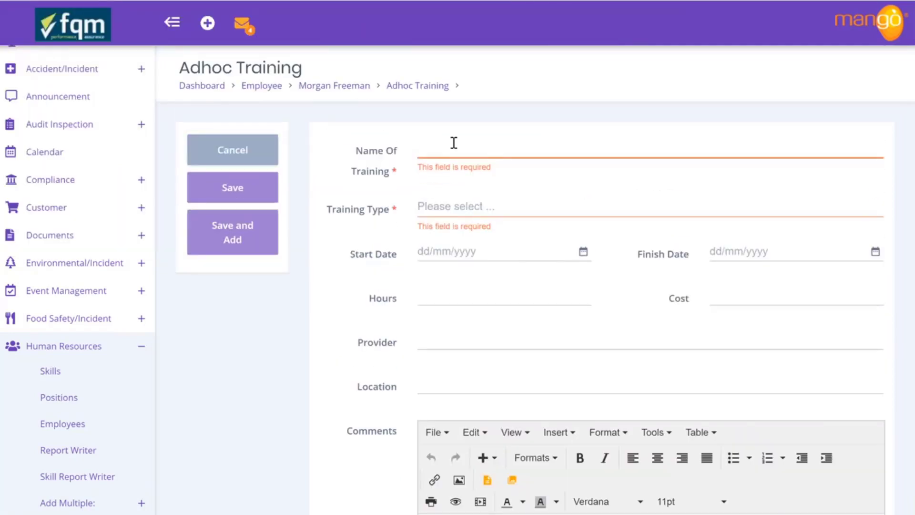
type("H&S Awareness")
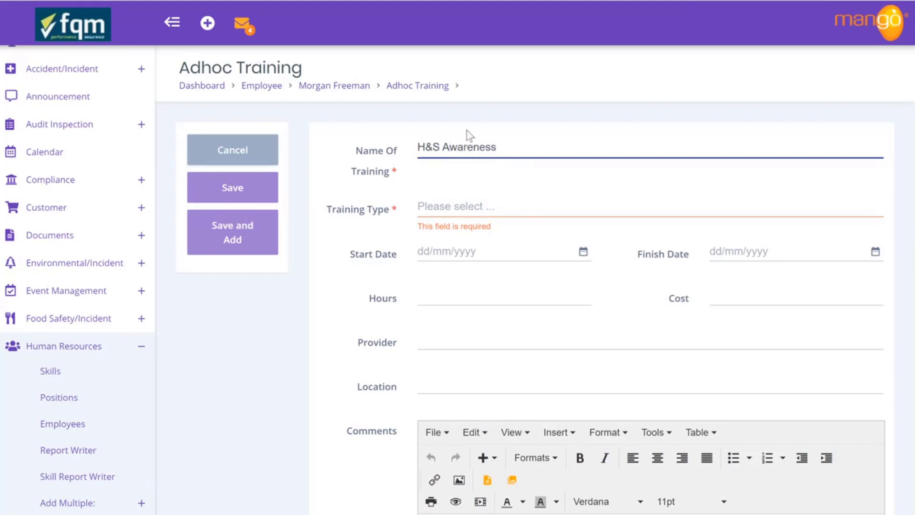
left_click(467, 208)
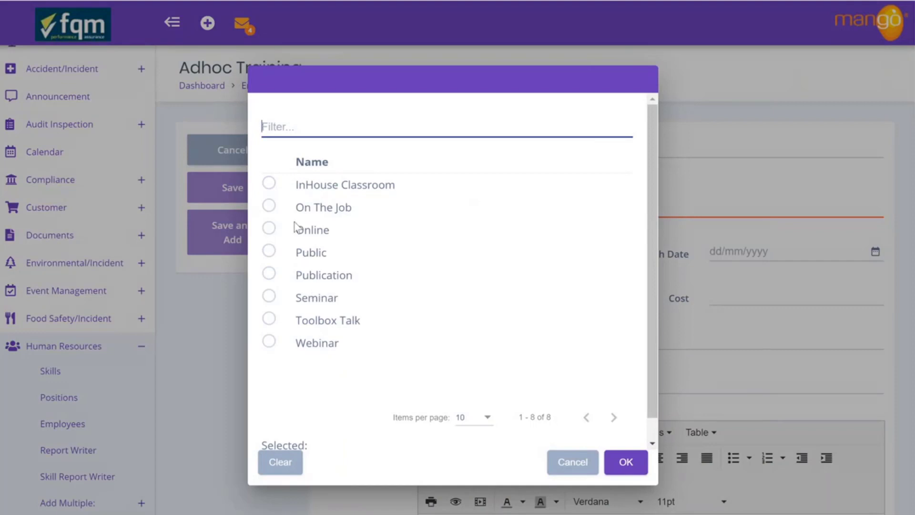
left_click(269, 187)
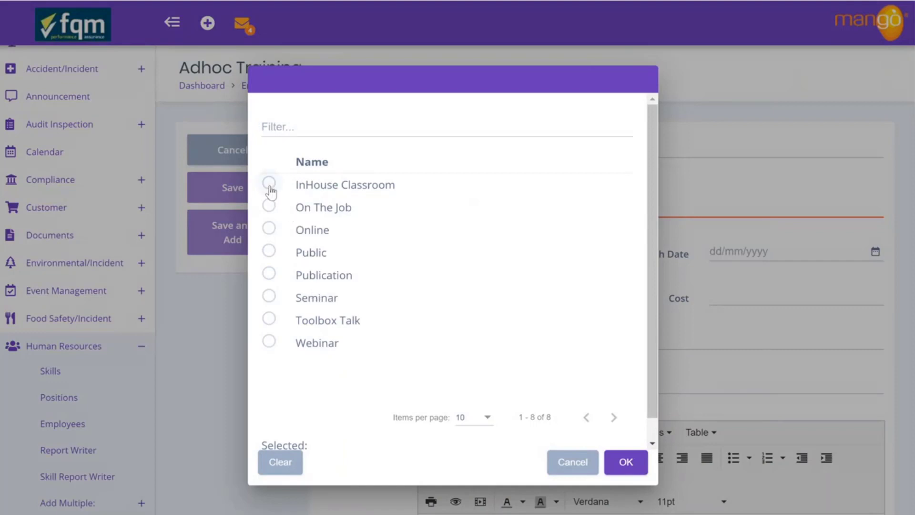
left_click(618, 459)
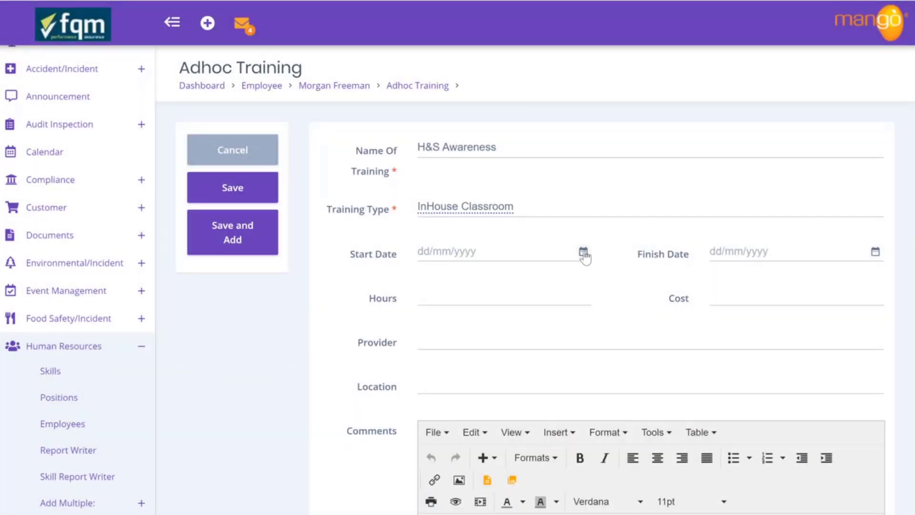
Set start and finish dates to 4/05/2020 and hours to 1
left_click(583, 253)
left_click(432, 342)
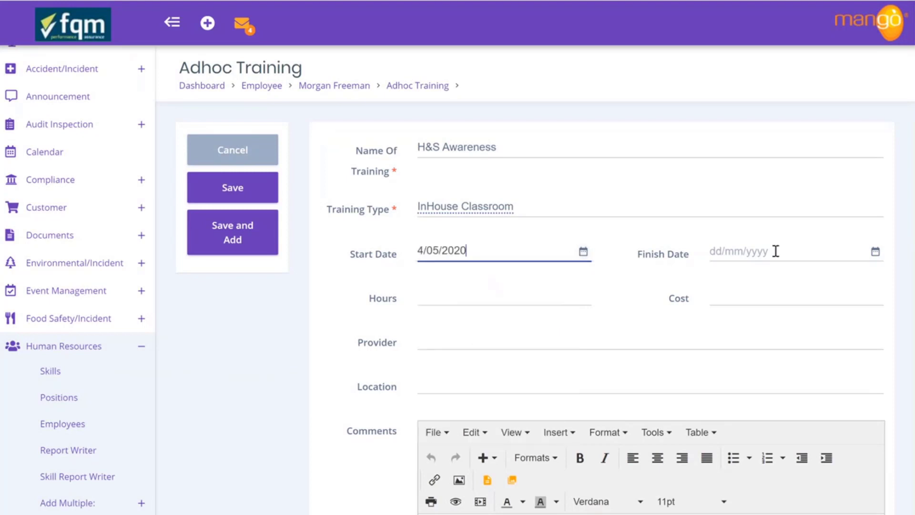
left_click(875, 251)
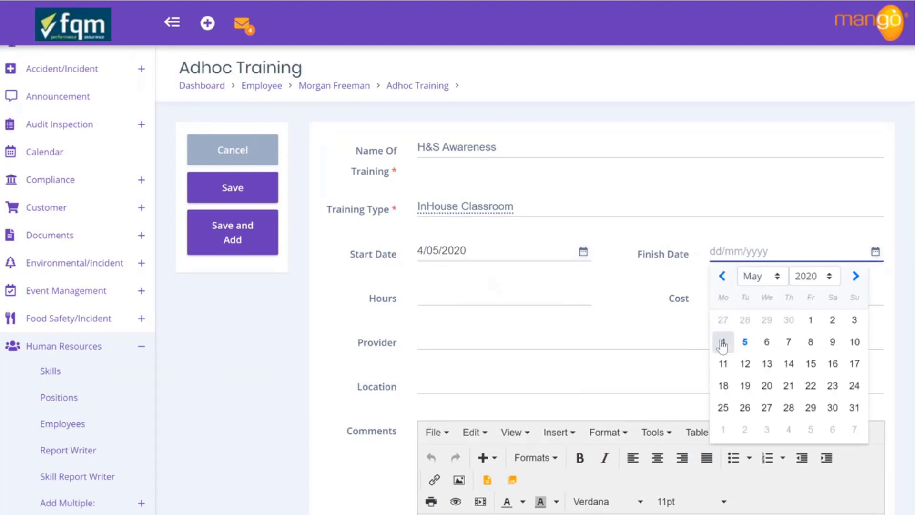
left_click(723, 343)
left_click(526, 297)
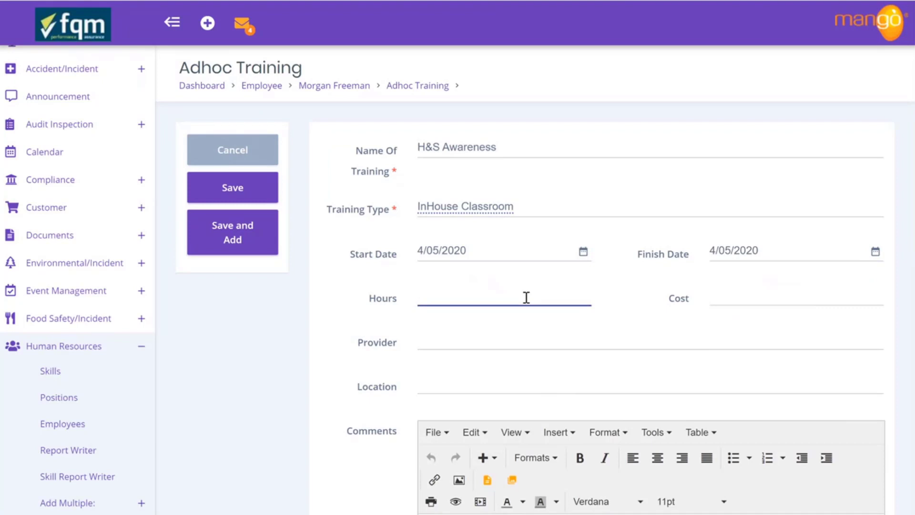
type("1")
scroll(419, 364, "down", 4)
scroll(405, 369, "down", 2)
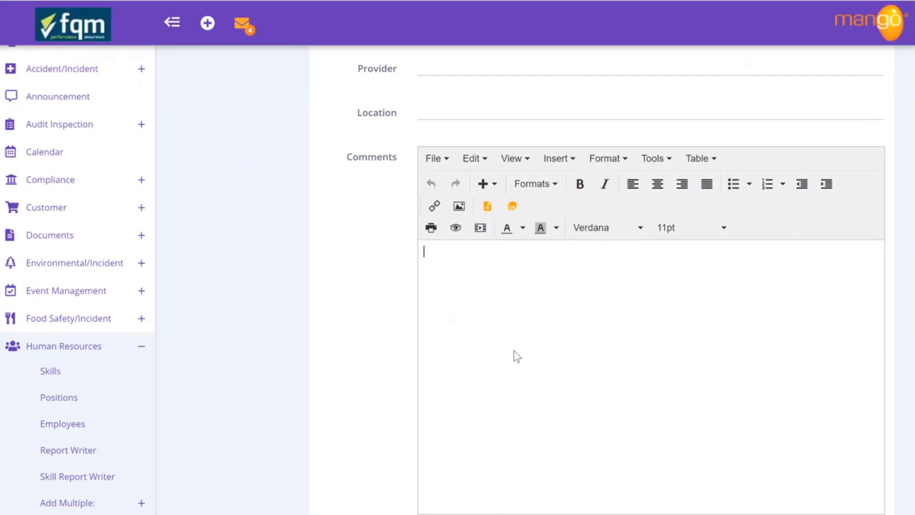
scroll(516, 355, "down", 5)
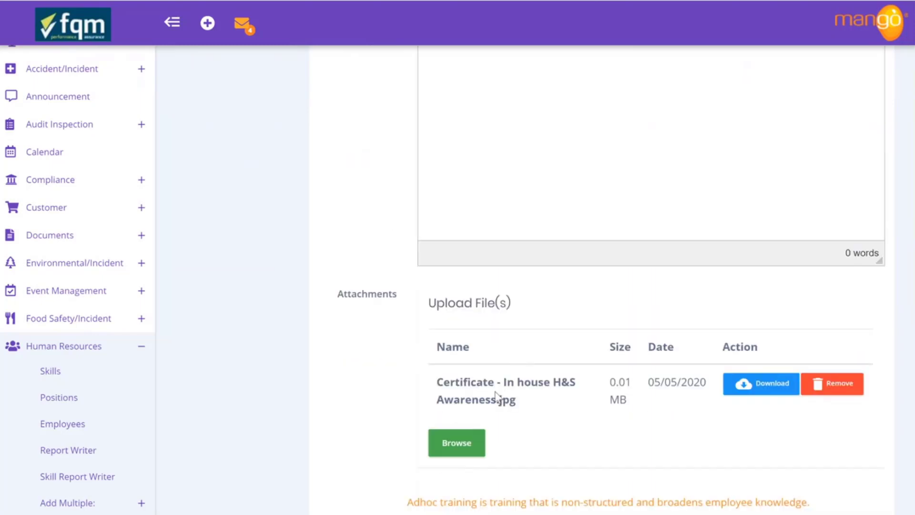
scroll(497, 395, "down", 3)
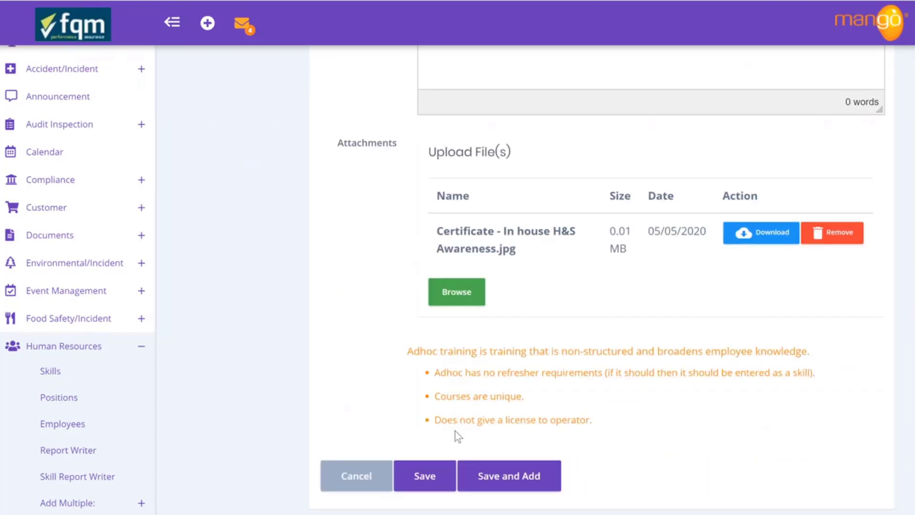
Save the H&S Awareness training and return to the employee's main record
left_click(436, 480)
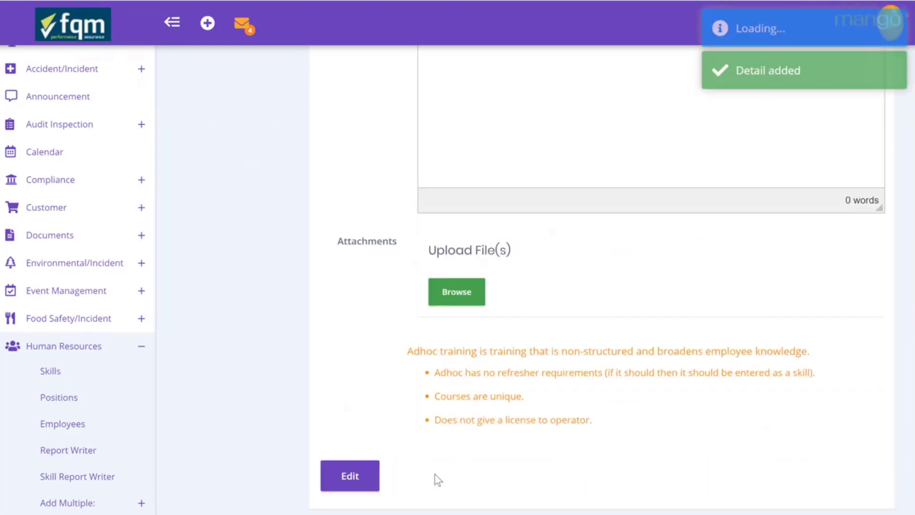
scroll(420, 346, "up", 10)
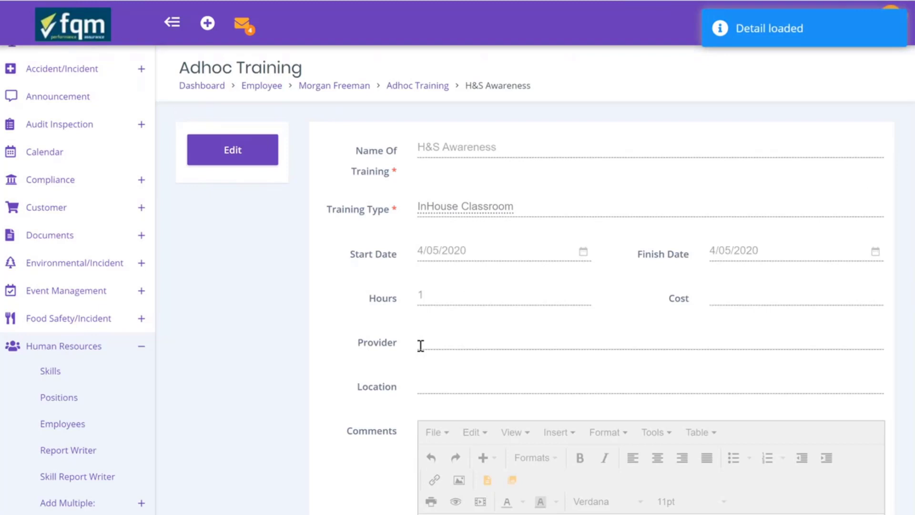
left_click(333, 86)
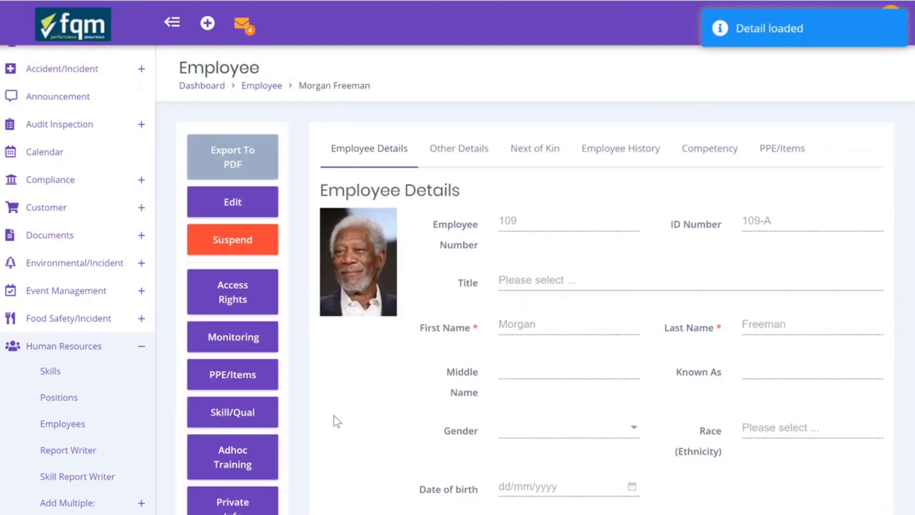
scroll(421, 413, "down", 10)
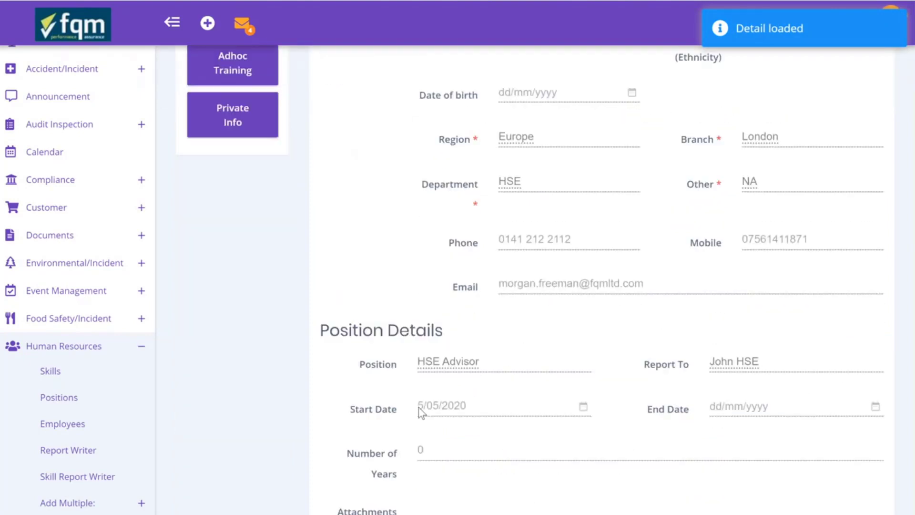
scroll(419, 413, "up", 10)
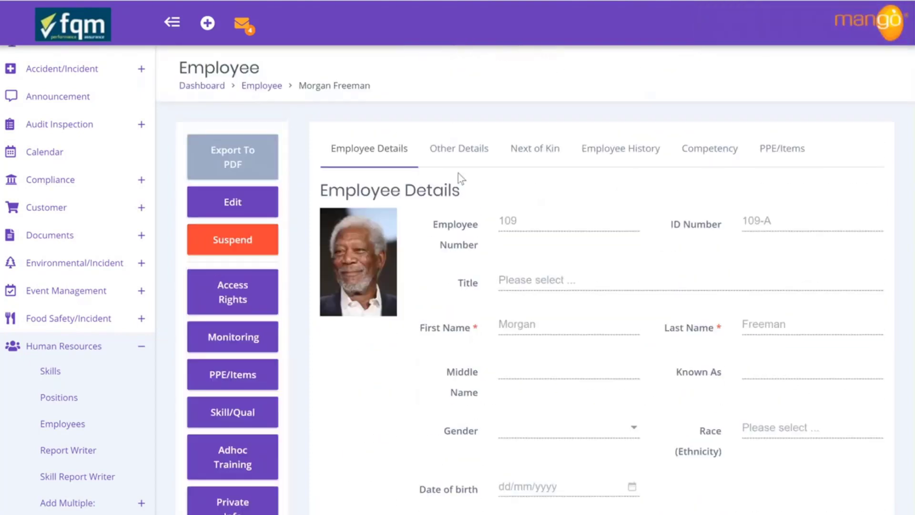
Review the employee's Other Details, Next of Kin, Employee History and Competency tabs
left_click(466, 148)
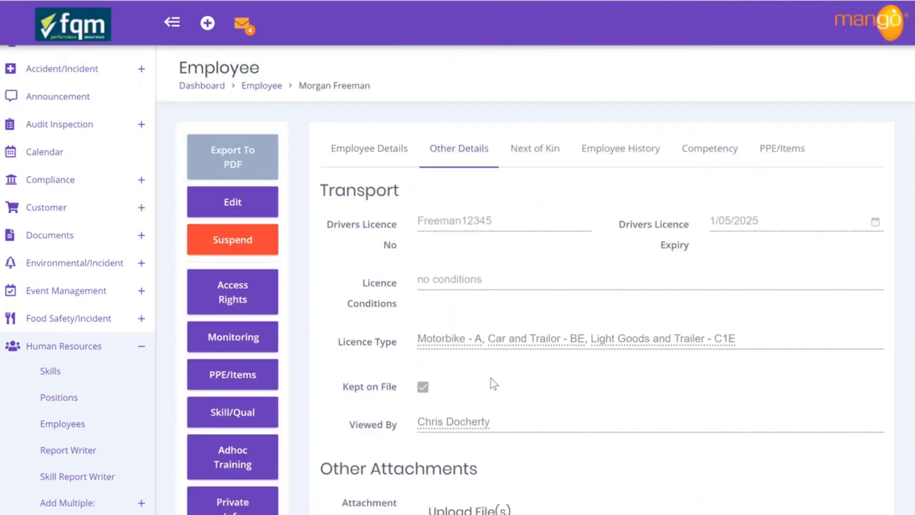
scroll(575, 435, "down", 5)
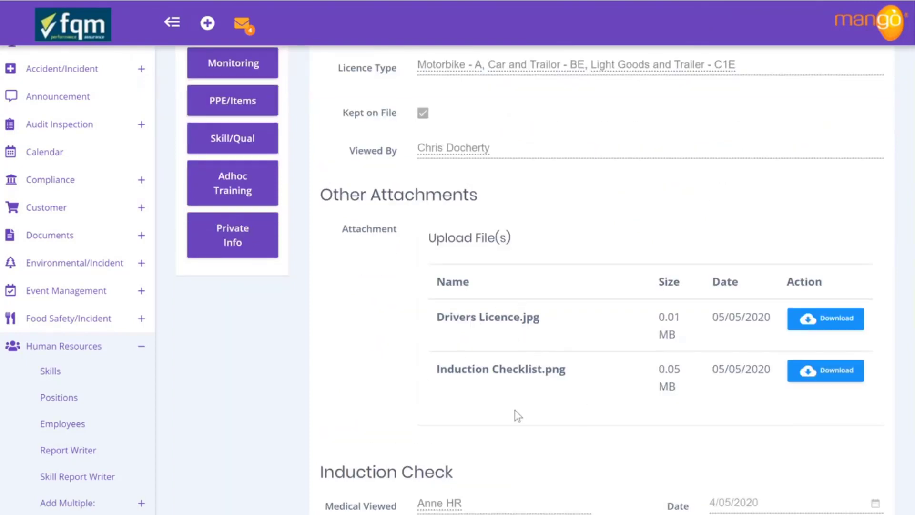
scroll(514, 411, "down", 5)
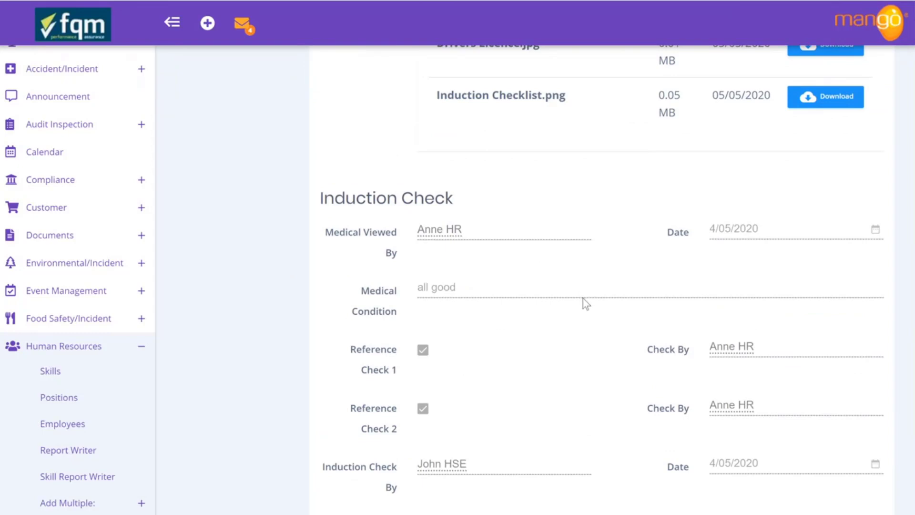
scroll(583, 299, "down", 4)
scroll(582, 300, "up", 12)
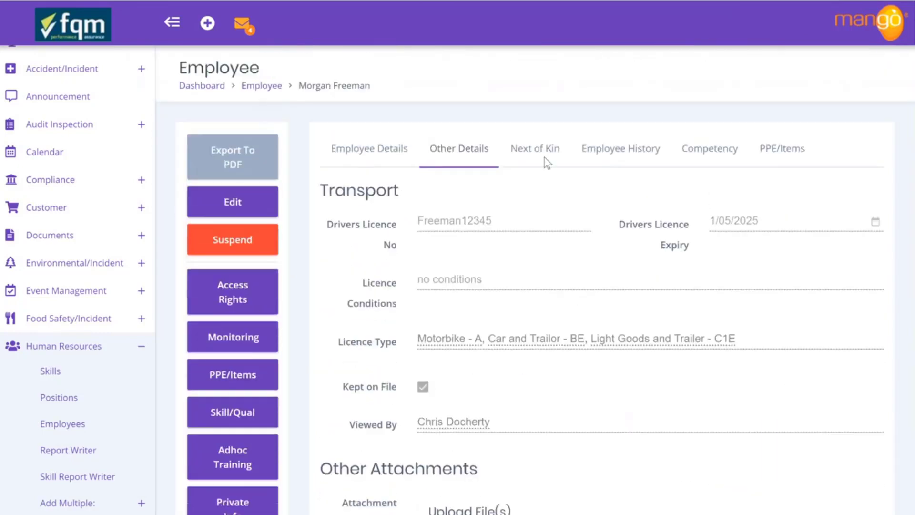
left_click(536, 153)
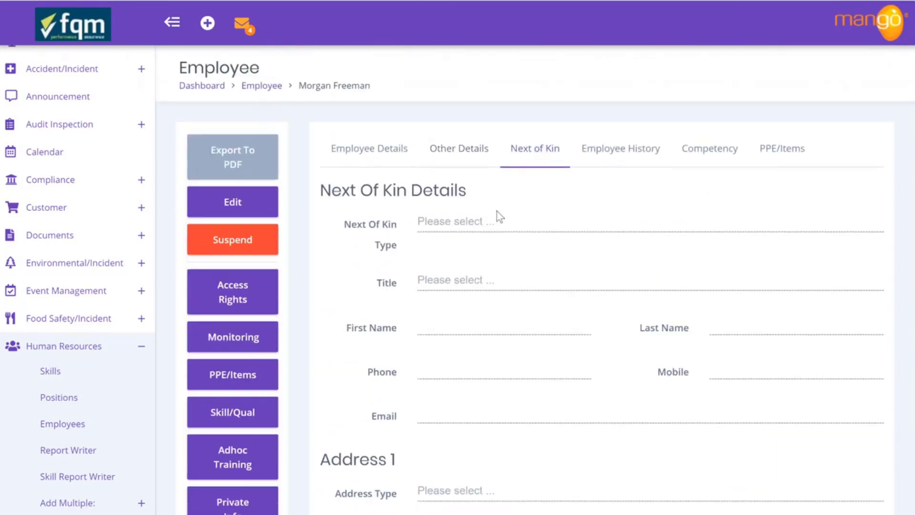
left_click(621, 155)
left_click(690, 157)
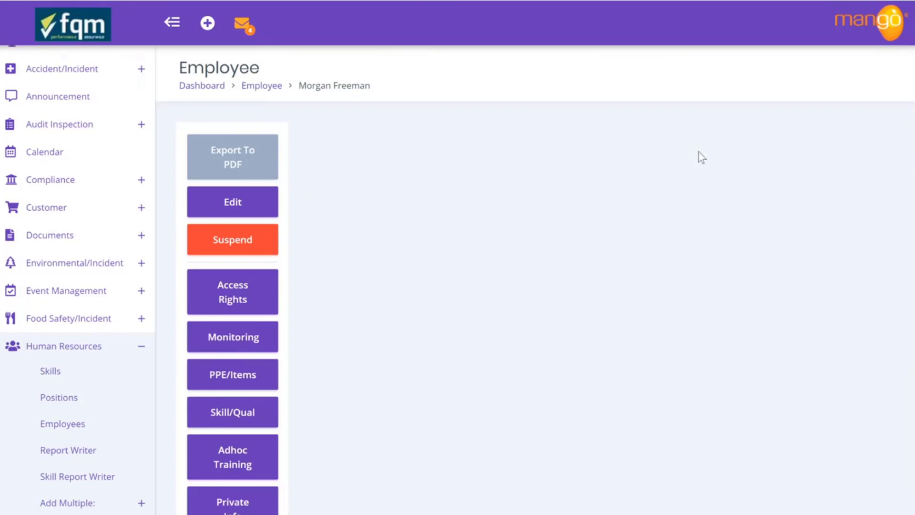
Show PPE/Items (Boots, Hard Hat, iPHONE, Mask issued 04/05/2020), then expand the labelled sidebar menu
left_click(178, 24)
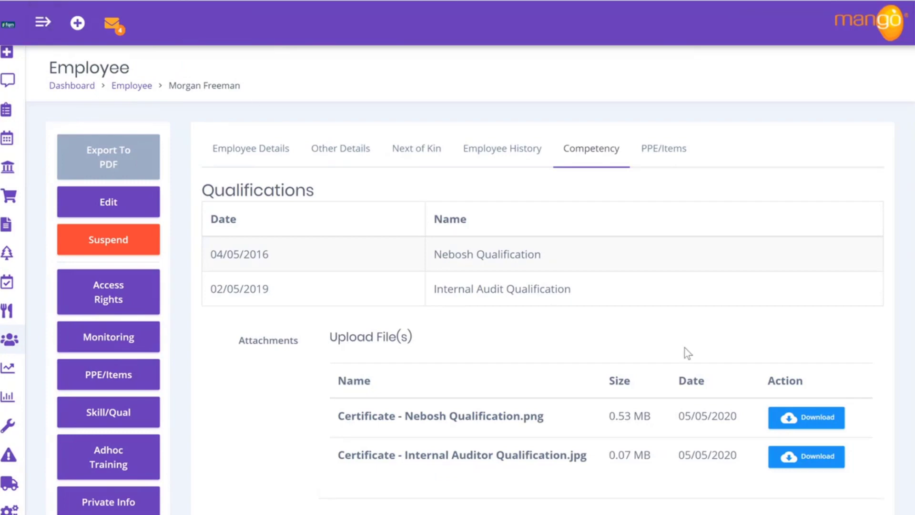
scroll(684, 348, "down", 13)
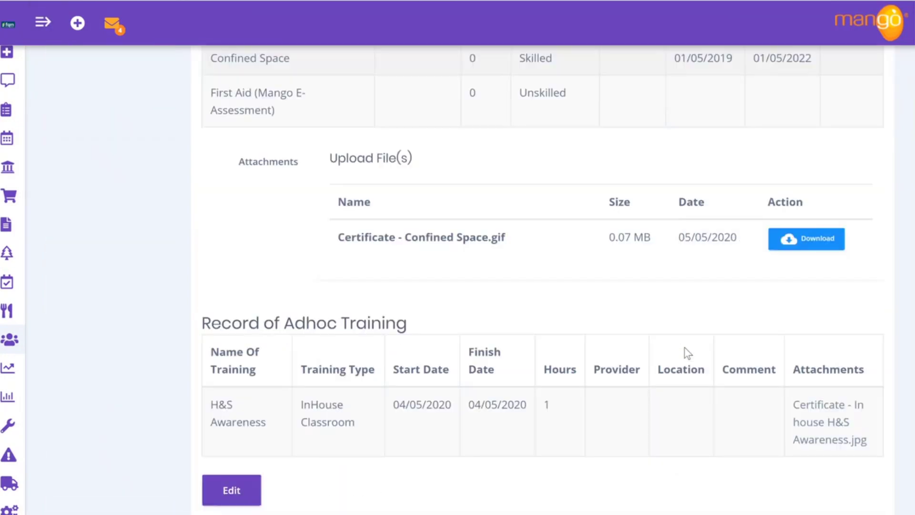
scroll(684, 348, "down", 1)
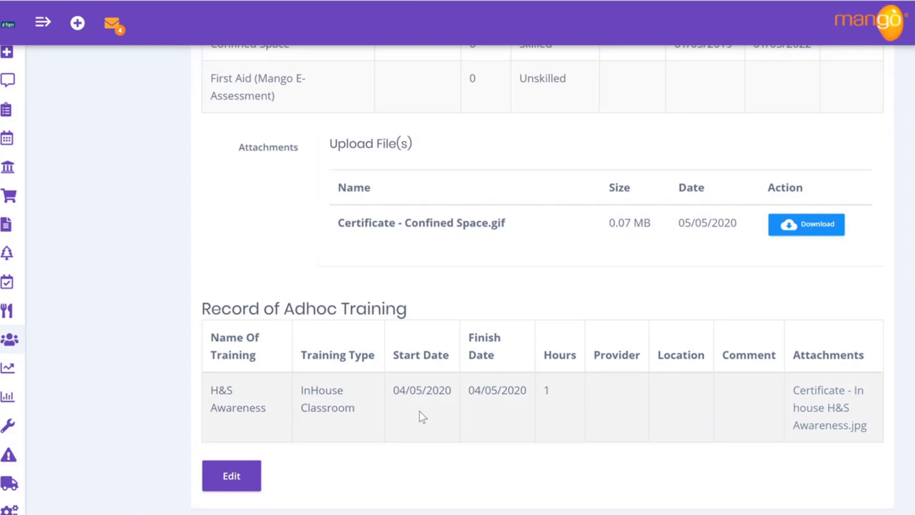
scroll(419, 411, "up", 14)
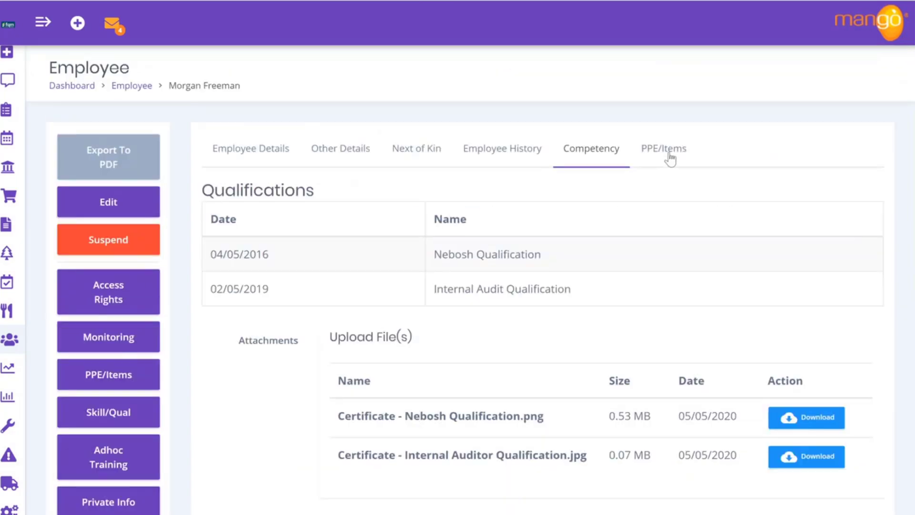
left_click(670, 158)
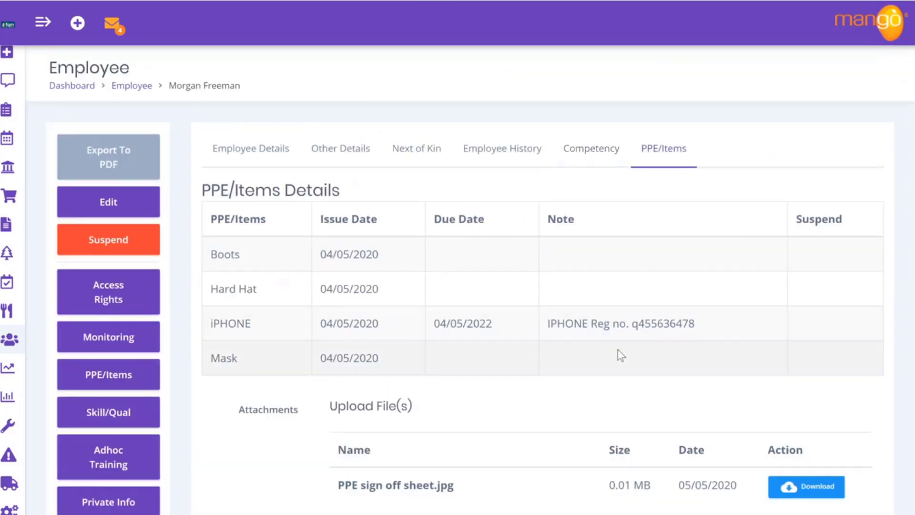
scroll(619, 354, "down", 3)
scroll(616, 351, "up", 3)
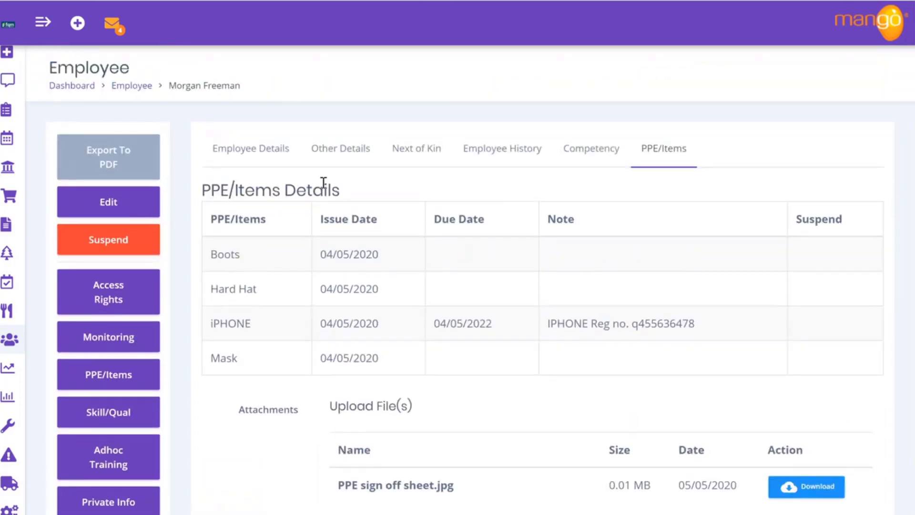
left_click(40, 27)
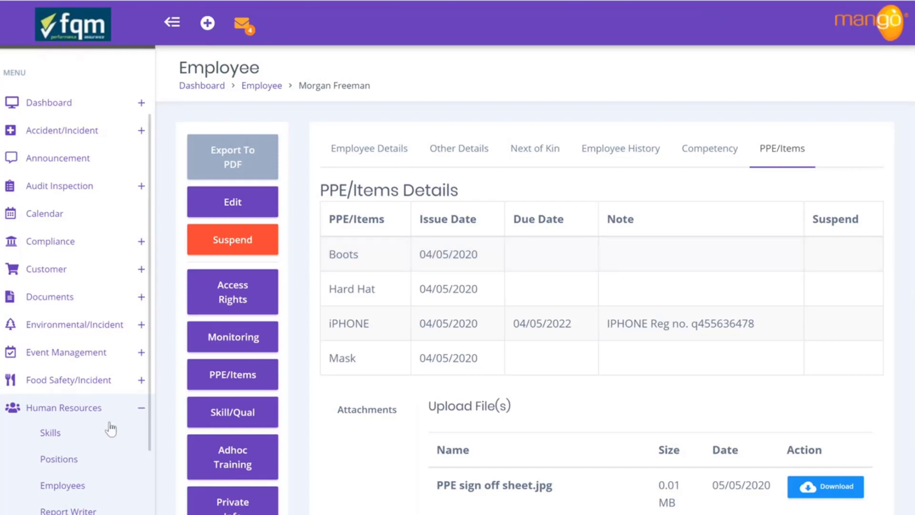
scroll(111, 429, "down", 5)
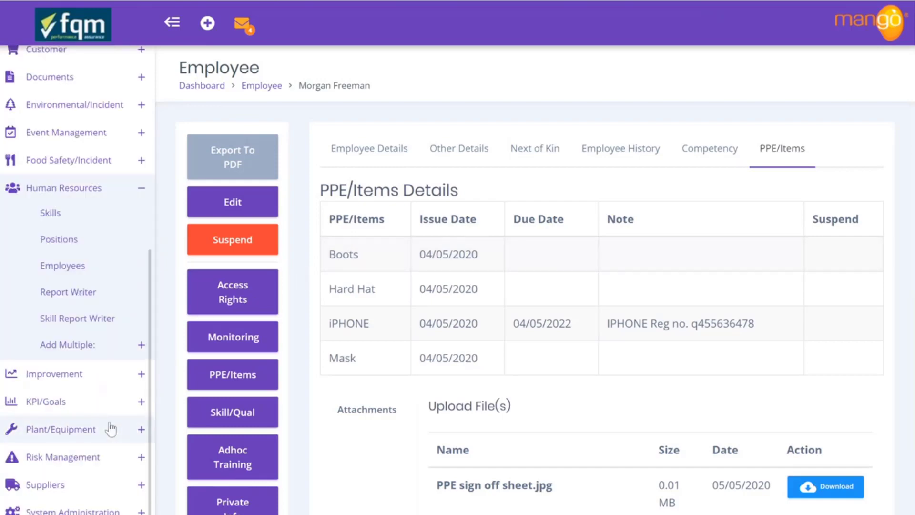
Expand Add Multiple under Human Resources to list its bulk-add options
left_click(138, 350)
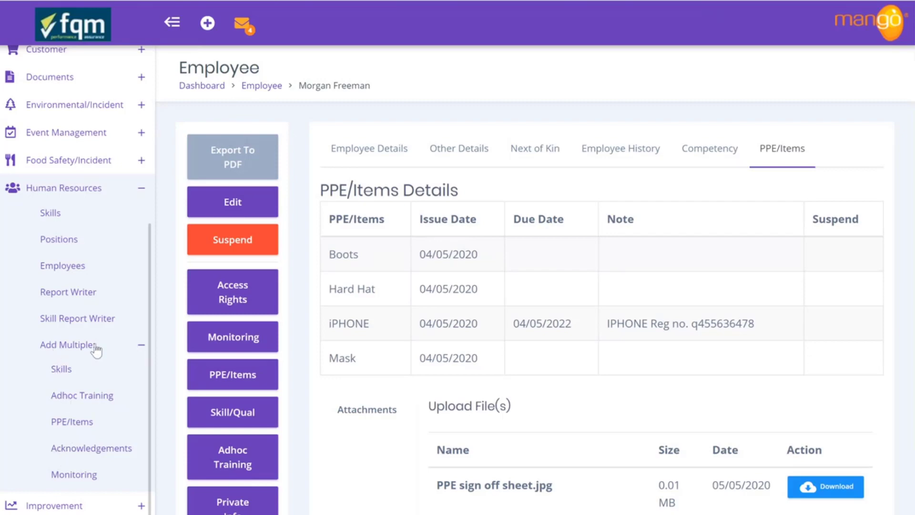
Open Add Multiple Acknowledgements and choose the filtered employee as the recipient
left_click(83, 453)
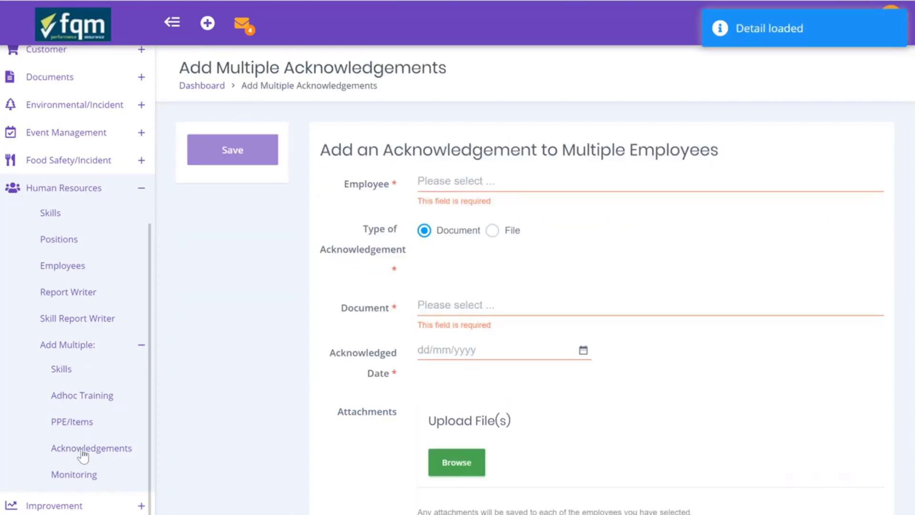
left_click(459, 184)
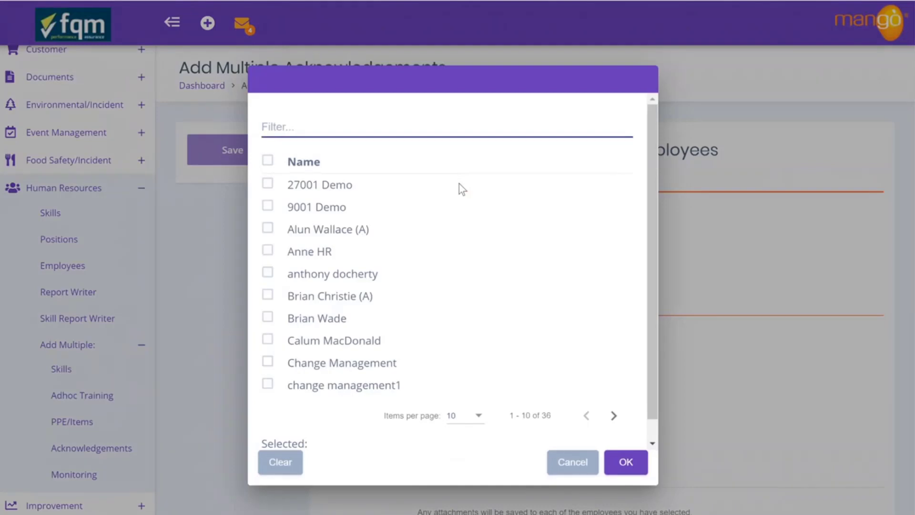
type("morg")
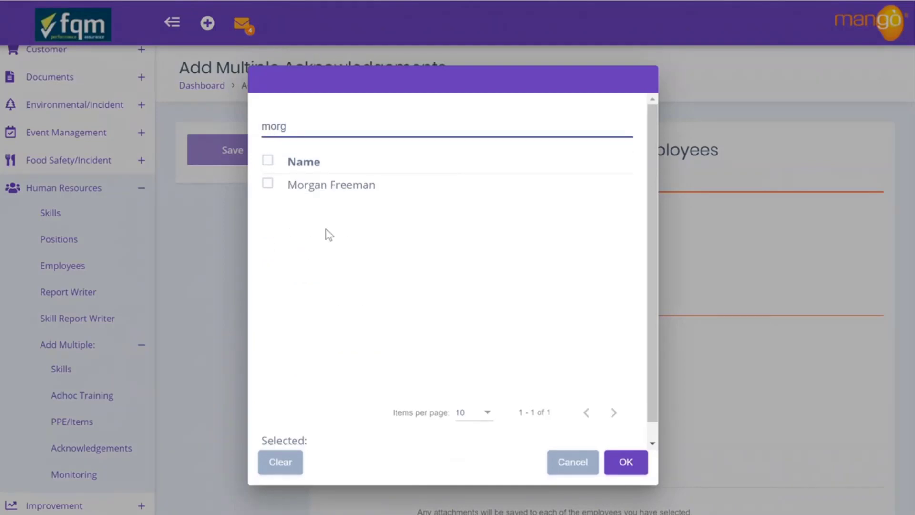
left_click(267, 183)
left_click(624, 461)
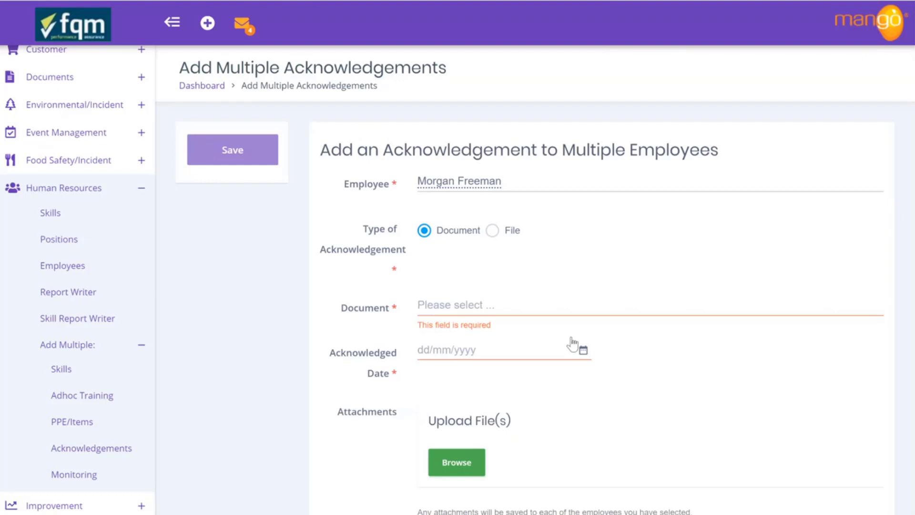
Filter documents by 'policy' and select Policies Manual / Policies / QUALITY POLICY
left_click(458, 304)
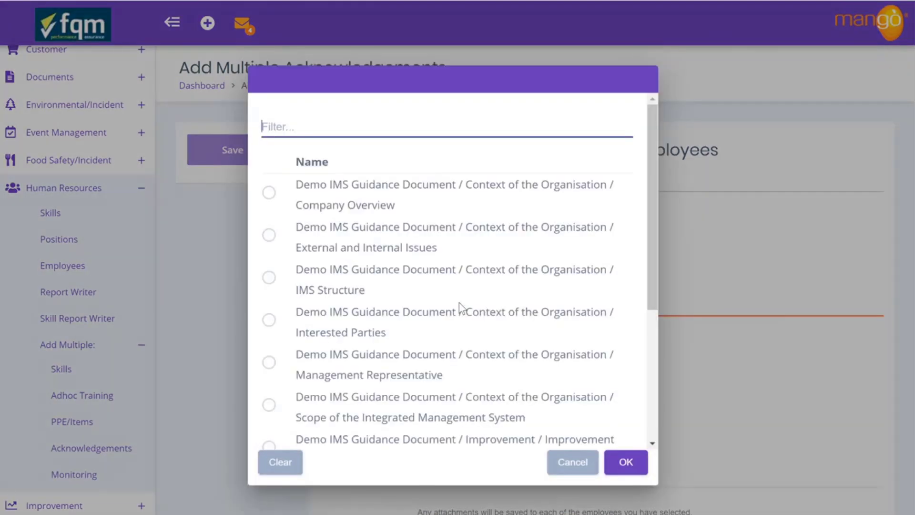
type("policy")
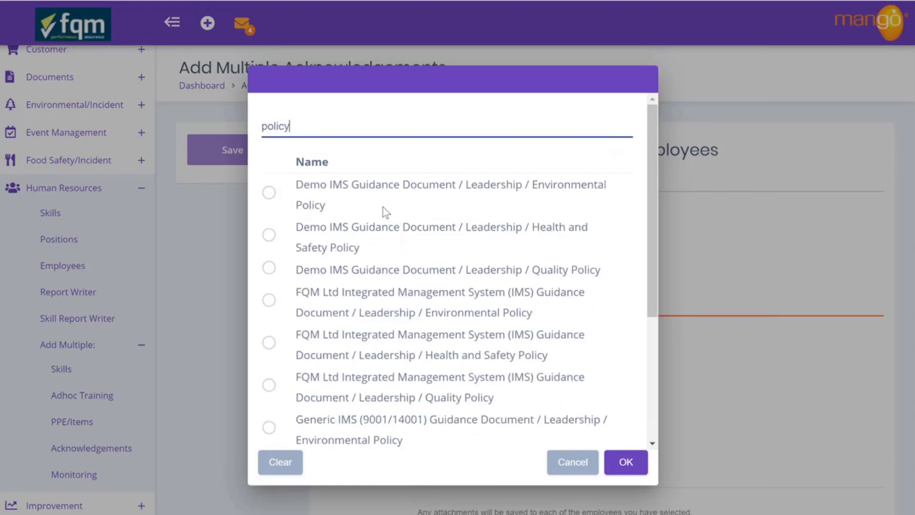
left_click(269, 193)
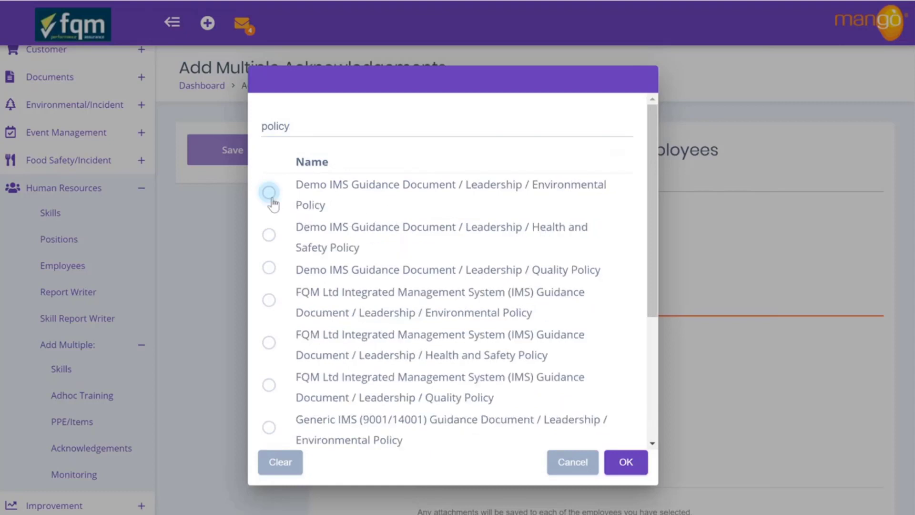
left_click(270, 235)
scroll(443, 309, "down", 4)
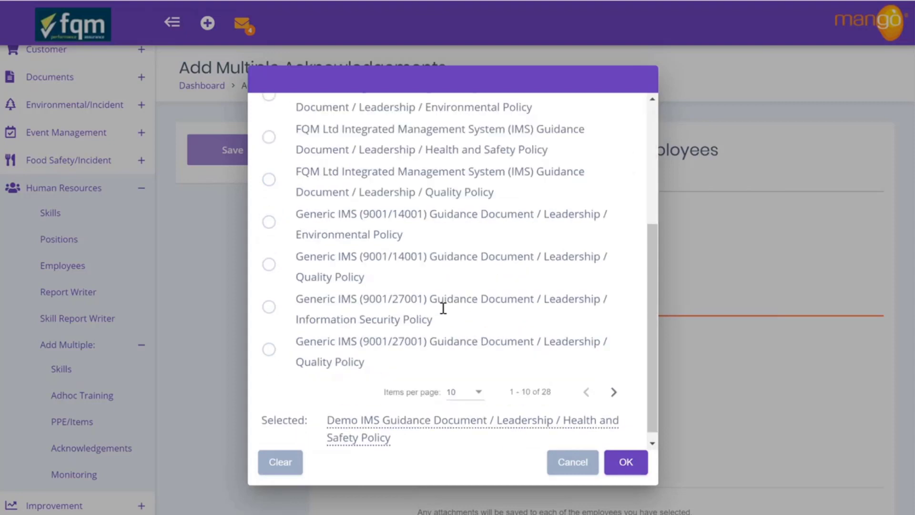
left_click(613, 394)
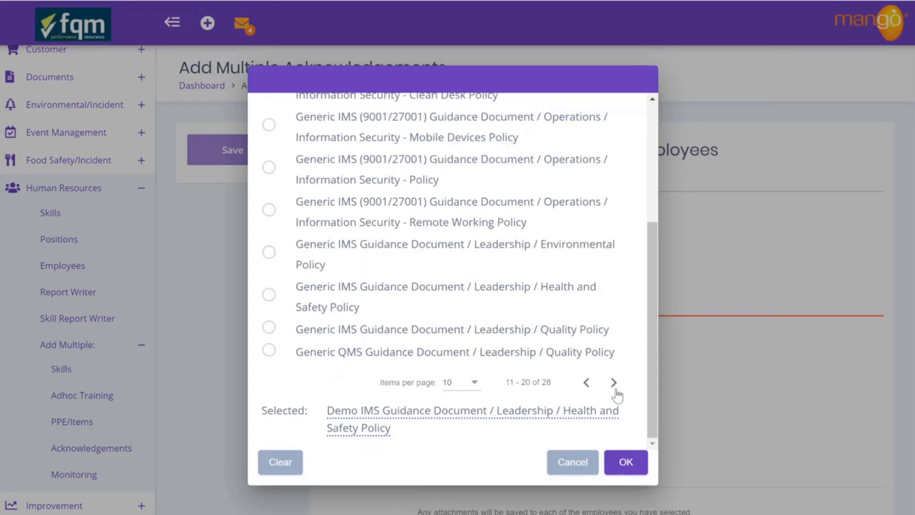
left_click(615, 389)
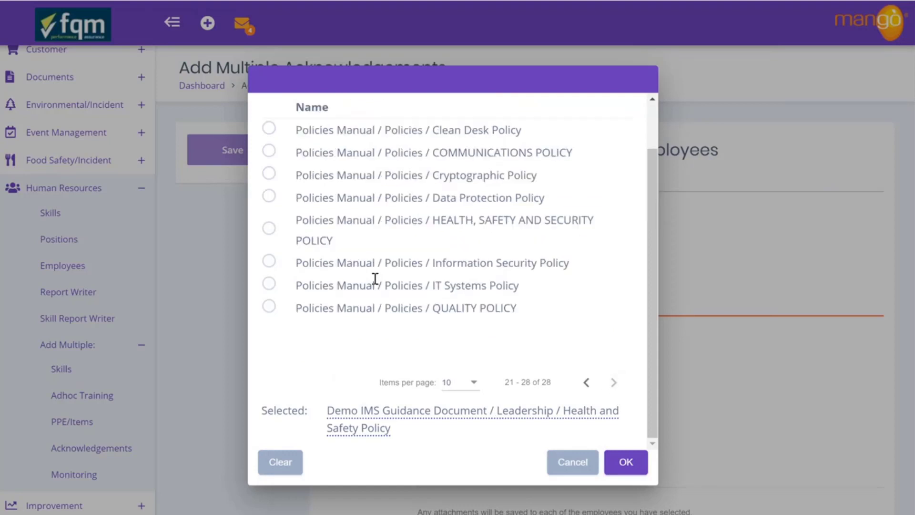
left_click(269, 307)
left_click(621, 461)
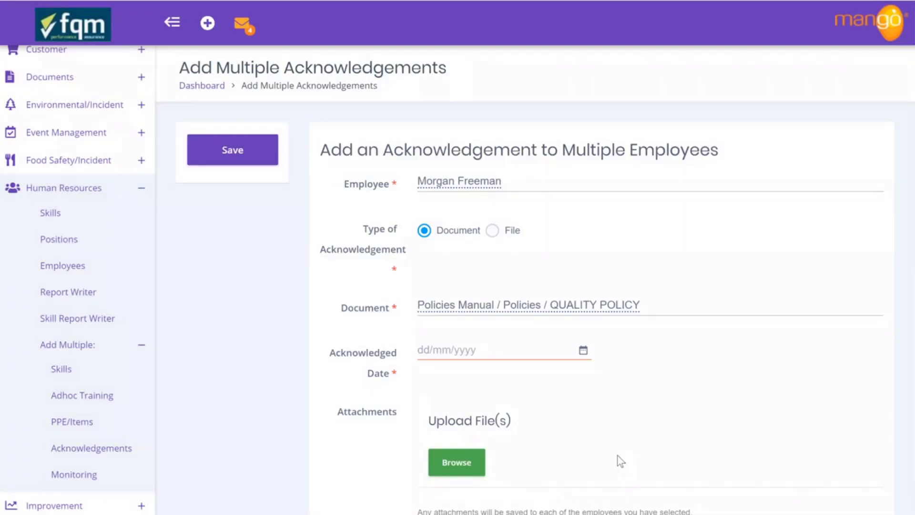
Set the acknowledged date to 4/05/2020
left_click(583, 357)
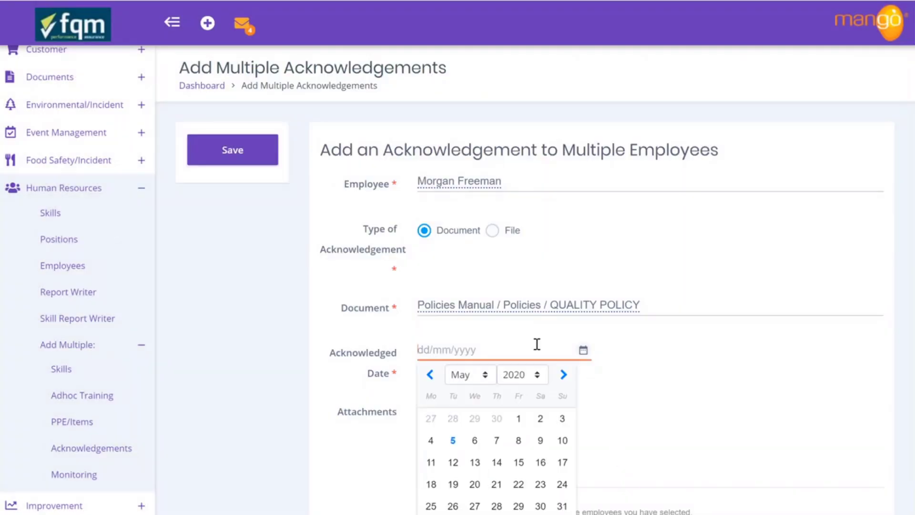
left_click(437, 440)
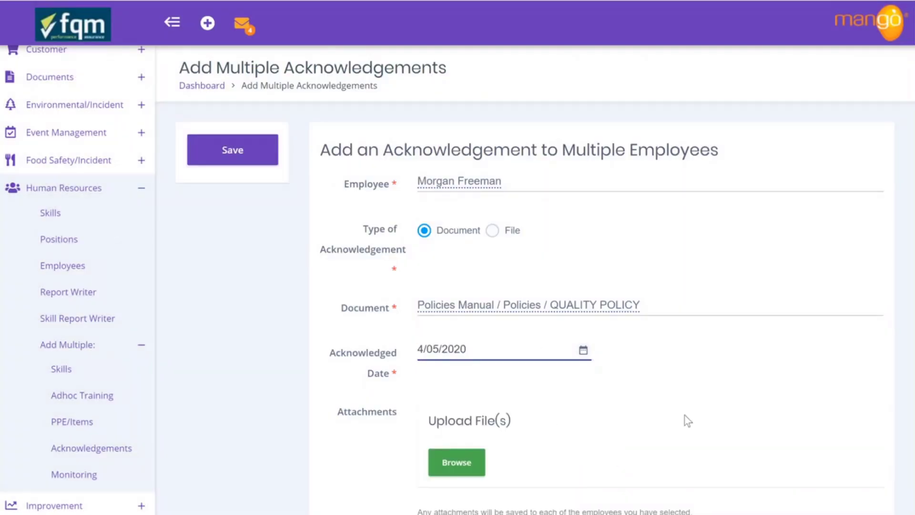
scroll(686, 420, "down", 2)
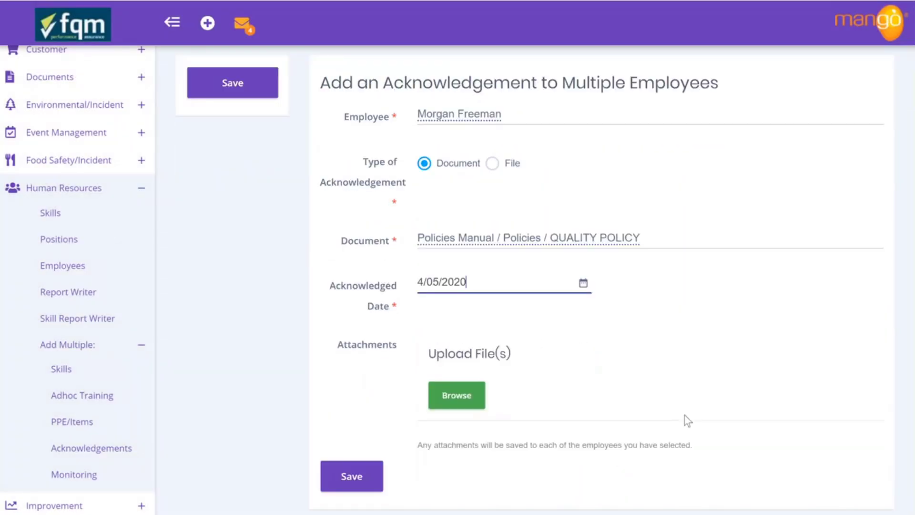
Attach Acknowledgement of QMS Documents Reviewed.jpg from Downloads
left_click(456, 404)
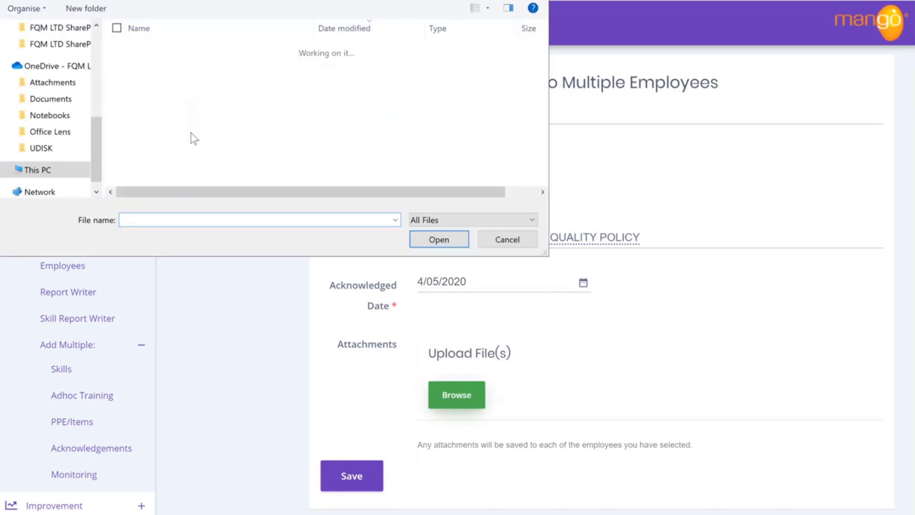
scroll(242, 103, "down", 15)
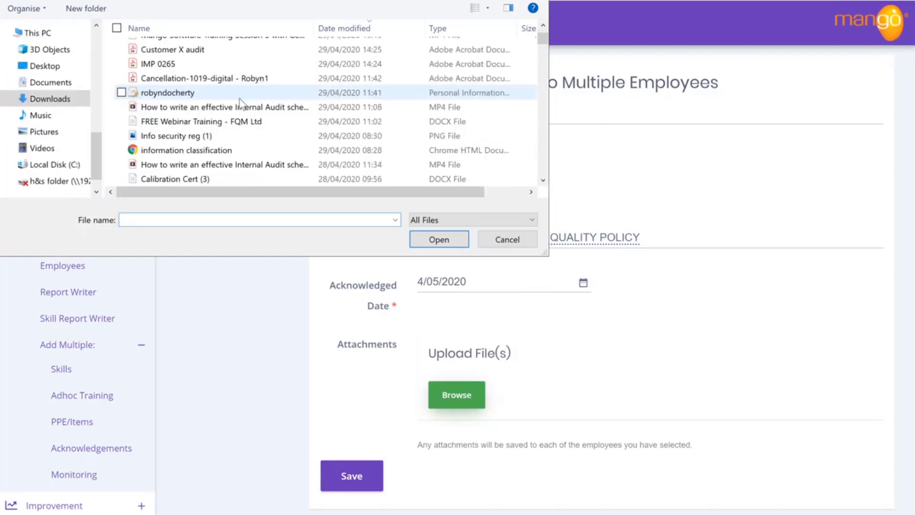
scroll(242, 104, "down", 1)
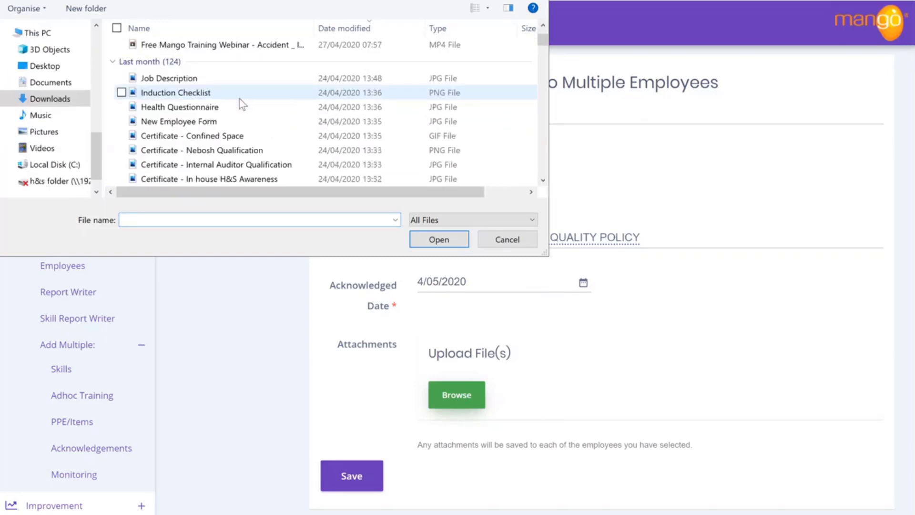
scroll(243, 104, "down", 1)
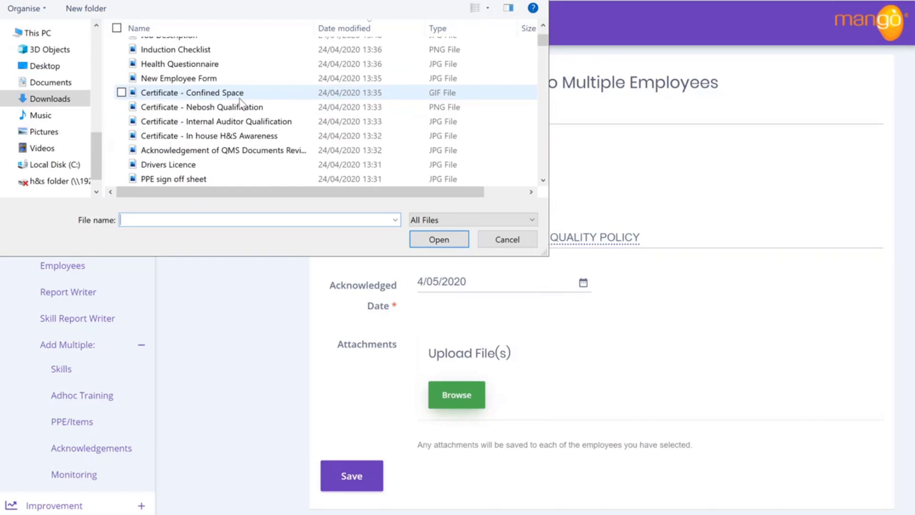
left_click(241, 150)
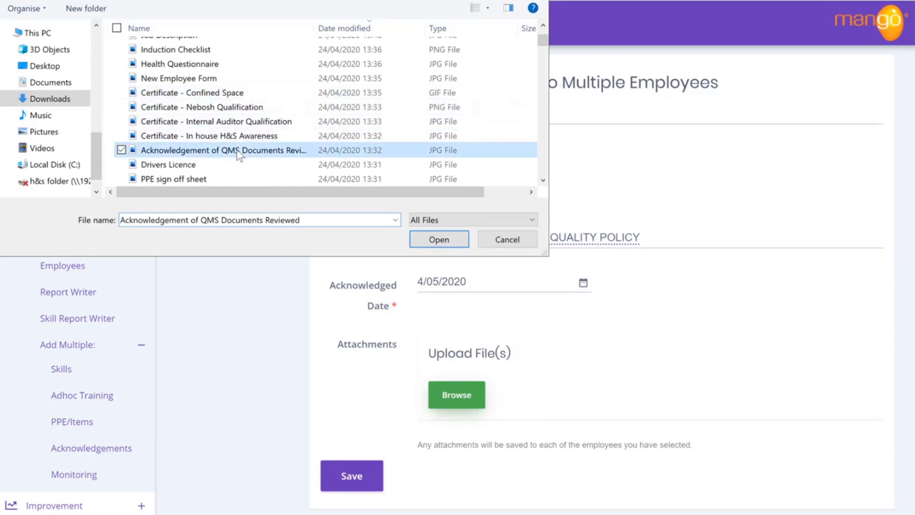
left_click(432, 241)
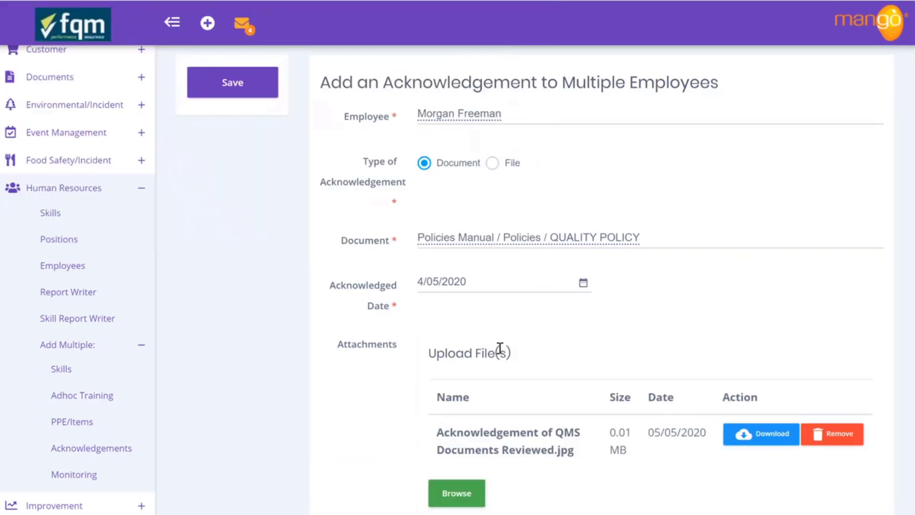
Save the acknowledgement, inserting one employee acknowledgement
scroll(500, 349, "down", 2)
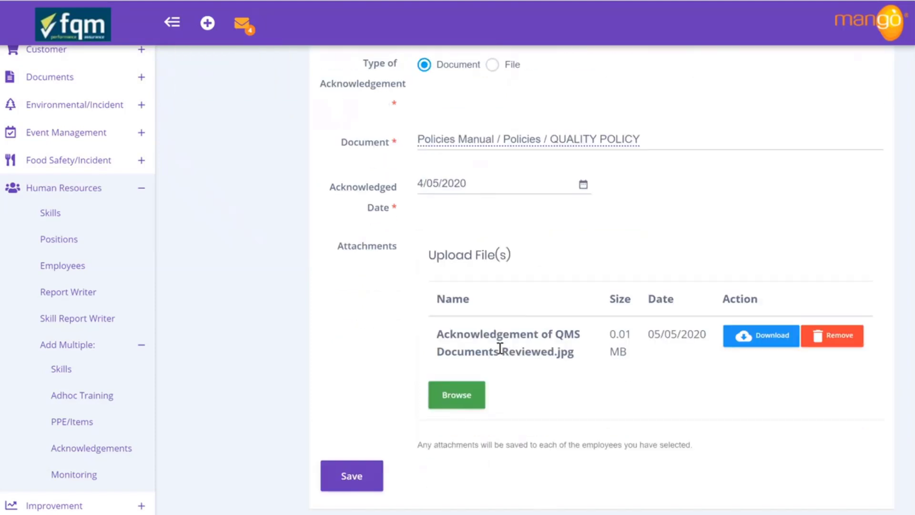
scroll(499, 348, "up", 3)
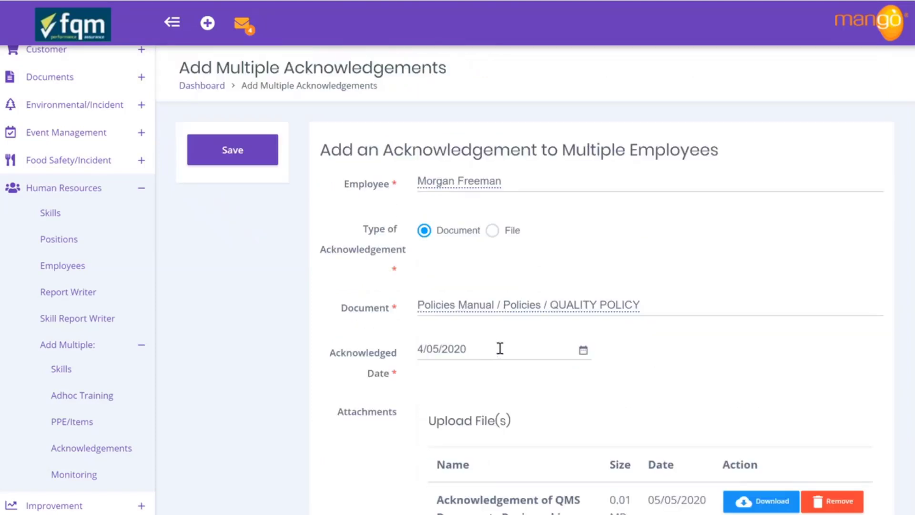
left_click(243, 153)
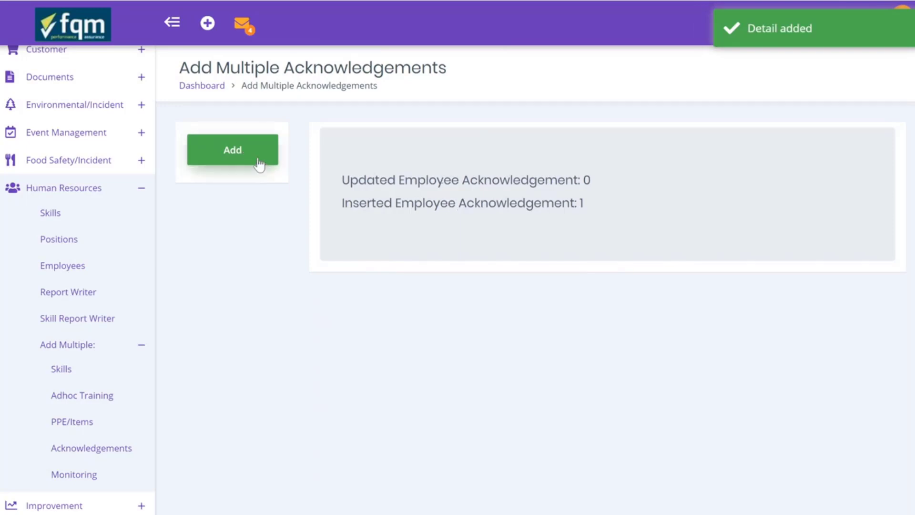
Start a new bulk acknowledgement and select the employee by name search
left_click(258, 162)
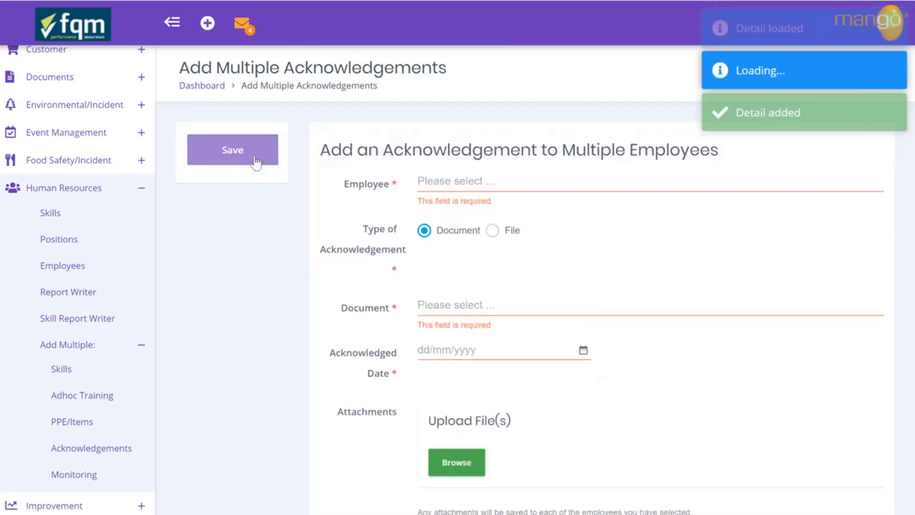
left_click(451, 186)
type("mor")
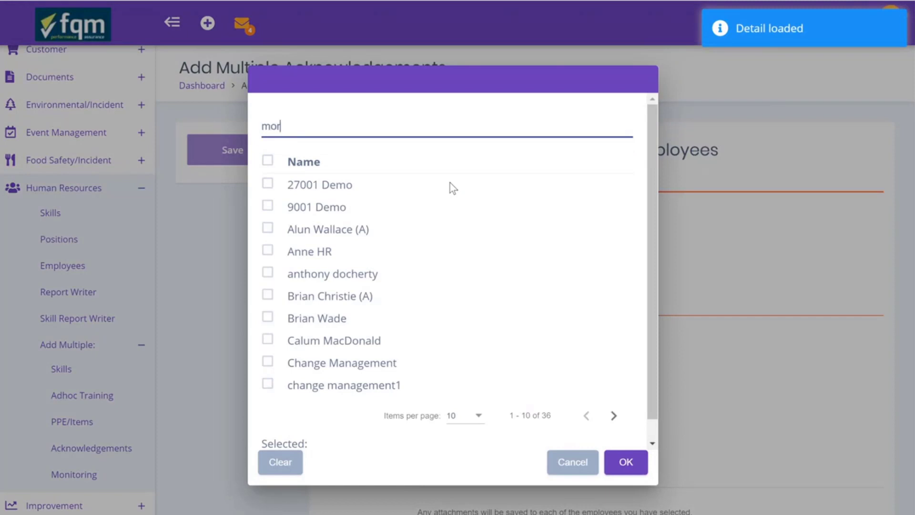
type("g")
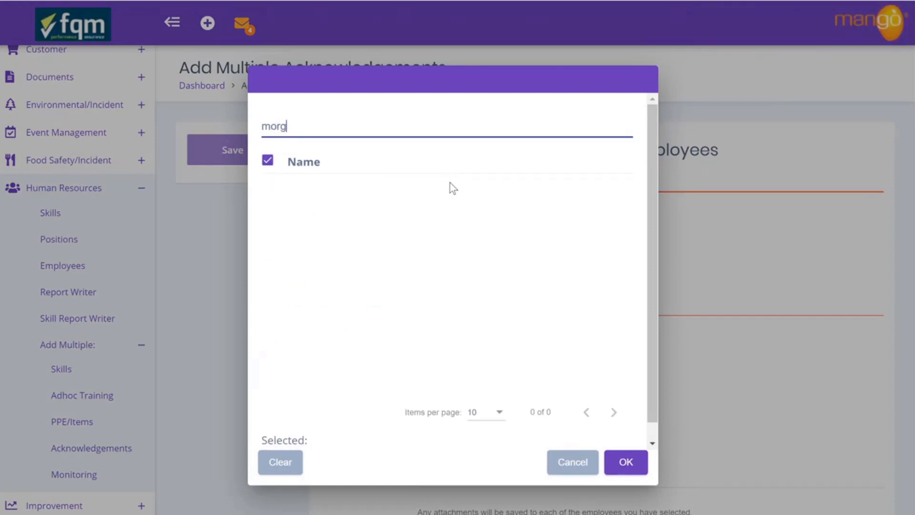
left_click(267, 183)
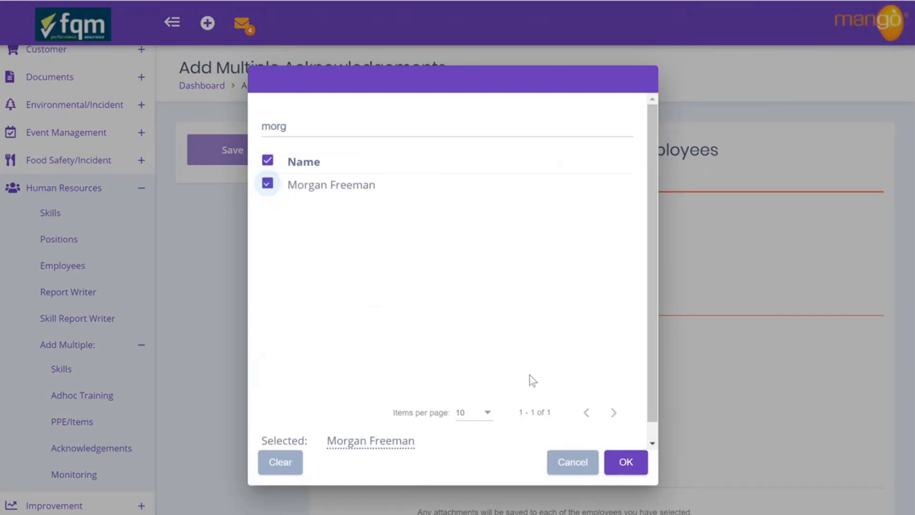
left_click(626, 462)
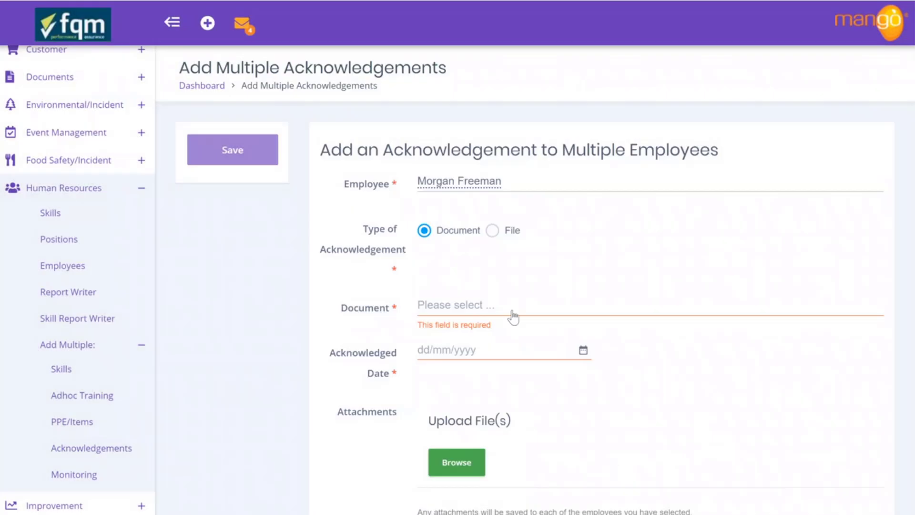
Choose Policies Manual / Policies / Information Security Policy as the acknowledged document
left_click(431, 305)
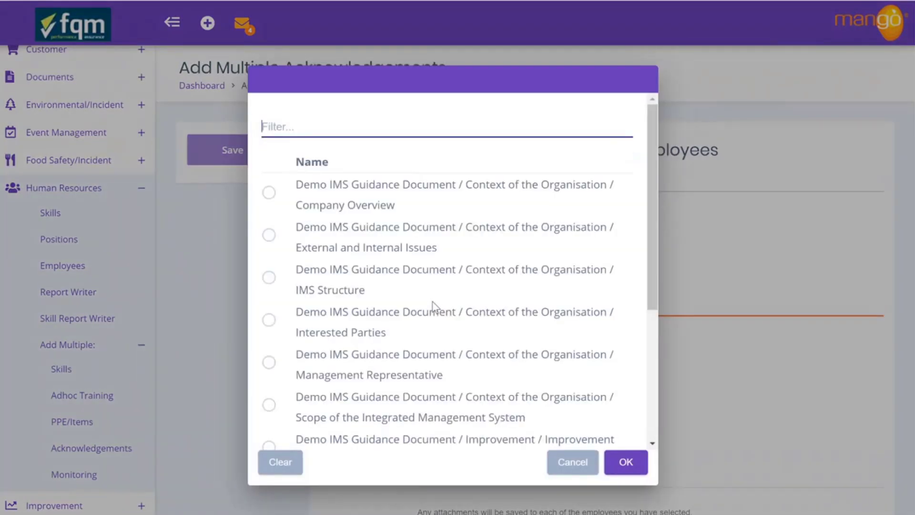
type("information")
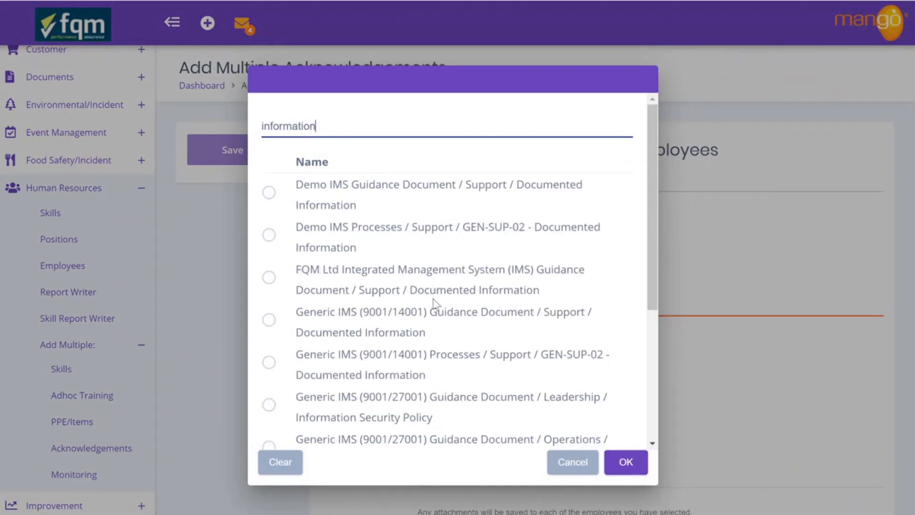
scroll(508, 388, "down", 5)
left_click(612, 396)
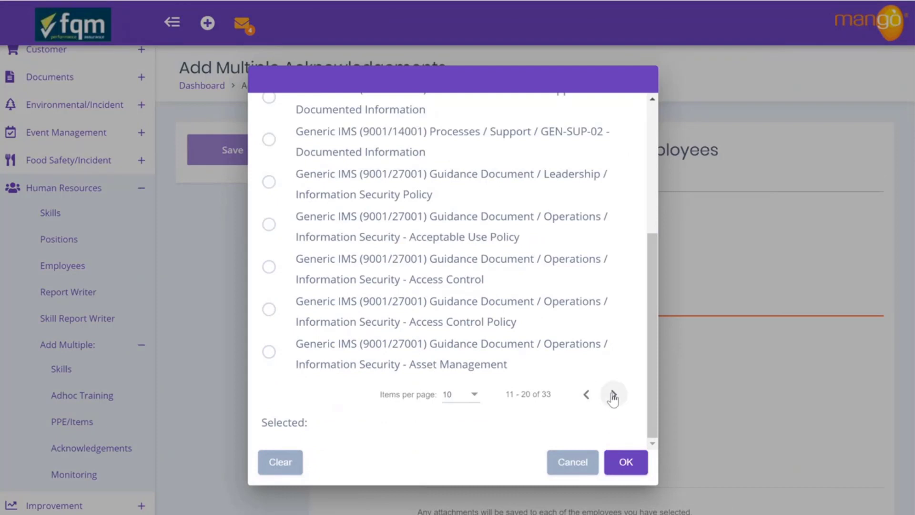
left_click(613, 397)
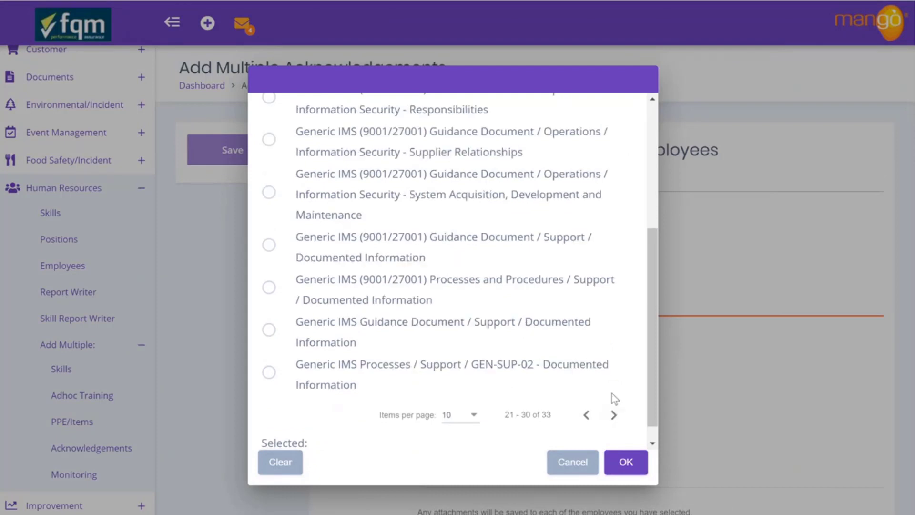
left_click(613, 415)
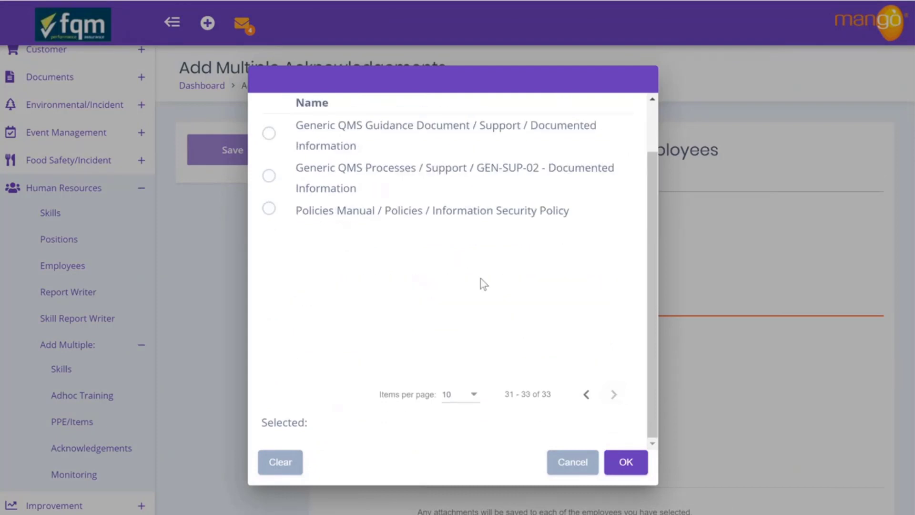
left_click(269, 209)
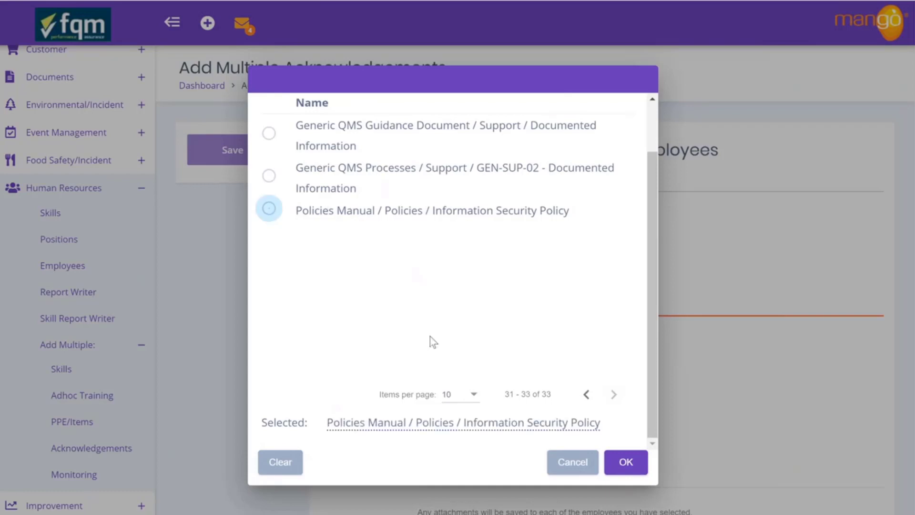
left_click(634, 466)
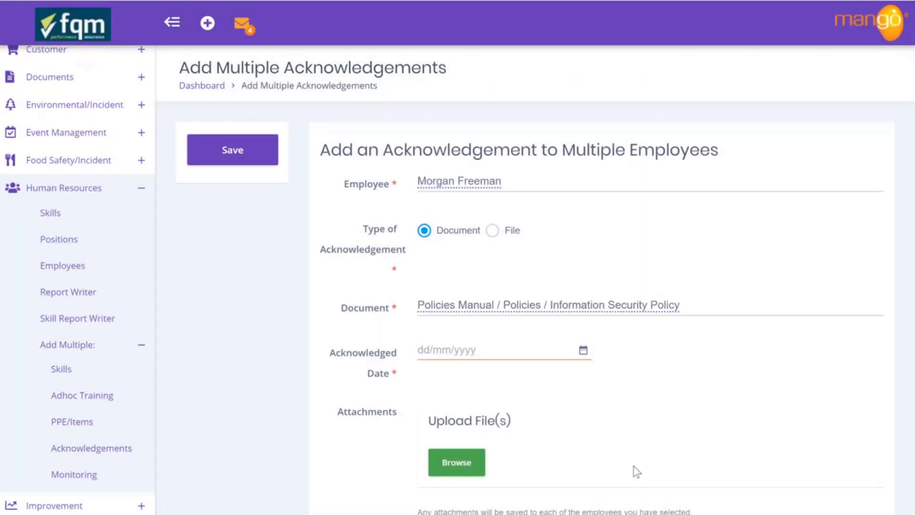
Set the acknowledged date to 4 May 2020 and save the acknowledgement
left_click(583, 351)
left_click(431, 440)
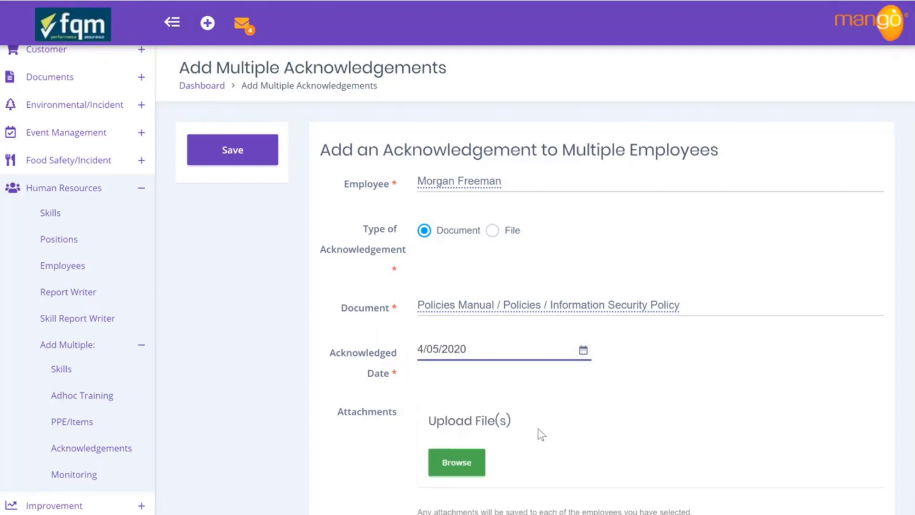
scroll(539, 429, "down", 1)
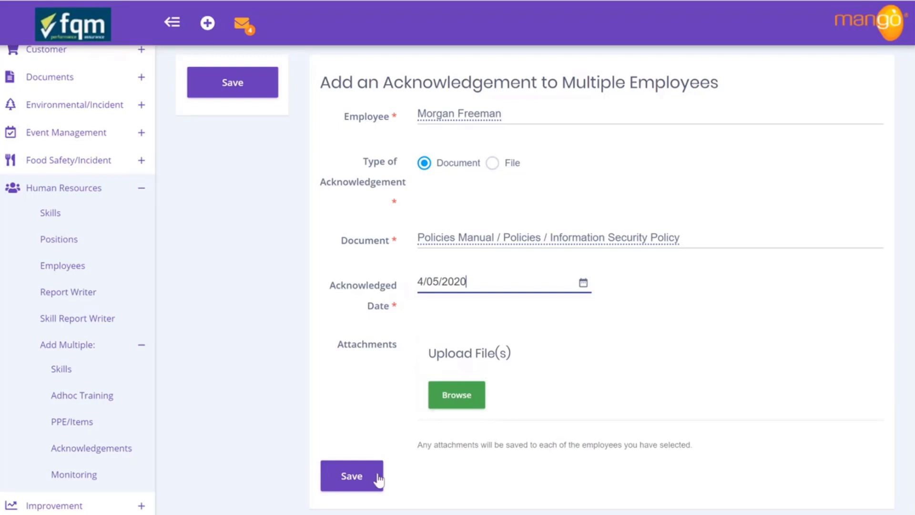
left_click(352, 476)
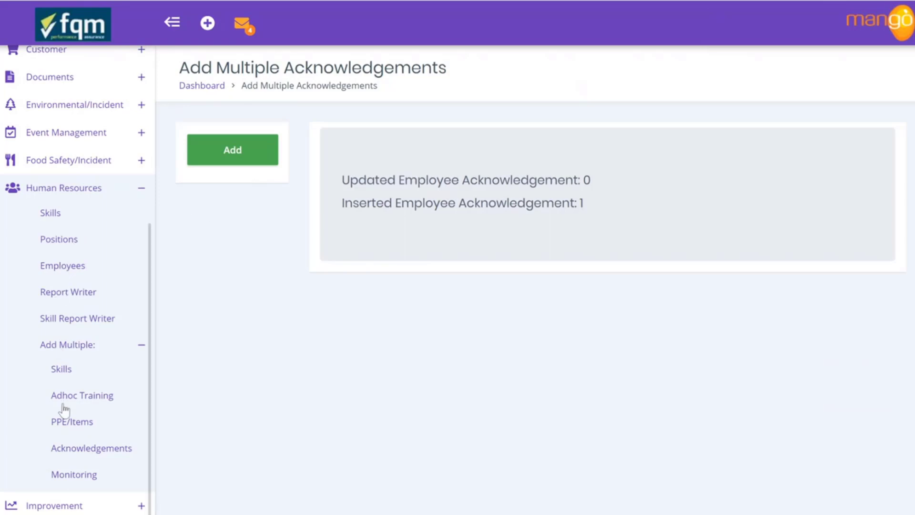
Open the Add Multiple Adhoc Training form and select the first employee
scroll(65, 409, "down", 3)
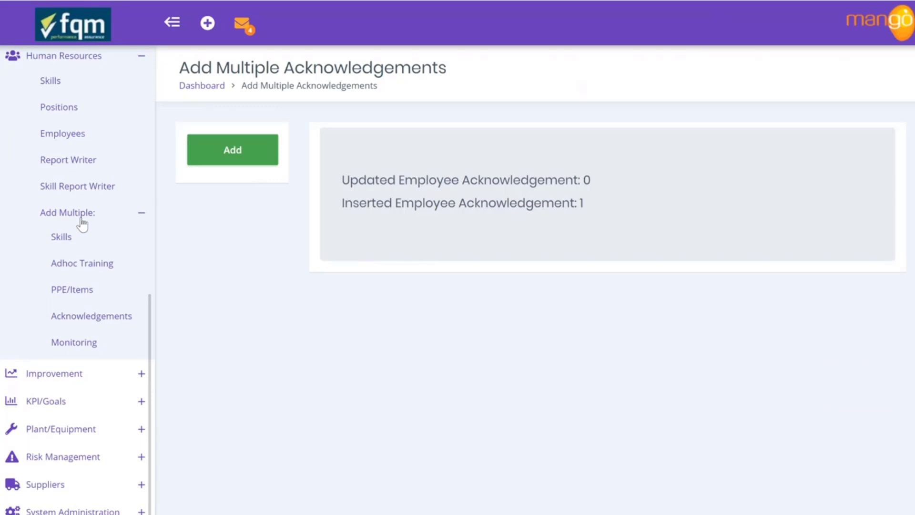
left_click(81, 269)
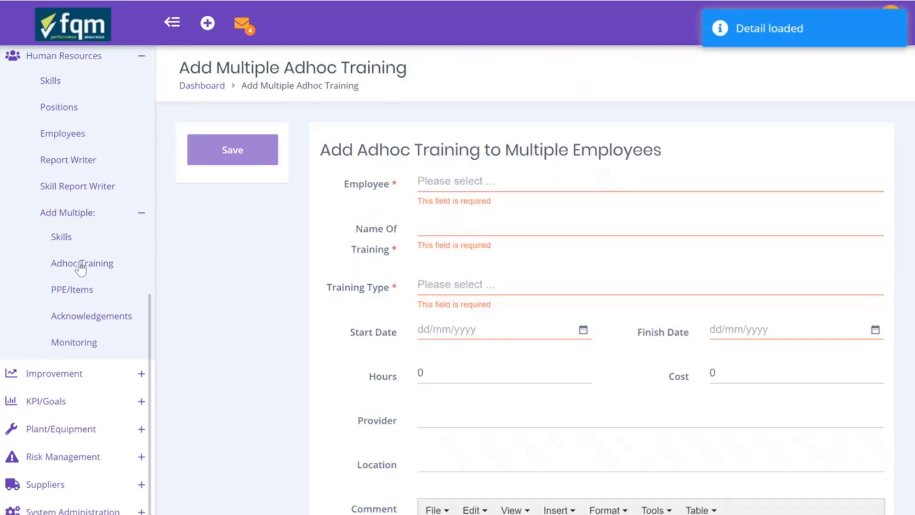
left_click(446, 183)
type("mort")
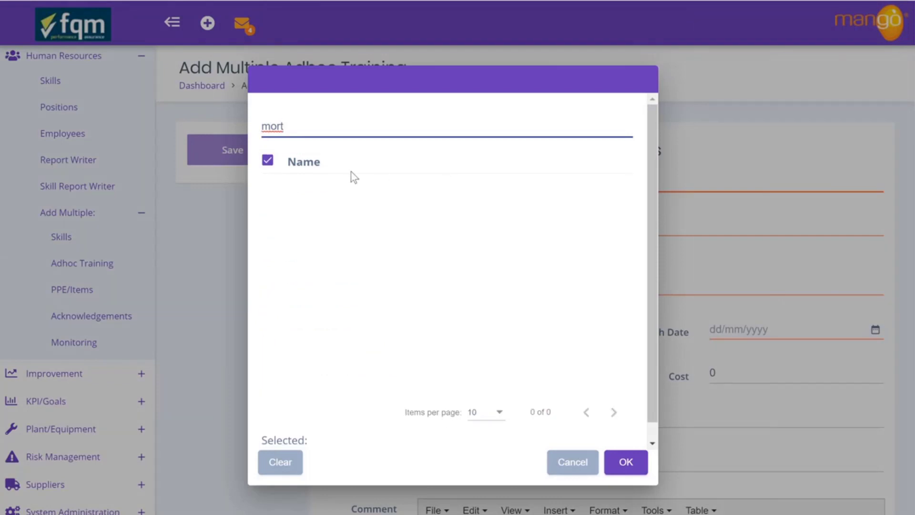
key("BackSpace")
key("BackSpace")
type("rg")
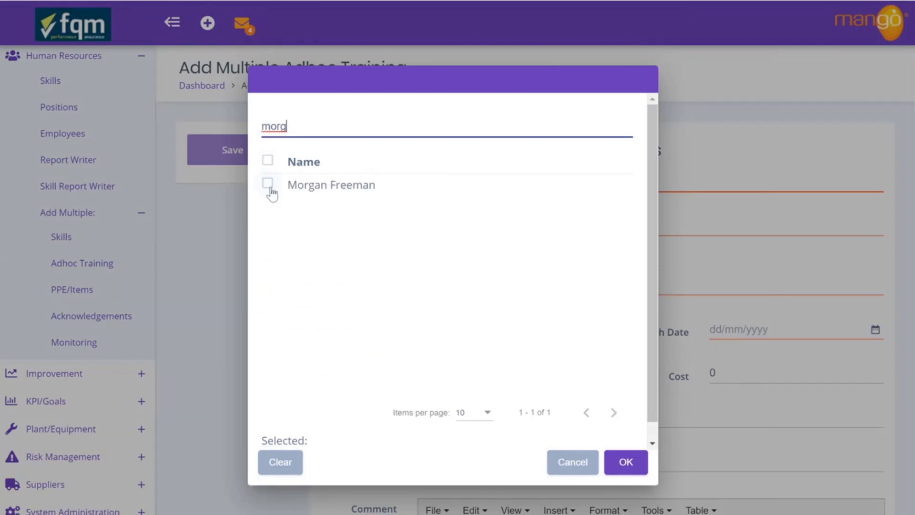
left_click(268, 184)
Add the second and third employees, filtering by 'hse' and 'op', and confirm
left_click_drag(300, 123, 239, 123)
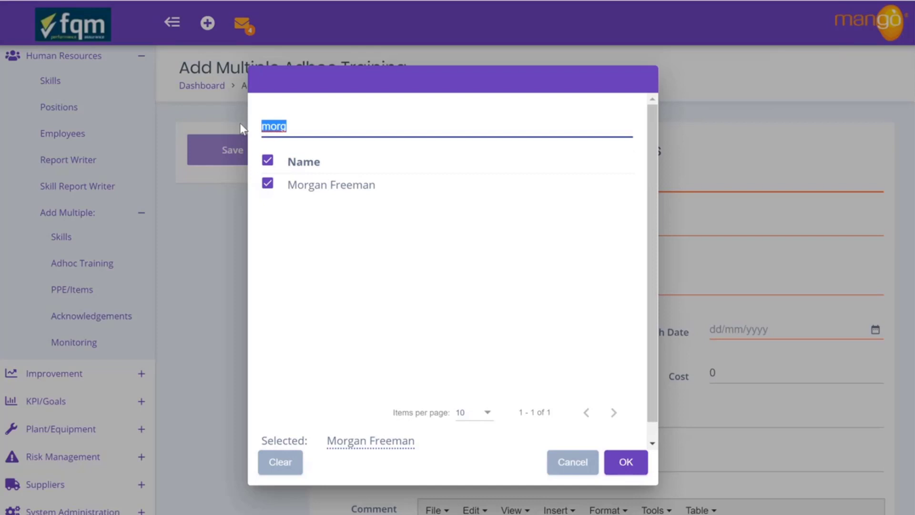
type("hse")
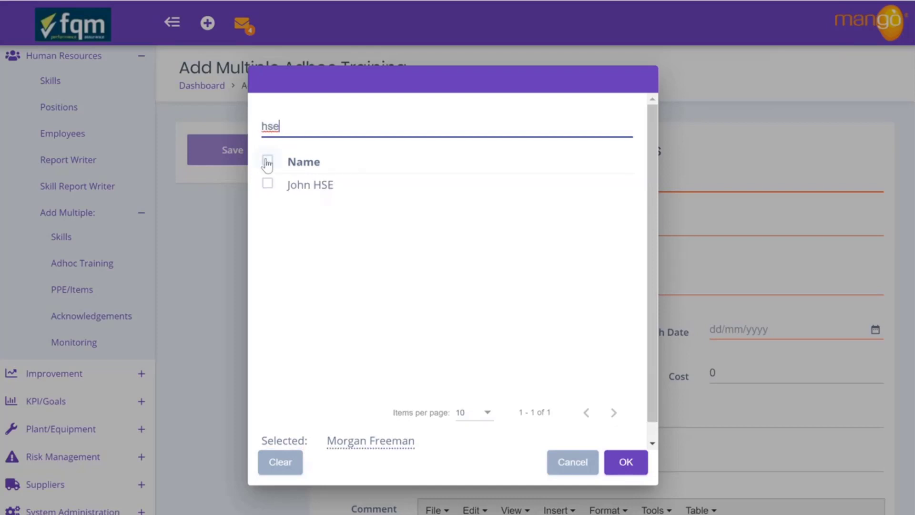
left_click(268, 185)
left_click_drag(296, 123, 245, 129)
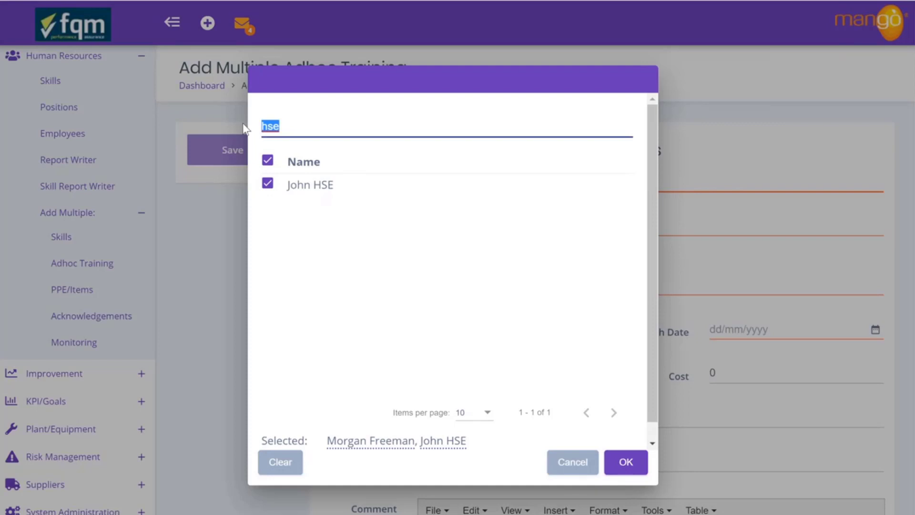
type("op")
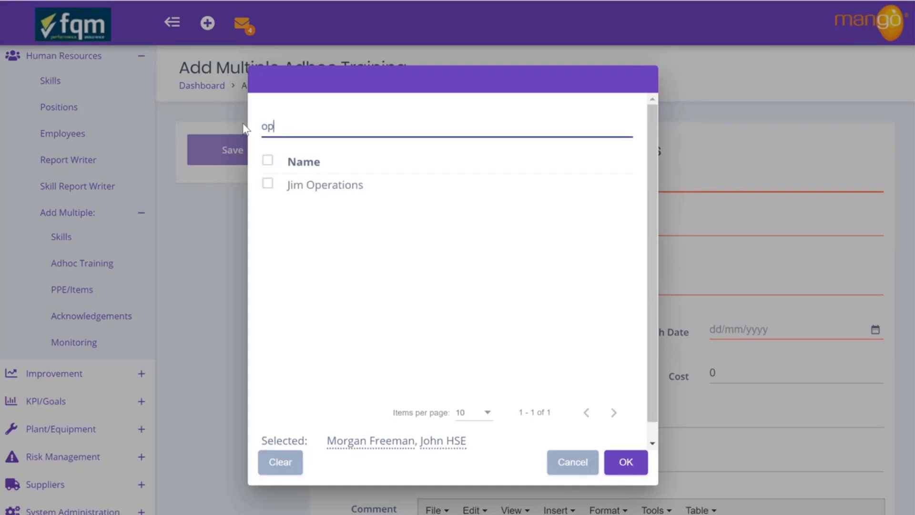
left_click(268, 184)
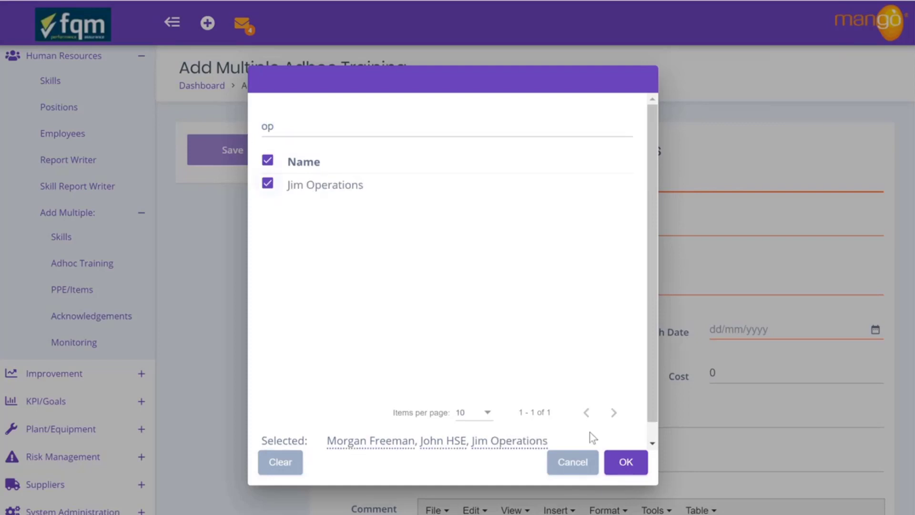
left_click(624, 462)
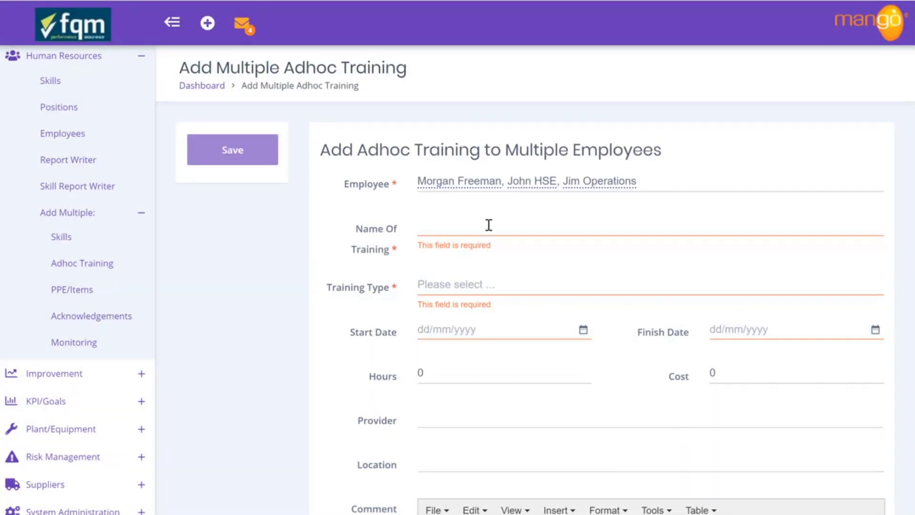
Name the training 'GDPR Awareness Training' with training type Online
left_click(488, 225)
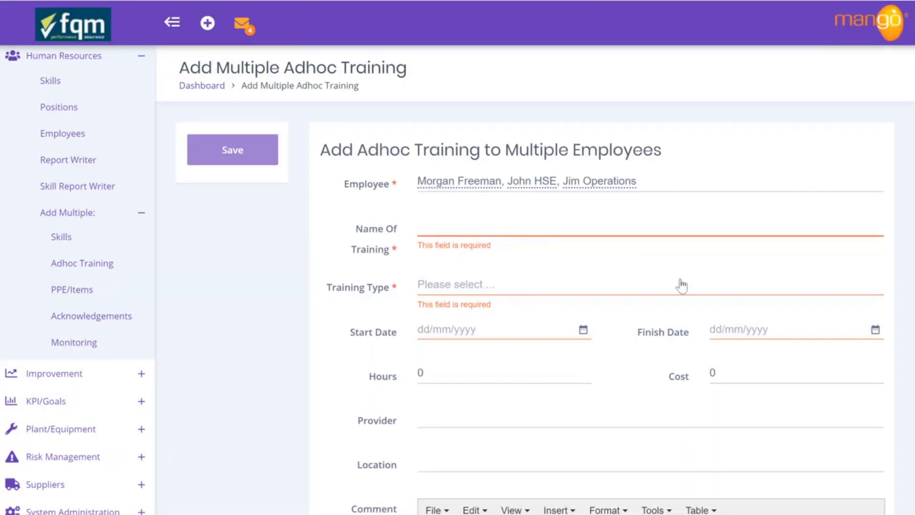
type("G")
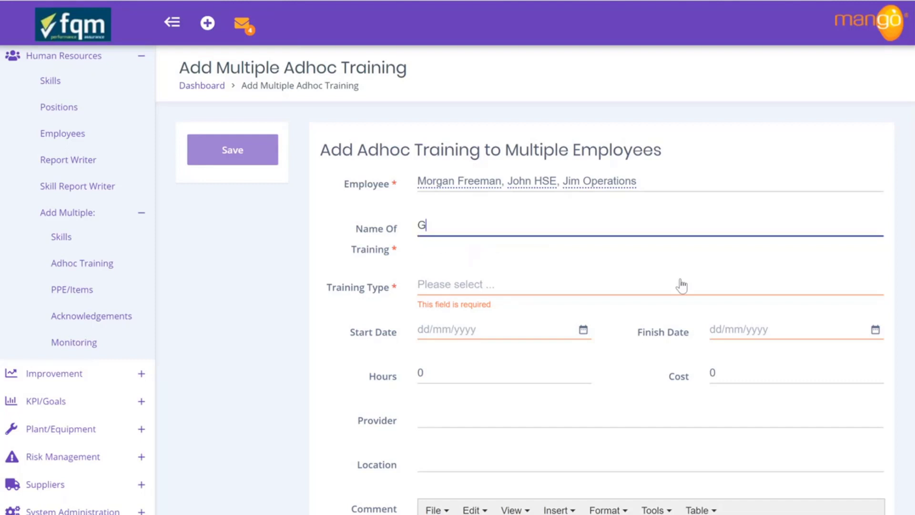
type("DPR Awarene")
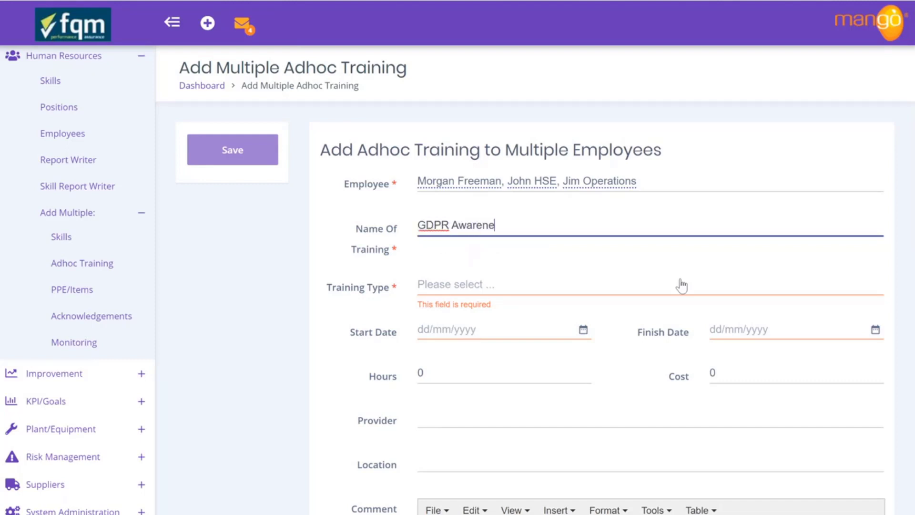
type("ss Training")
left_click(517, 283)
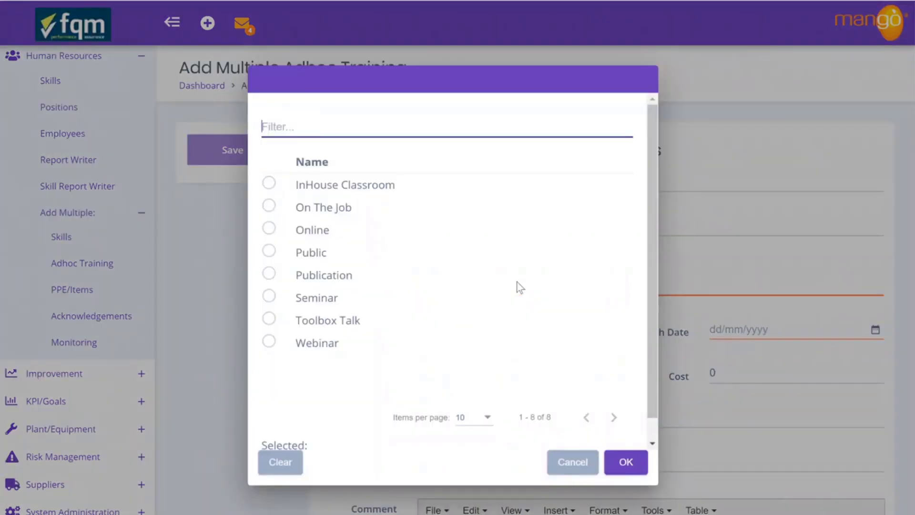
left_click(269, 229)
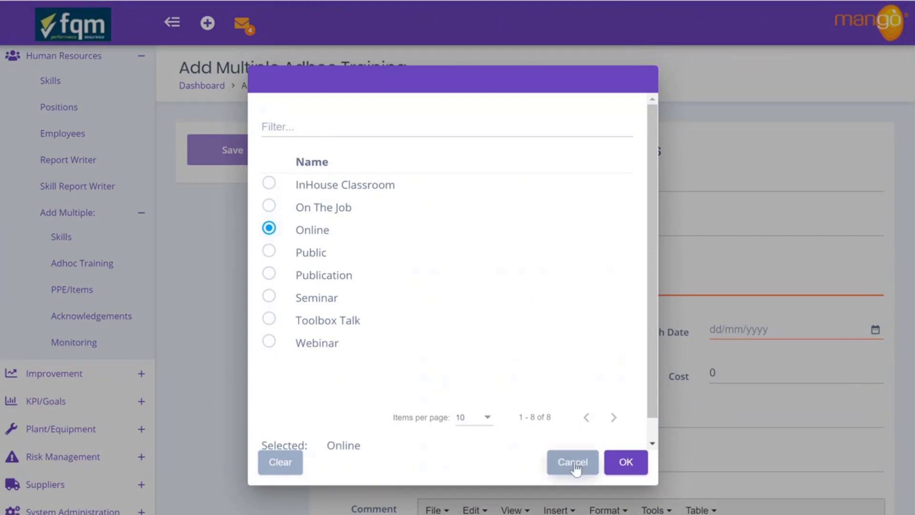
left_click(626, 462)
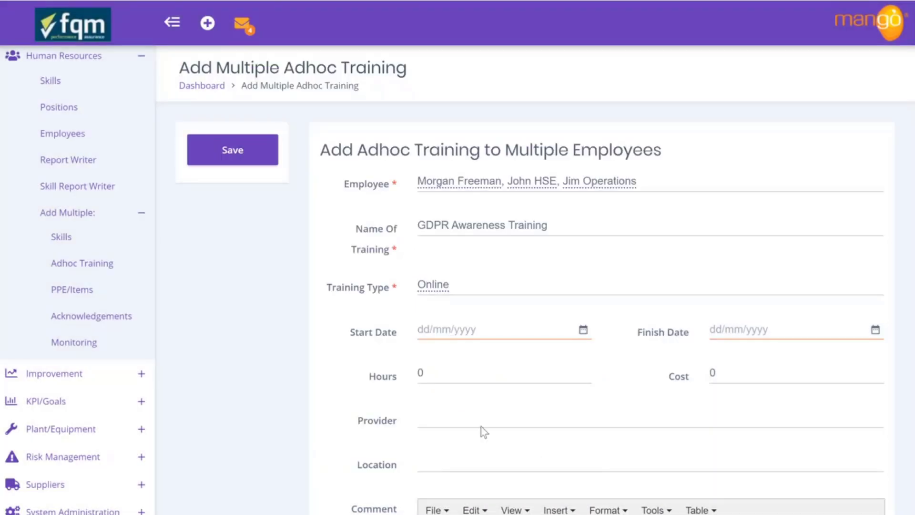
Set start and finish dates to 5 May 2020, hours to 1, and save
left_click(584, 331)
left_click(453, 420)
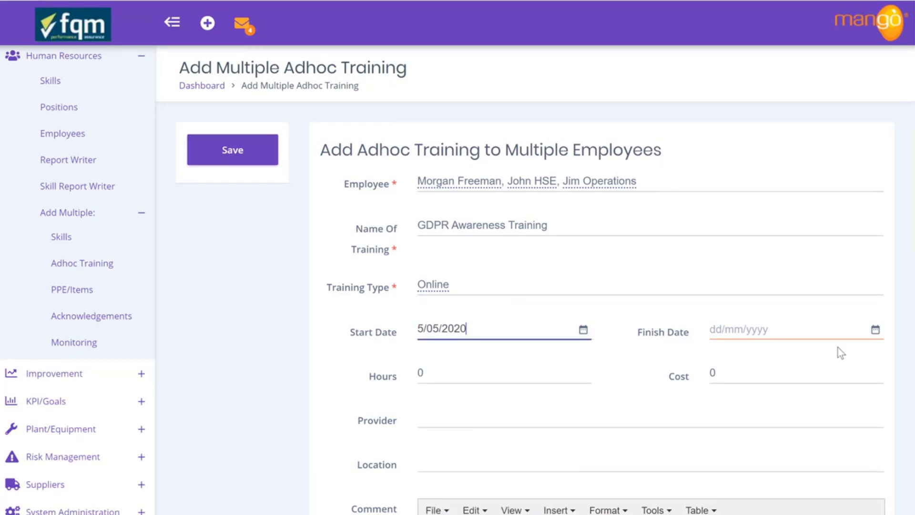
left_click(876, 339)
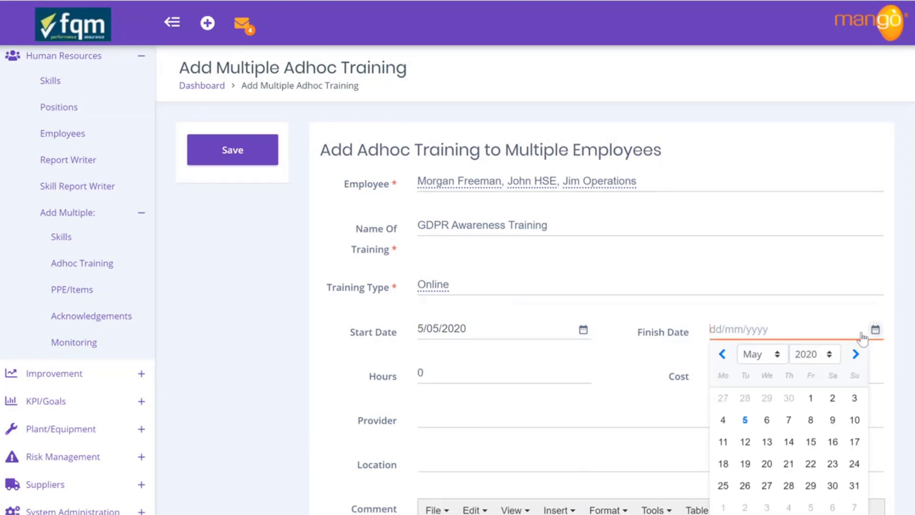
left_click(746, 419)
left_click(445, 372)
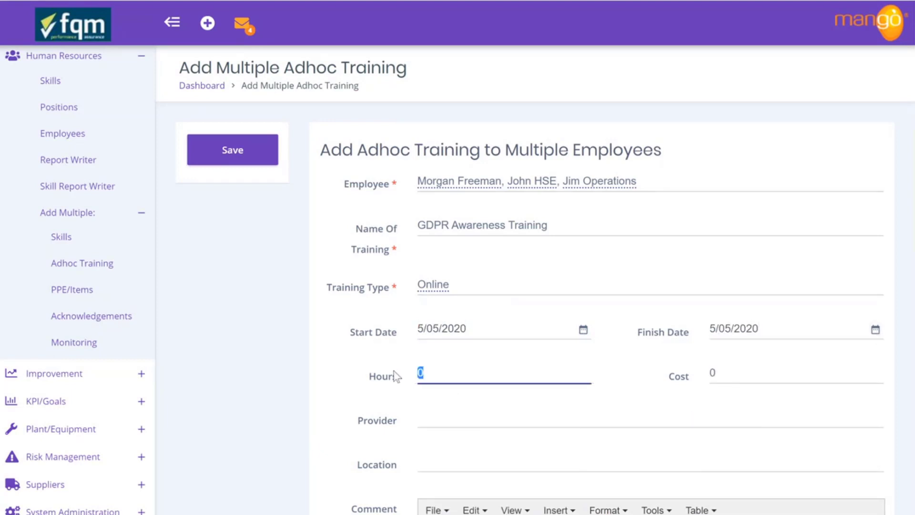
type("1")
scroll(439, 388, "down", 10)
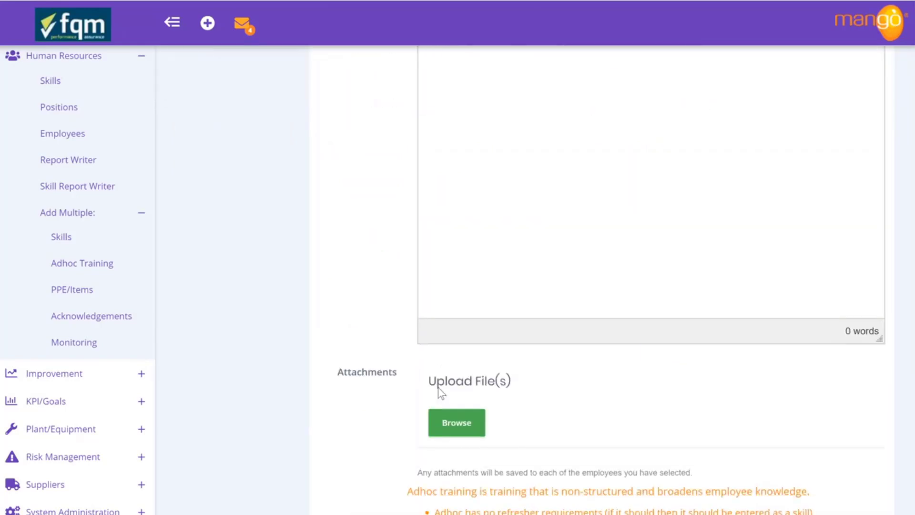
scroll(441, 404, "up", 10)
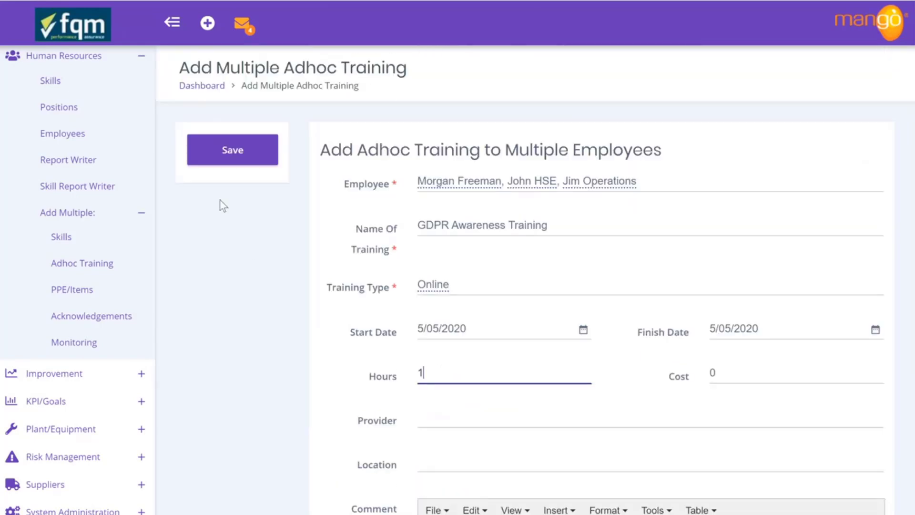
left_click(233, 152)
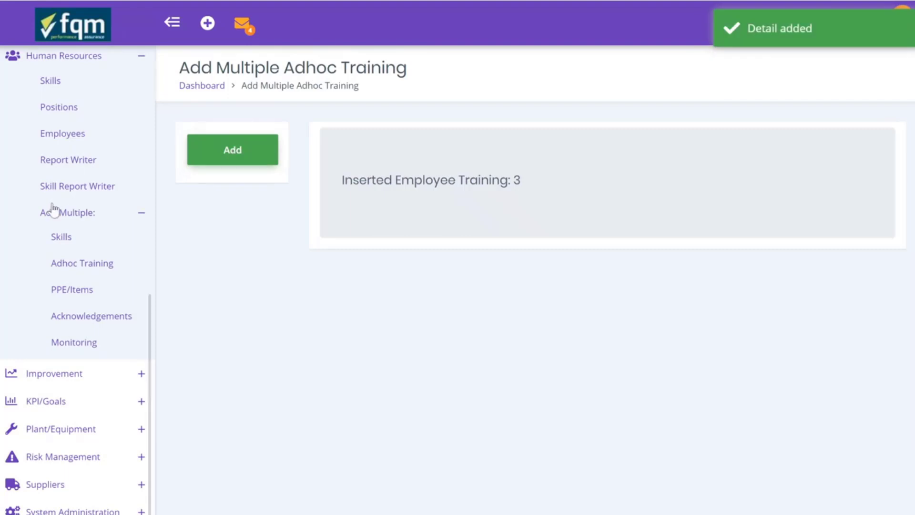
Find the employee in Human Resources > Employees and open their record
left_click(70, 222)
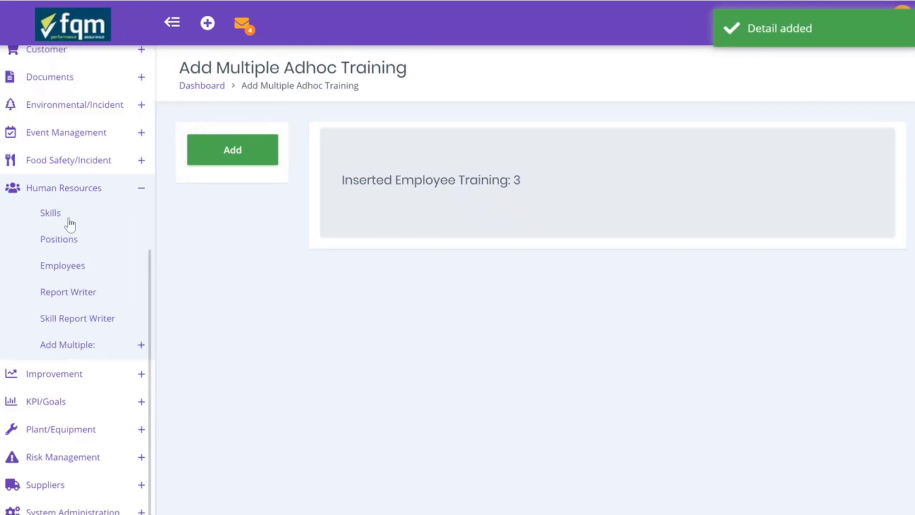
left_click(63, 268)
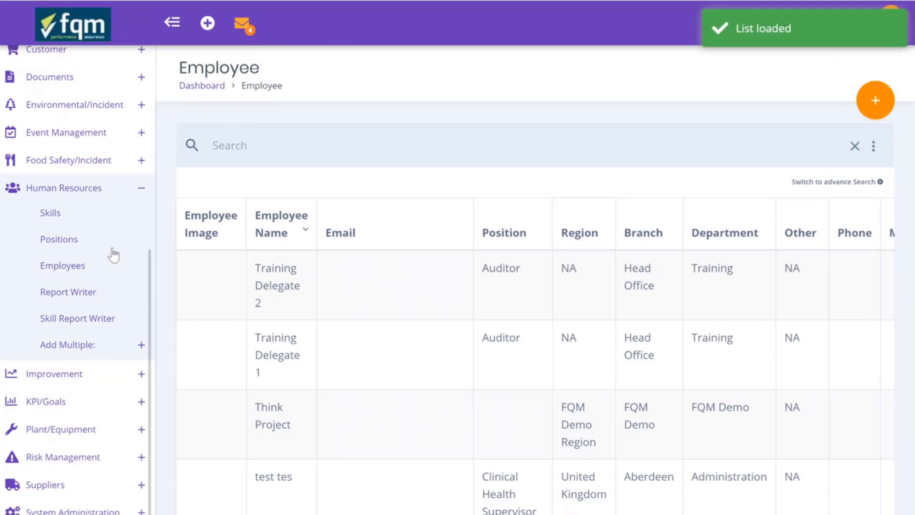
left_click(271, 150)
type("morg")
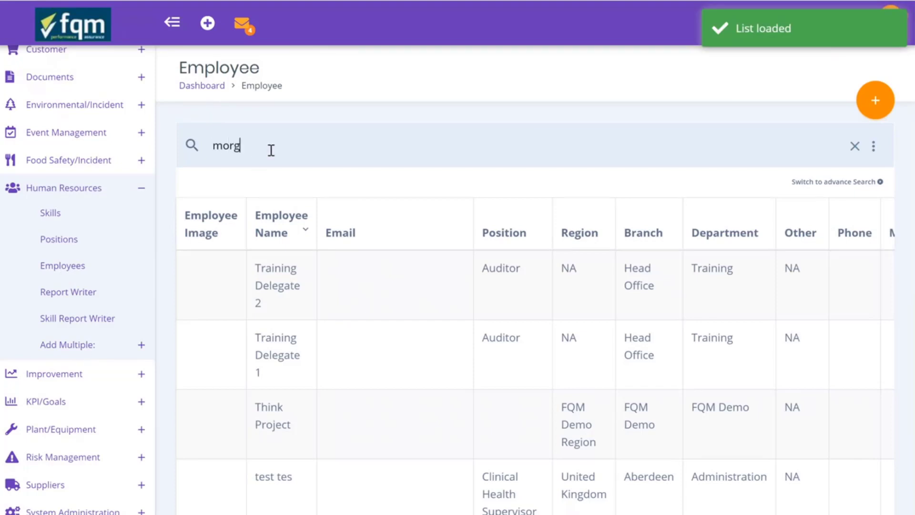
left_click(282, 289)
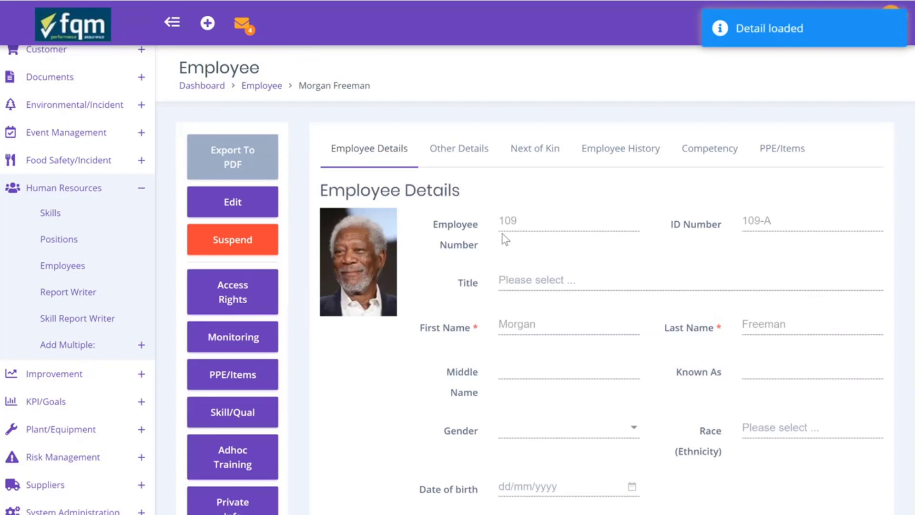
On the Competency tab, scroll to Record of Adhoc Training to confirm GDPR Awareness Training
left_click(711, 151)
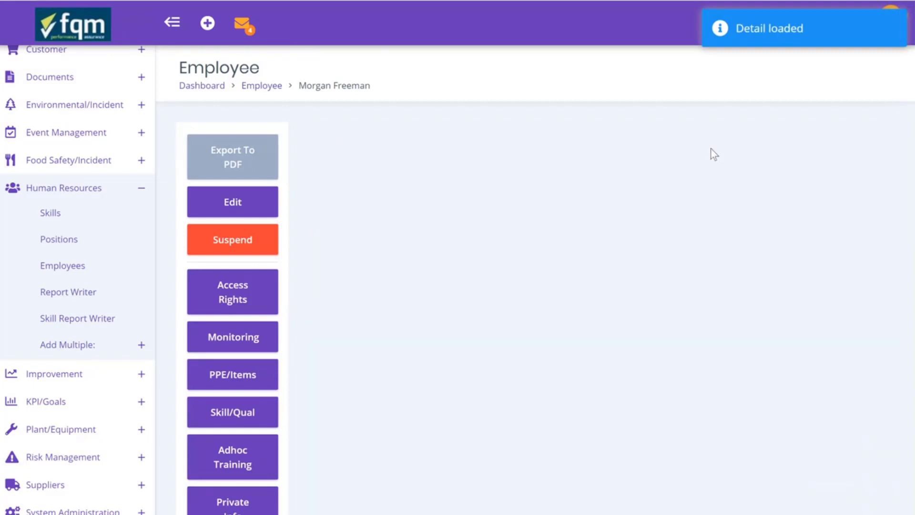
left_click(172, 22)
scroll(346, 281, "down", 4)
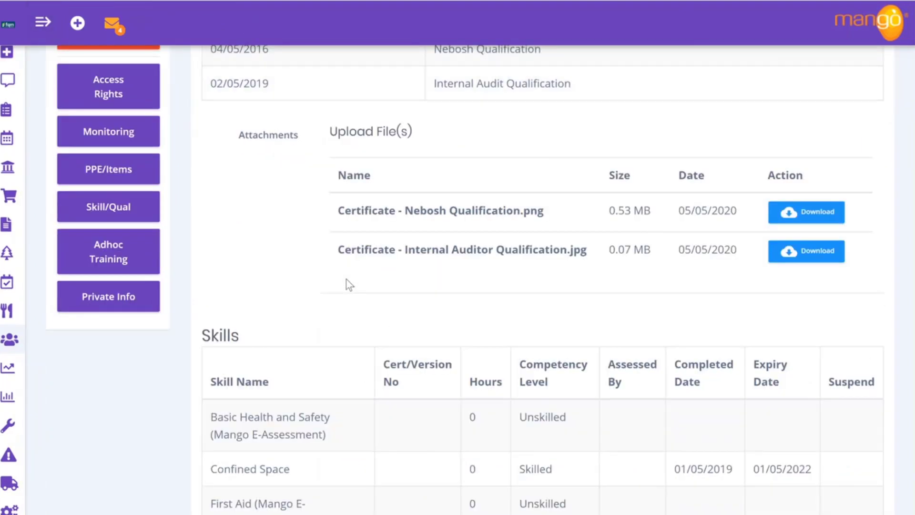
scroll(346, 279, "down", 8)
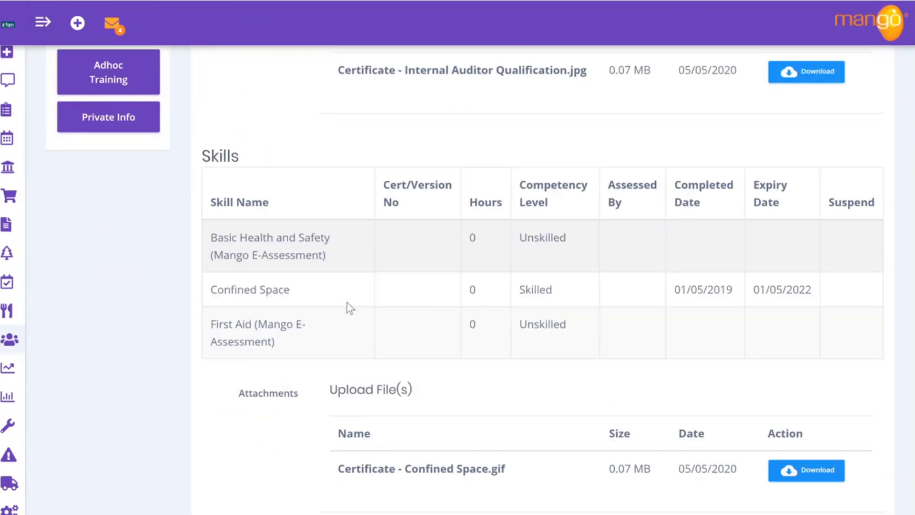
scroll(347, 302, "down", 3)
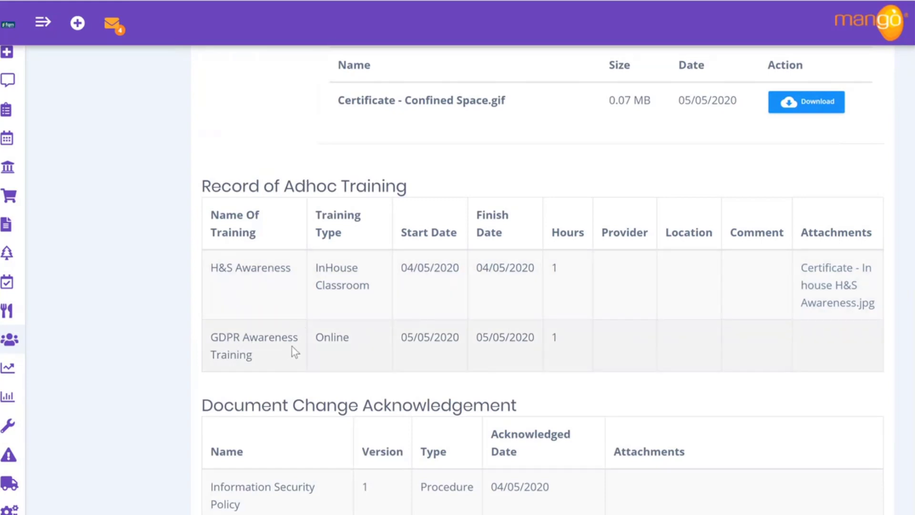
scroll(419, 380, "down", 3)
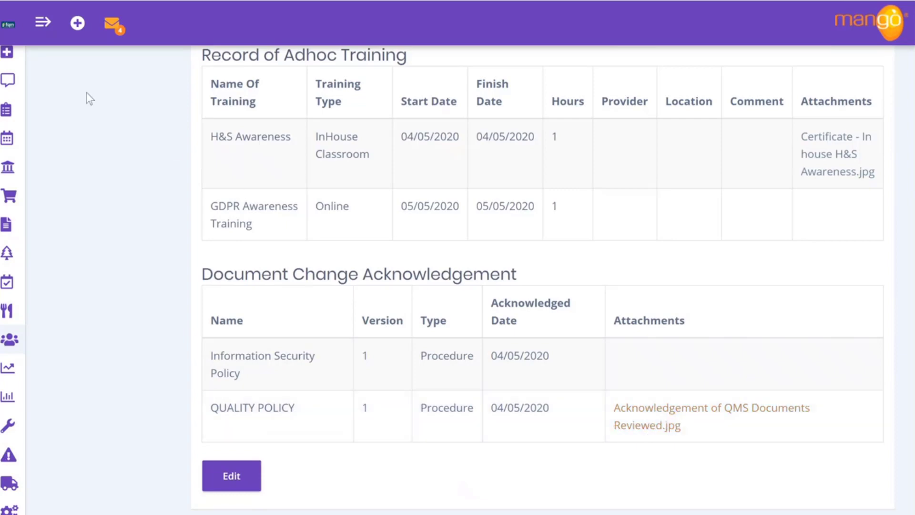
left_click(43, 23)
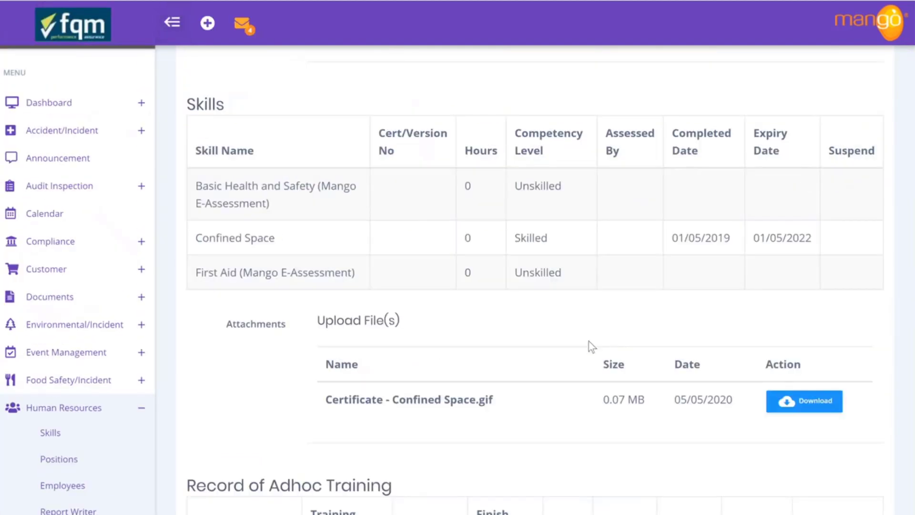
scroll(588, 342, "up", 10)
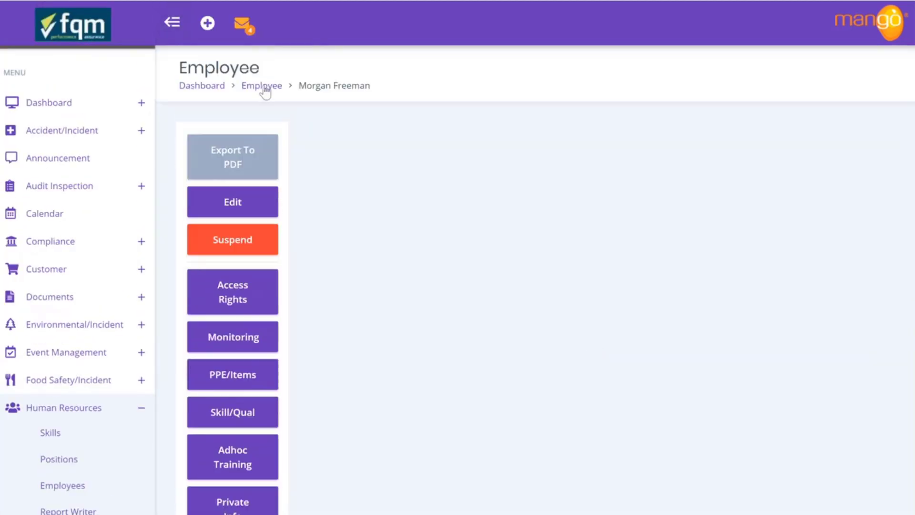
Put the employee's Access Rights into edit mode and review the Restriction options
left_click(246, 305)
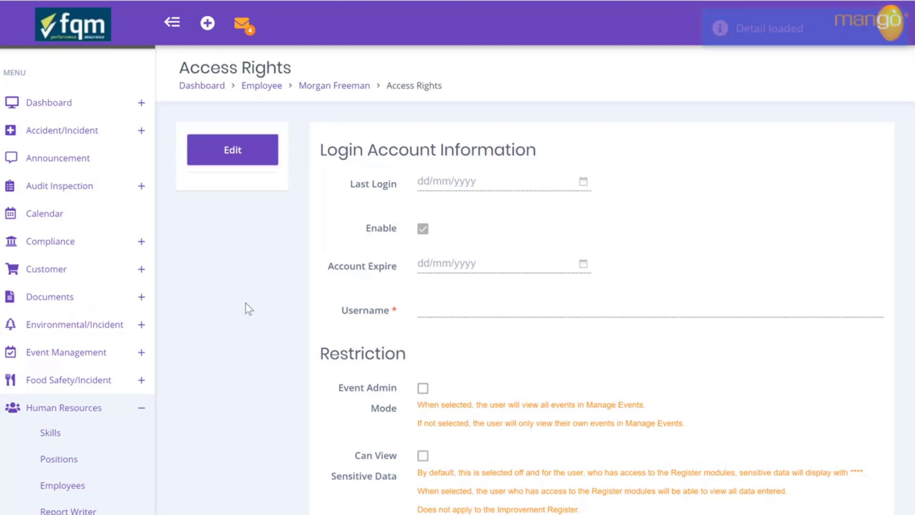
left_click(232, 150)
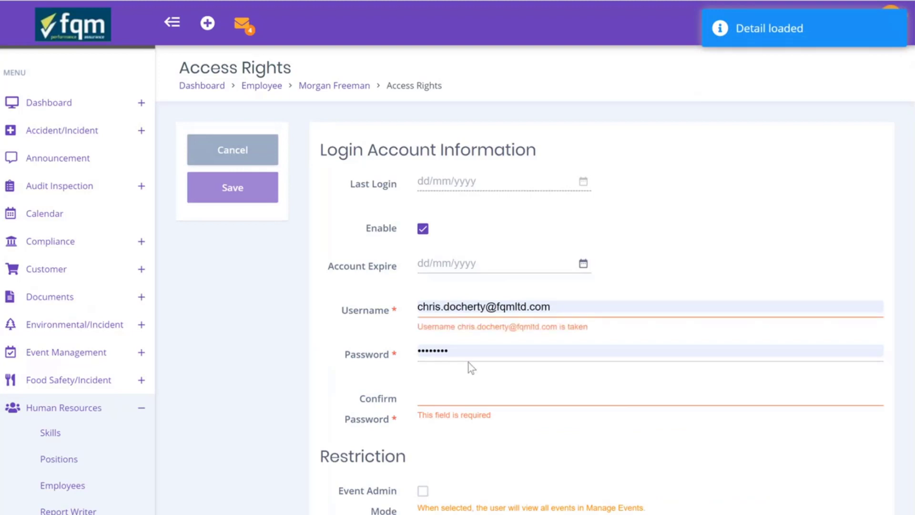
scroll(473, 384, "down", 3)
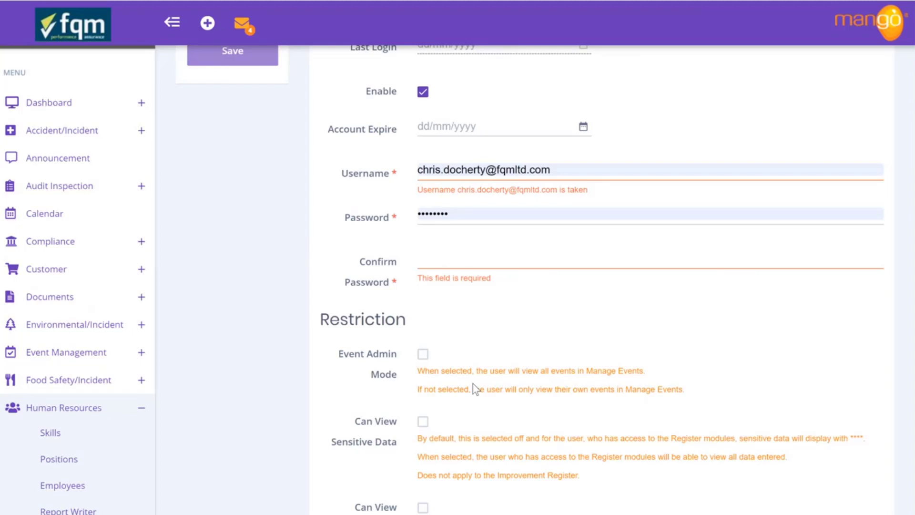
scroll(472, 384, "down", 4)
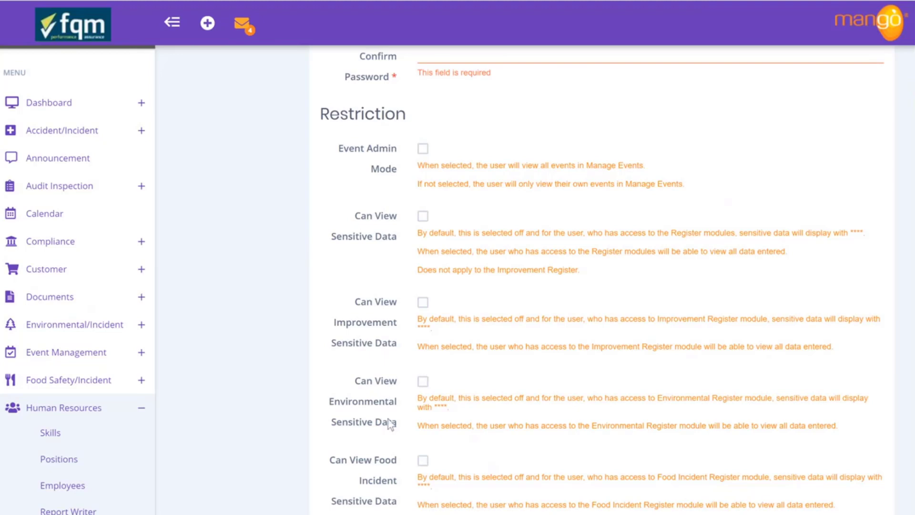
scroll(531, 419, "down", 3)
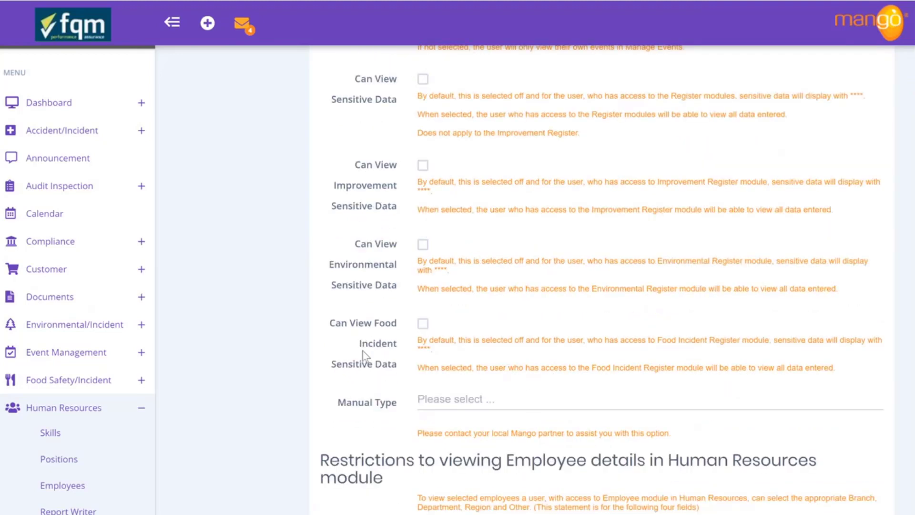
scroll(722, 294, "up", 4)
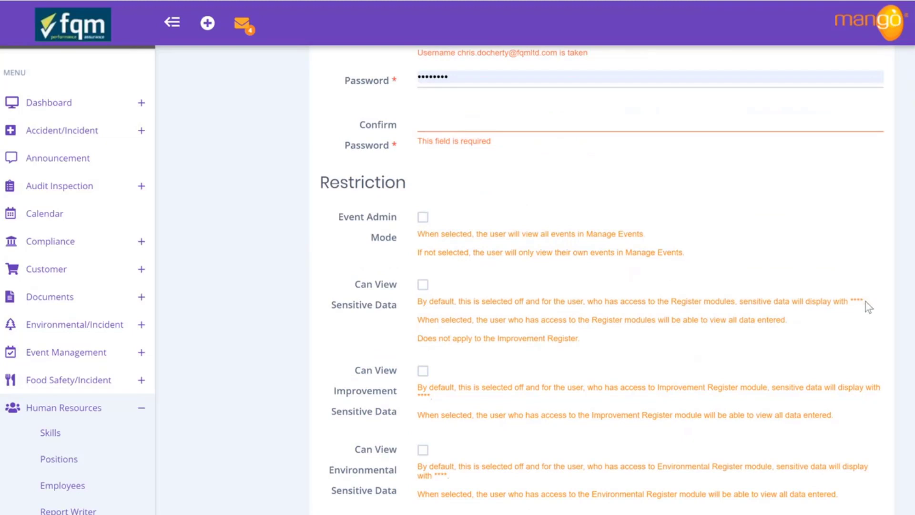
left_click_drag(867, 305, 851, 301)
scroll(611, 367, "down", 10)
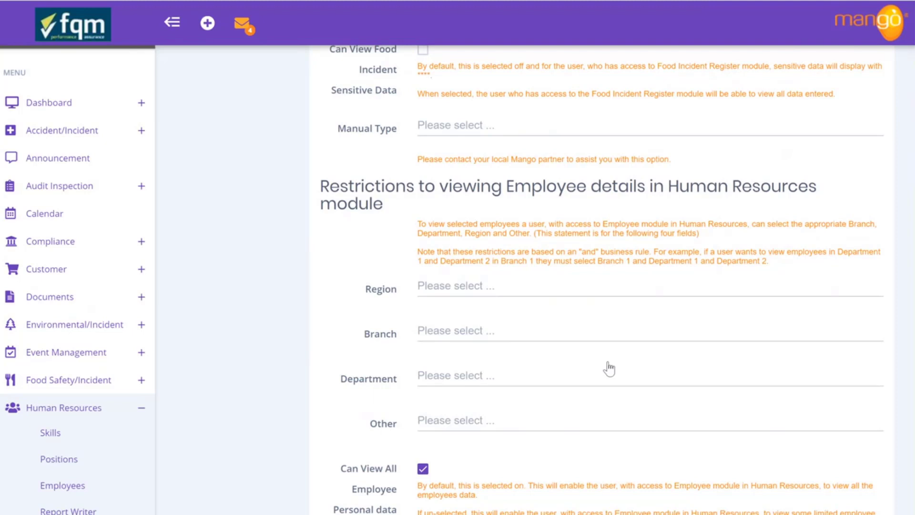
Restrict viewable employee details to Region Europe and Branch London
left_click(450, 290)
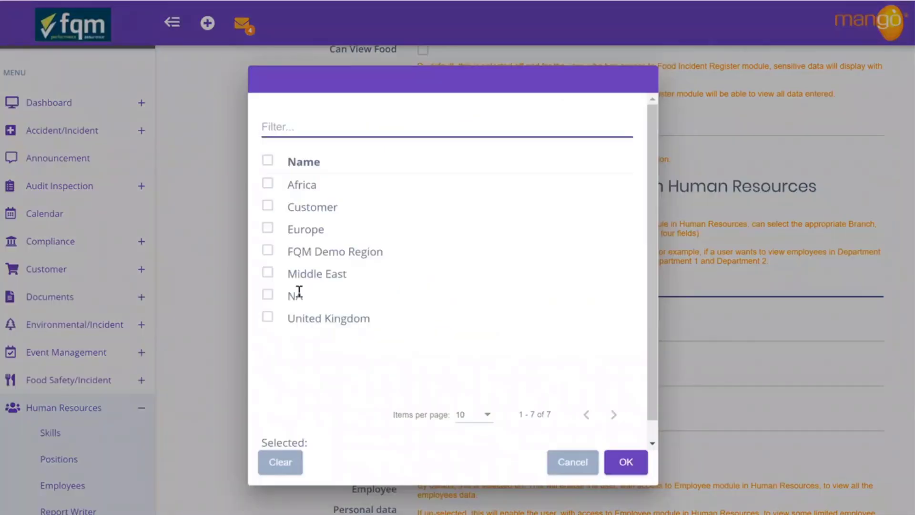
left_click(268, 228)
left_click(625, 462)
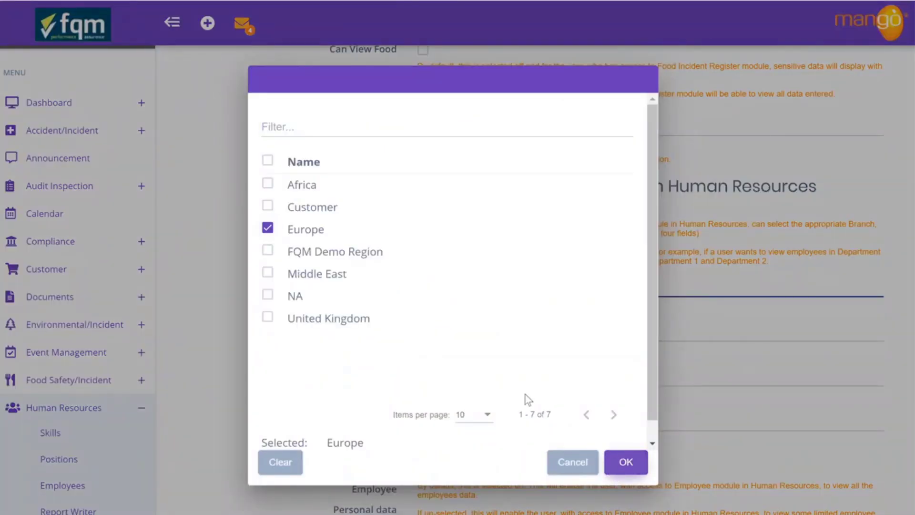
left_click(456, 333)
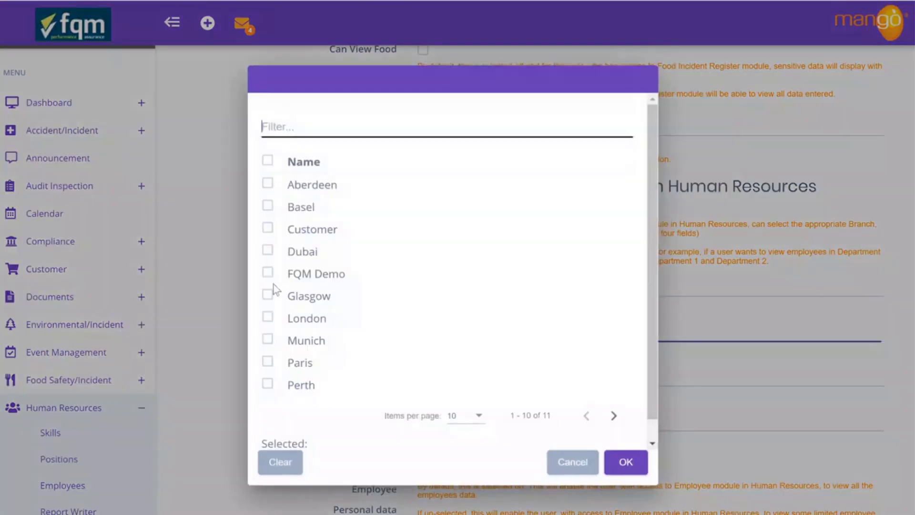
left_click(267, 317)
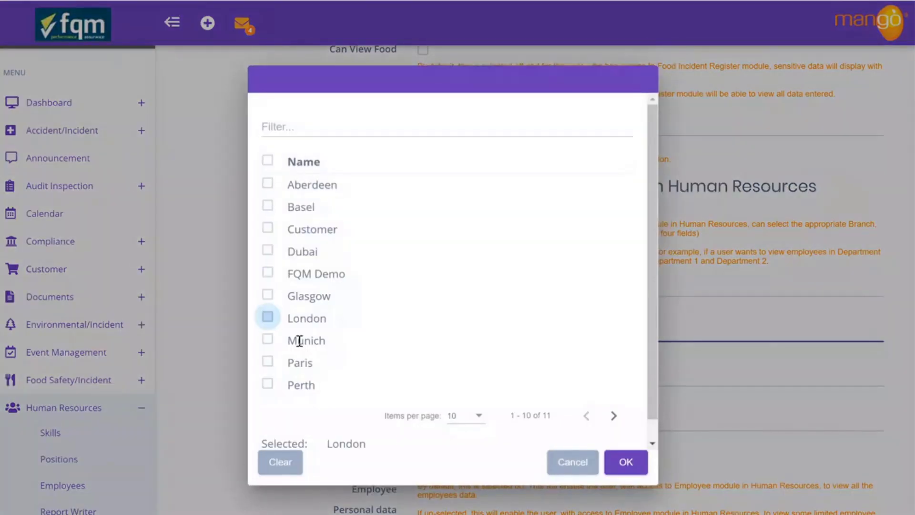
left_click(630, 463)
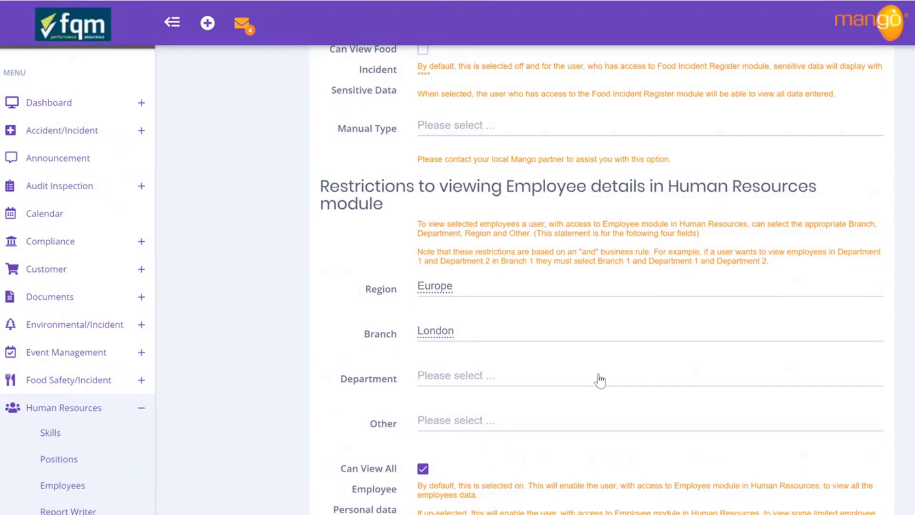
scroll(600, 379, "down", 6)
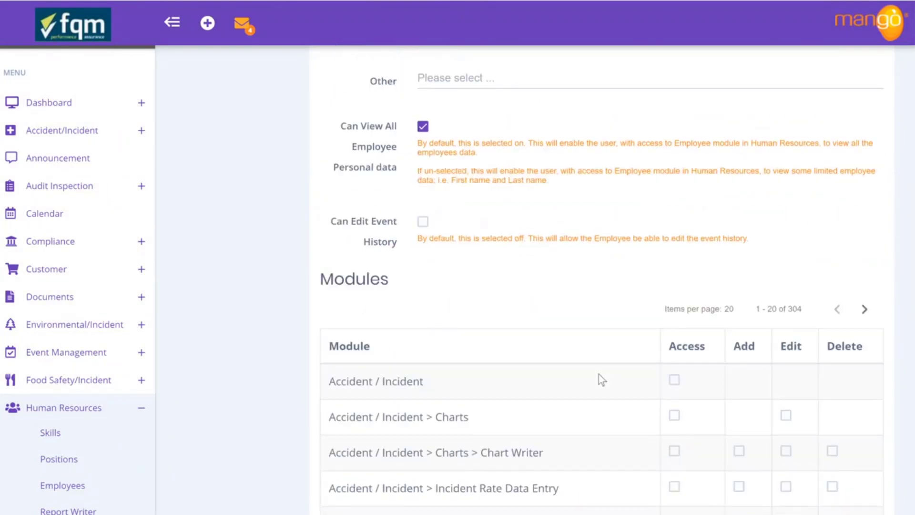
Cancel the Access Rights edits without saving and return to the Welcome to Mango page
scroll(601, 380, "down", 13)
scroll(601, 379, "down", 2)
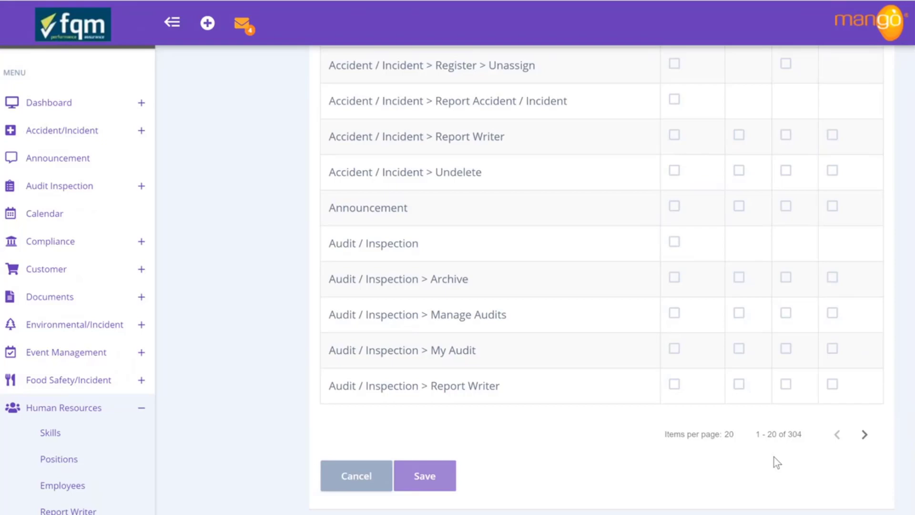
scroll(774, 457, "up", 15)
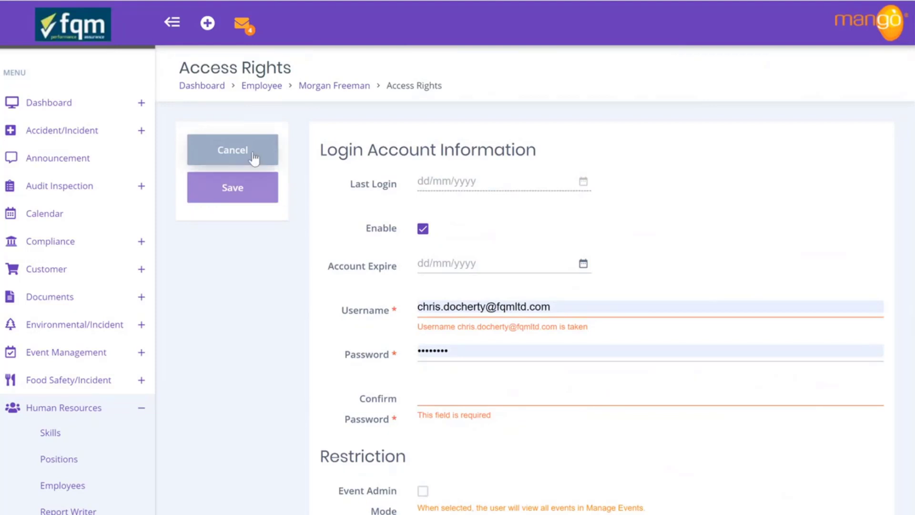
left_click(233, 149)
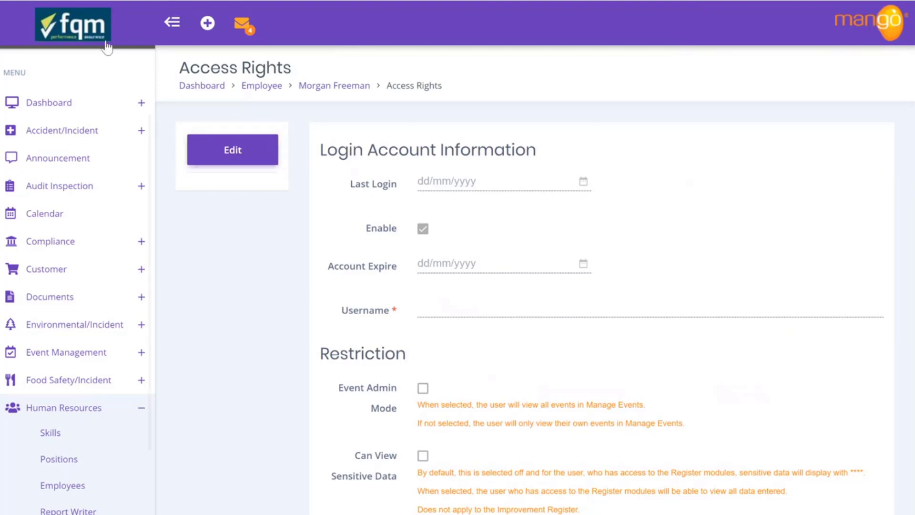
left_click(89, 39)
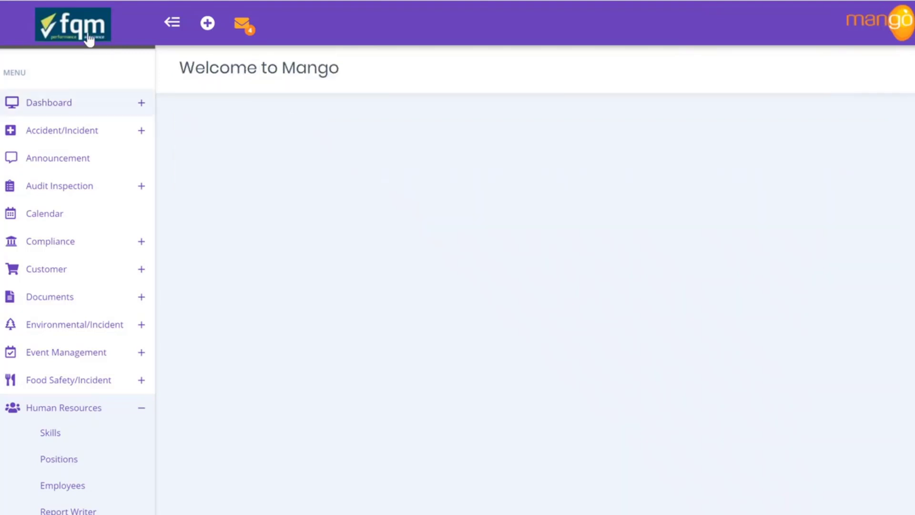